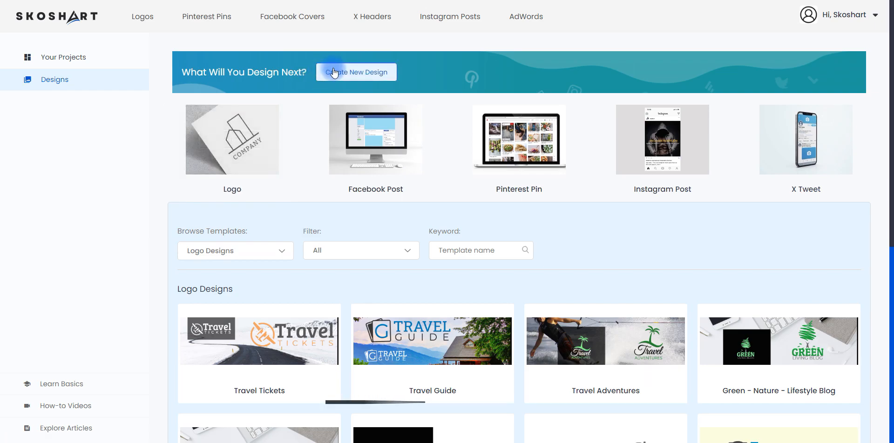
# - Create a new design named "Asian Food Blog" in the Logos project, 1000 px wide and 300 px high
pyautogui.click(340, 147)
pyautogui.click(332, 222)
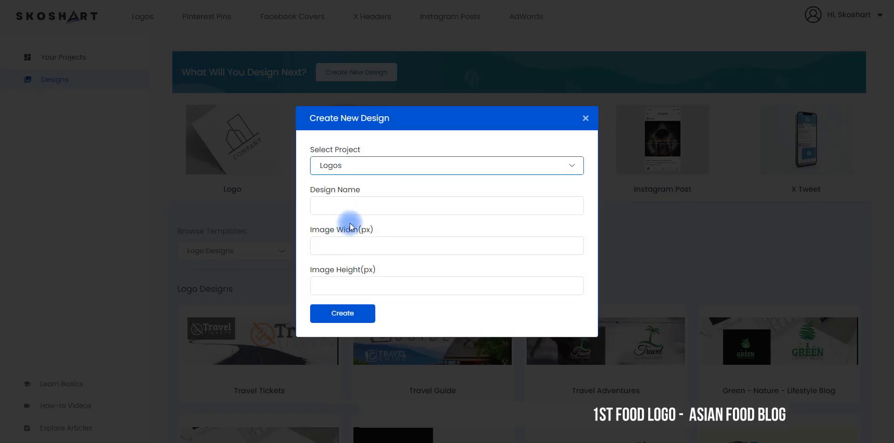
pyautogui.click(380, 206)
pyautogui.write('Asian Food')
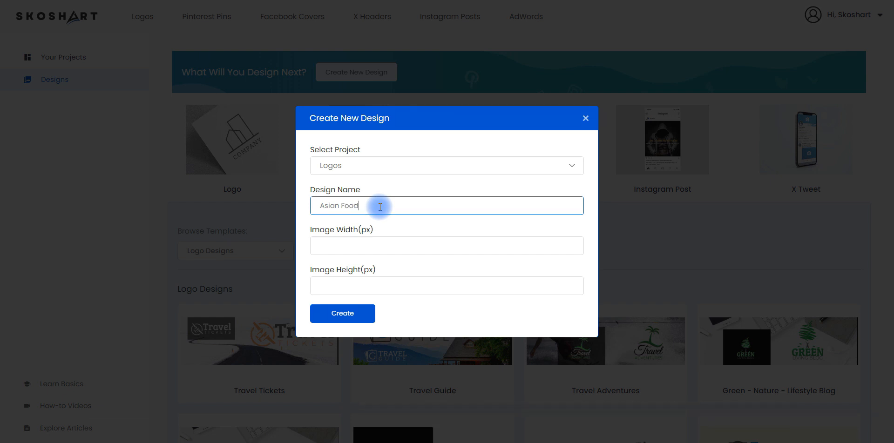
pyautogui.press('Tab')
pyautogui.press('Tab')
pyautogui.write('300')
pyautogui.click(327, 311)
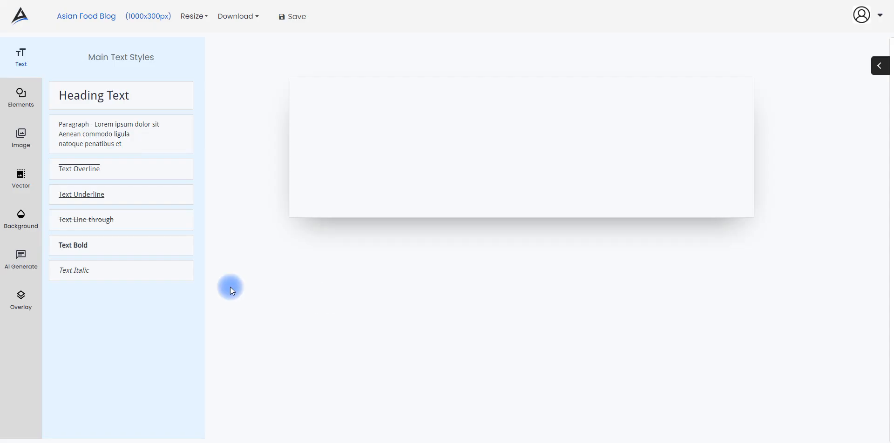
# - Add a heading text to the canvas, change its wording to "Asian" and enlarge it
pyautogui.click(116, 95)
pyautogui.click(463, 140)
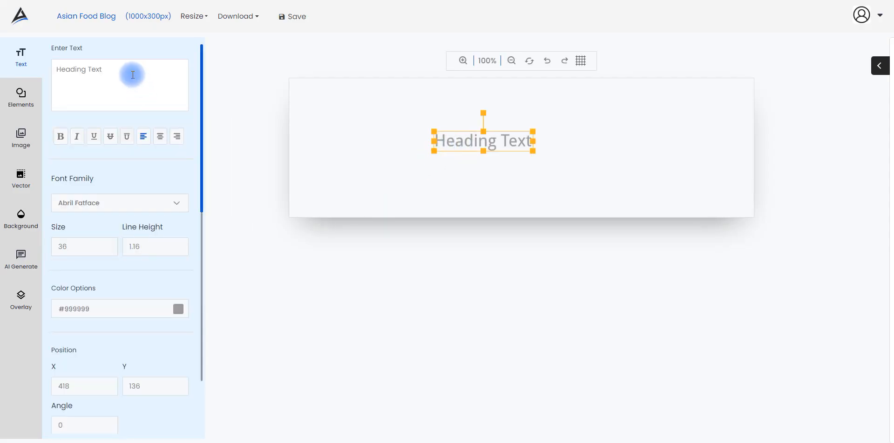
pyautogui.moveTo(133, 75); pyautogui.dragTo(28, 72)
pyautogui.write('Asian')
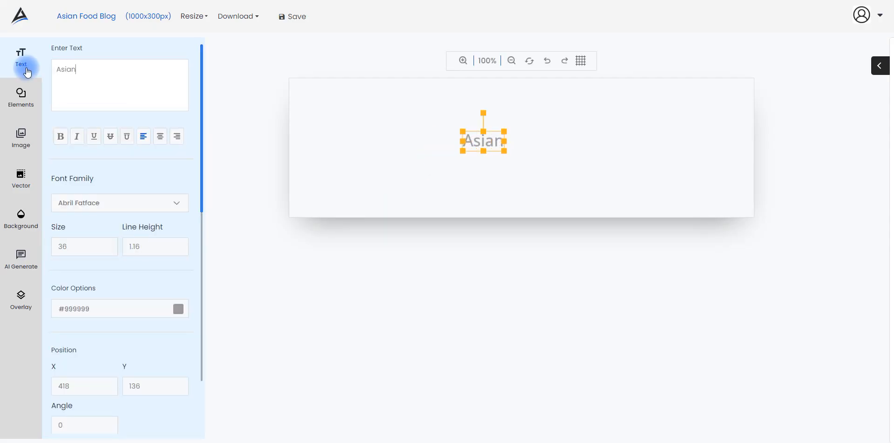
pyautogui.moveTo(504, 153); pyautogui.dragTo(511, 144)
# - Add a second heading text directly beneath "Asian" and change its wording to "FOOD BLOG"
pyautogui.click(41, 64)
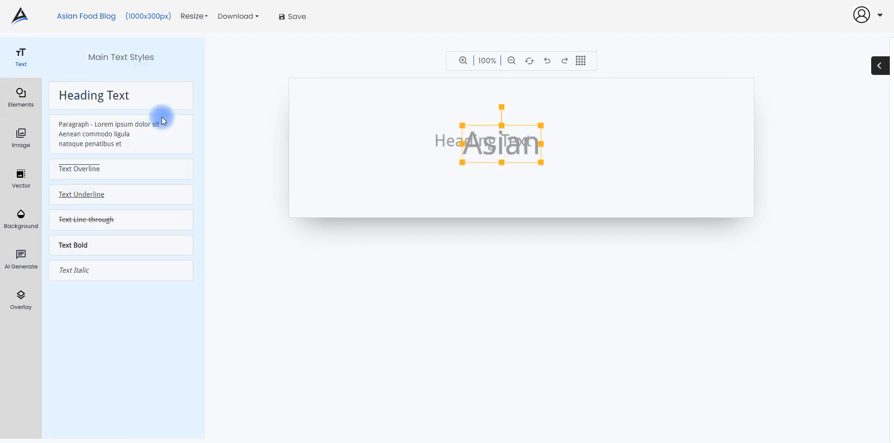
pyautogui.click(446, 140)
pyautogui.moveTo(84, 66); pyautogui.dragTo(20, 64)
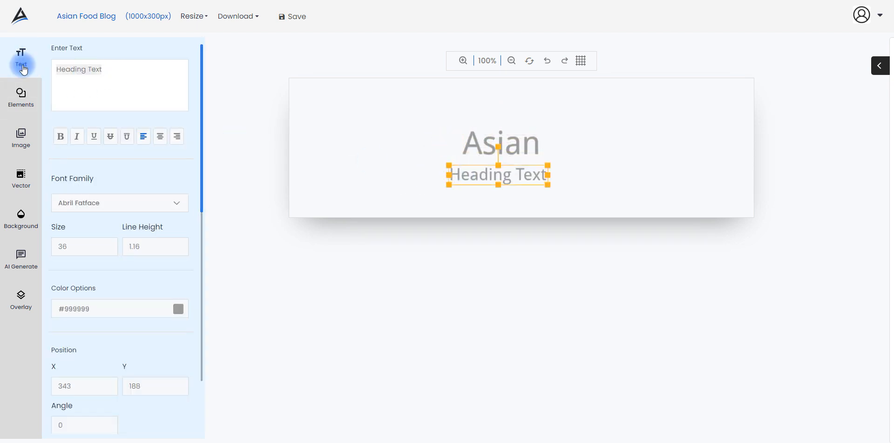
pyautogui.write('FOOD BLOG')
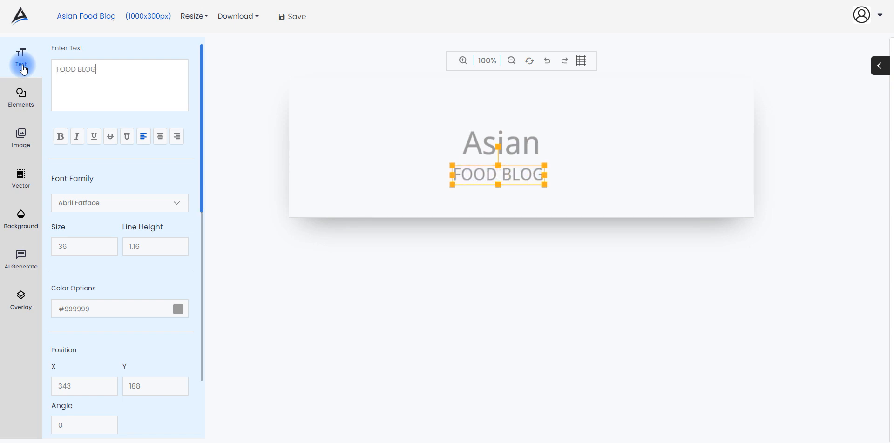
# - Set the font of the "Asian" text to Aclonica
pyautogui.click(474, 142)
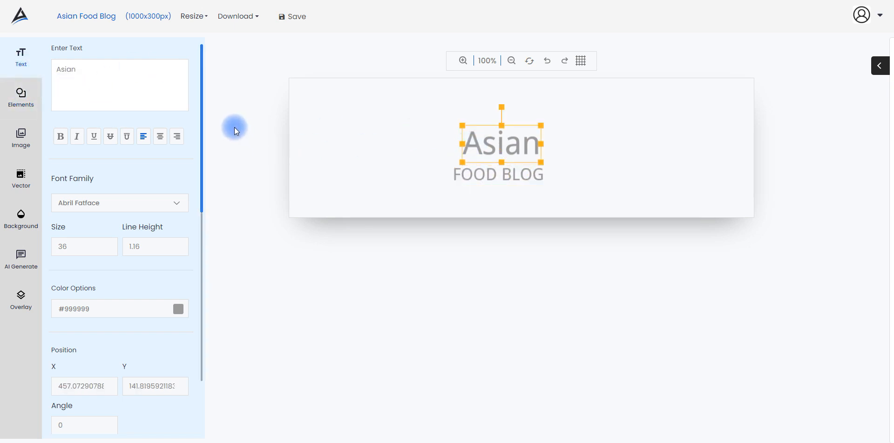
pyautogui.click(119, 205)
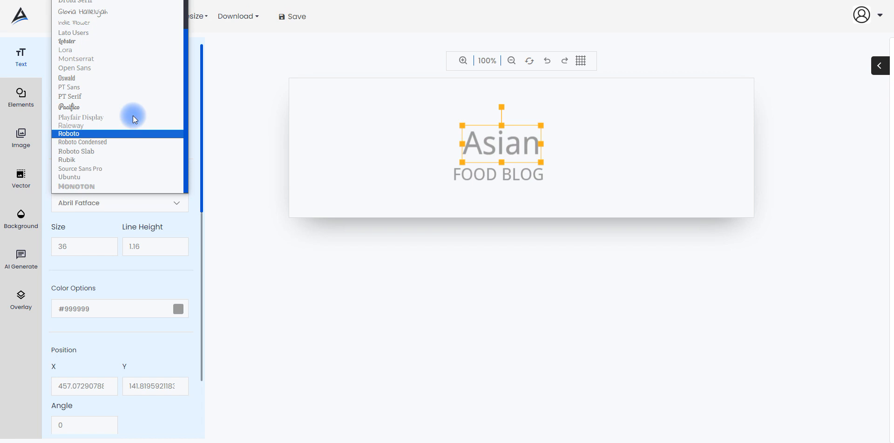
pyautogui.scroll(-2, 133, 116)
pyautogui.scroll(-2, 133, 115)
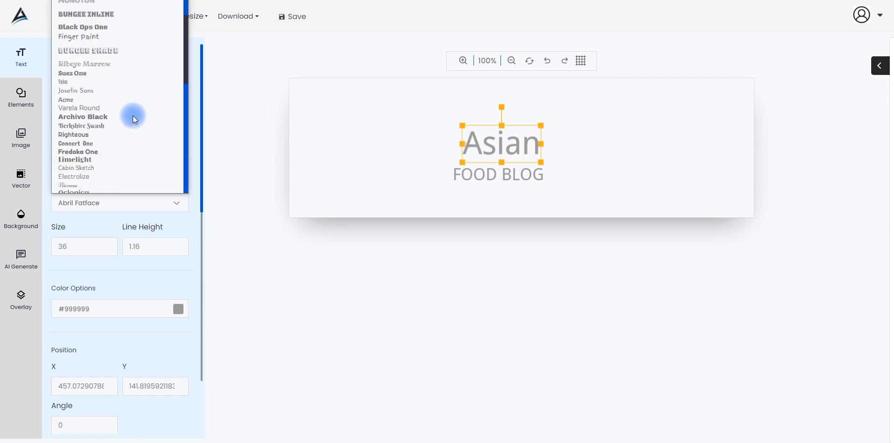
pyautogui.scroll(-2, 133, 116)
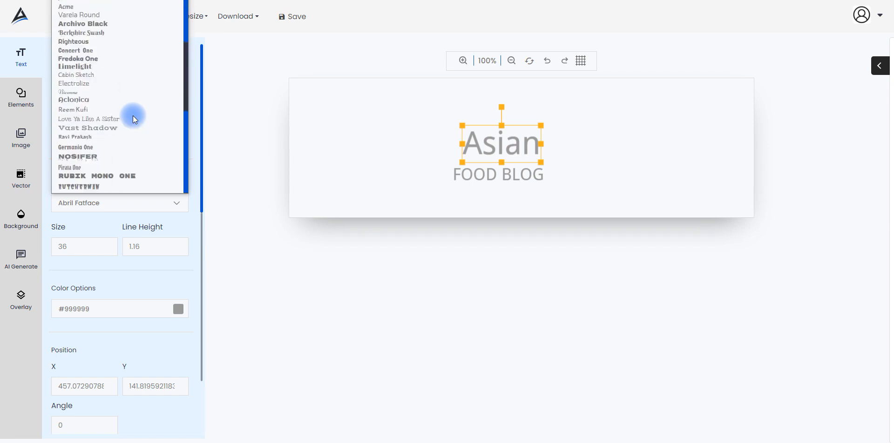
pyautogui.click(84, 99)
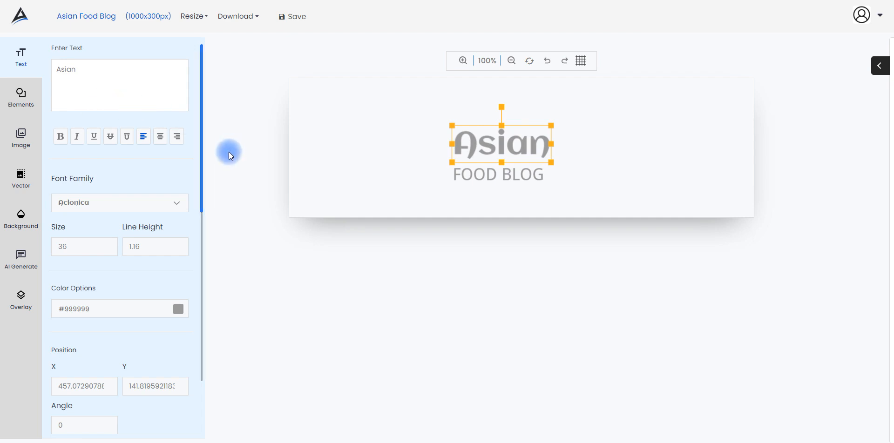
# - Set the "FOOD BLOG" text to Montserrat and scale and move it to fit the width of "Asian" closely beneath it
pyautogui.click(480, 175)
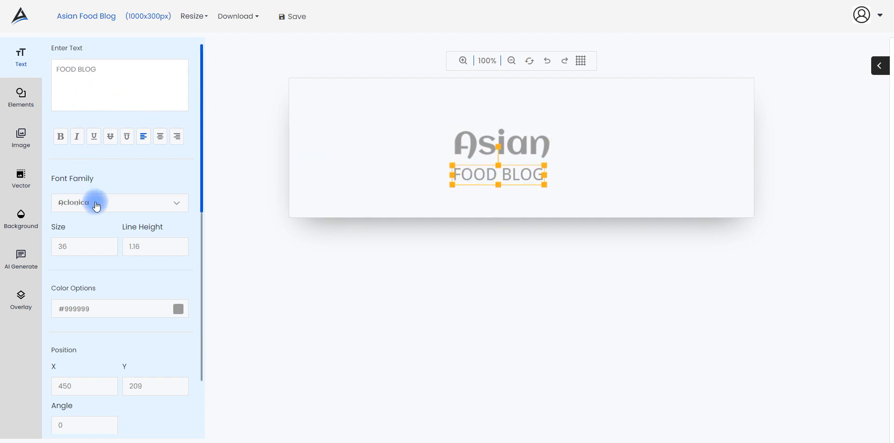
pyautogui.click(103, 203)
pyautogui.scroll(3, 113, 108)
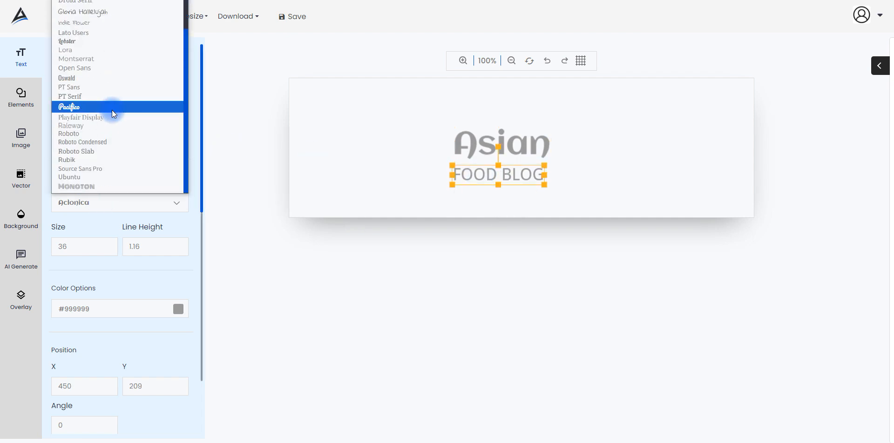
pyautogui.click(107, 59)
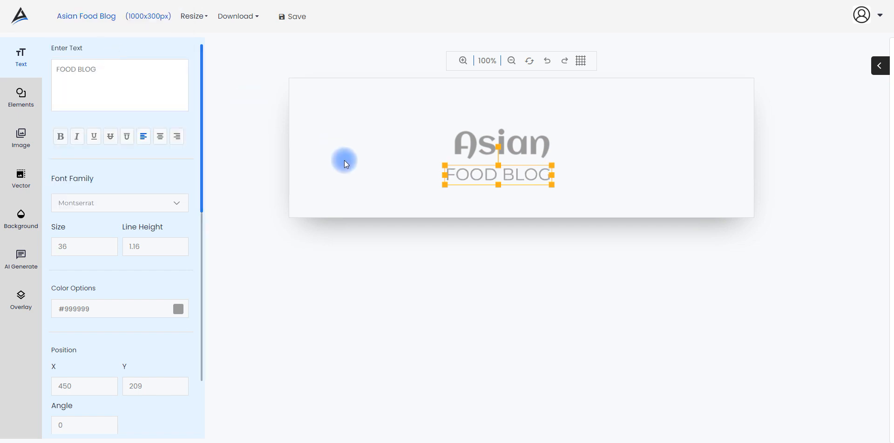
pyautogui.moveTo(446, 184); pyautogui.dragTo(486, 175)
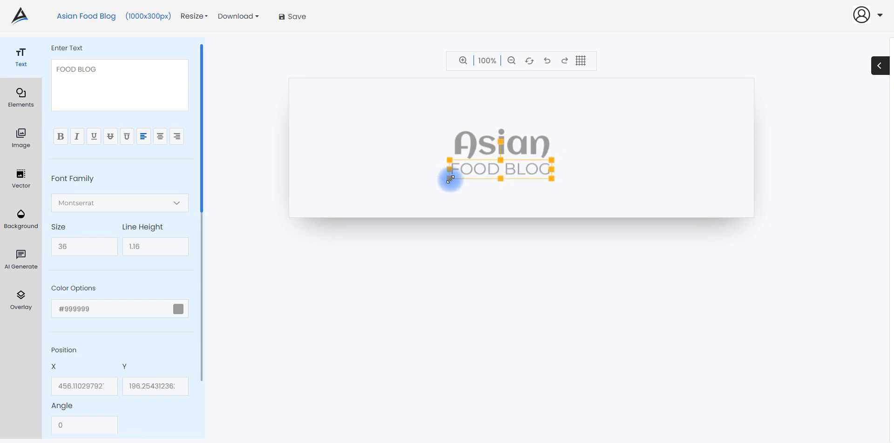
pyautogui.click(415, 178)
# - Add the noodle bowl with chopsticks from the Food elements and size and place it just left of the "Asian" text
pyautogui.click(21, 96)
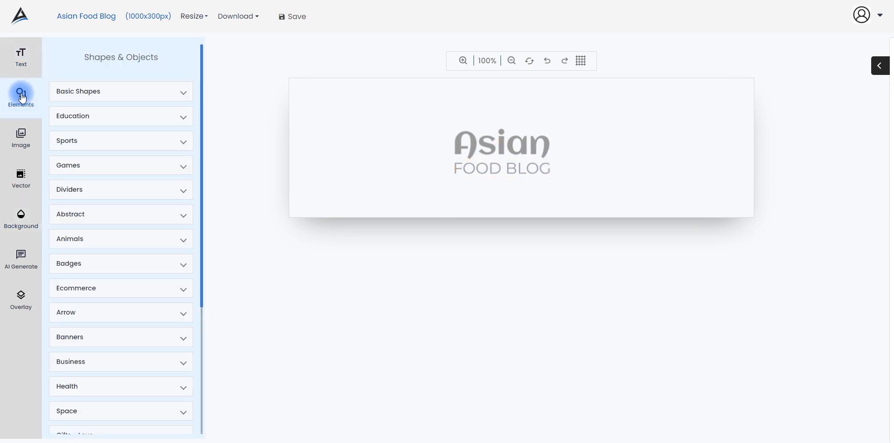
pyautogui.scroll(-4, 84, 170)
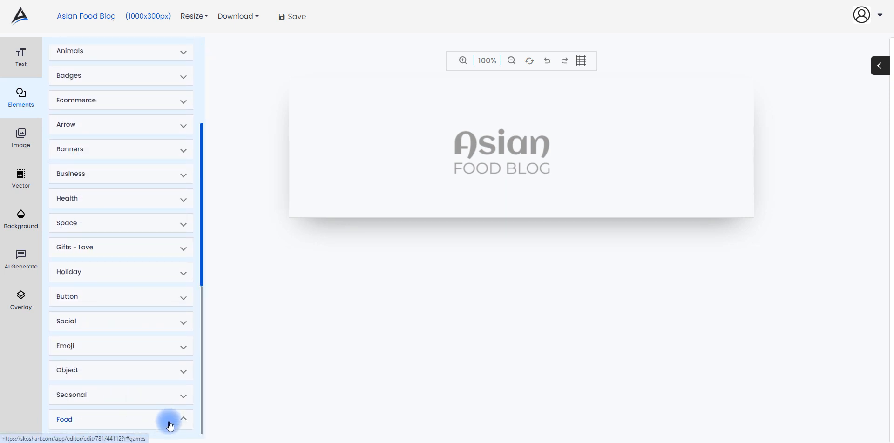
pyautogui.scroll(-7, 169, 419)
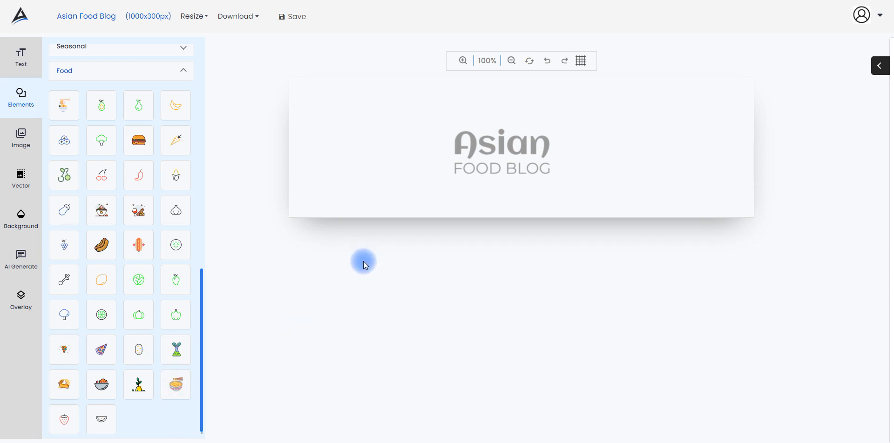
pyautogui.moveTo(525, 167); pyautogui.dragTo(428, 164)
pyautogui.moveTo(494, 214); pyautogui.dragTo(422, 163)
# - Make the colour of the noodle strands hanging from the chopsticks fully transparent
pyautogui.scroll(5, 169, 173)
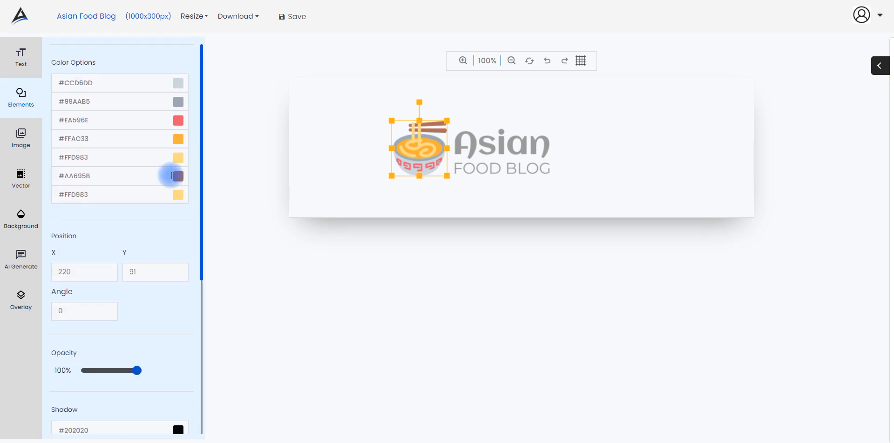
pyautogui.click(177, 195)
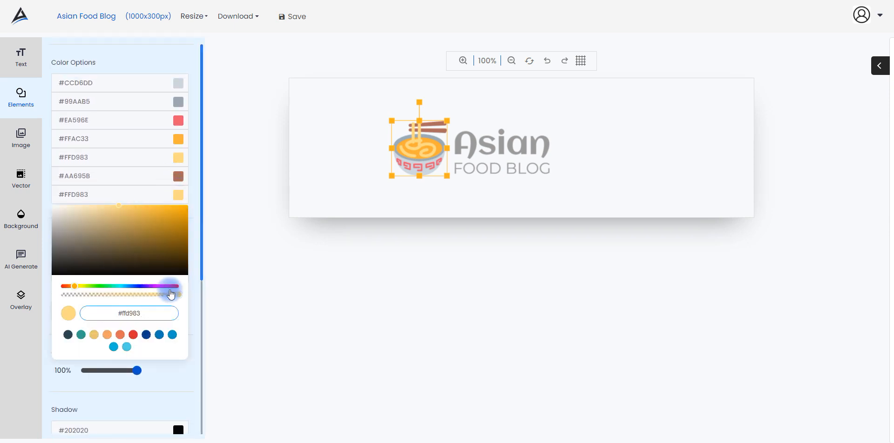
pyautogui.moveTo(177, 294); pyautogui.dragTo(74, 316)
pyautogui.click(73, 311)
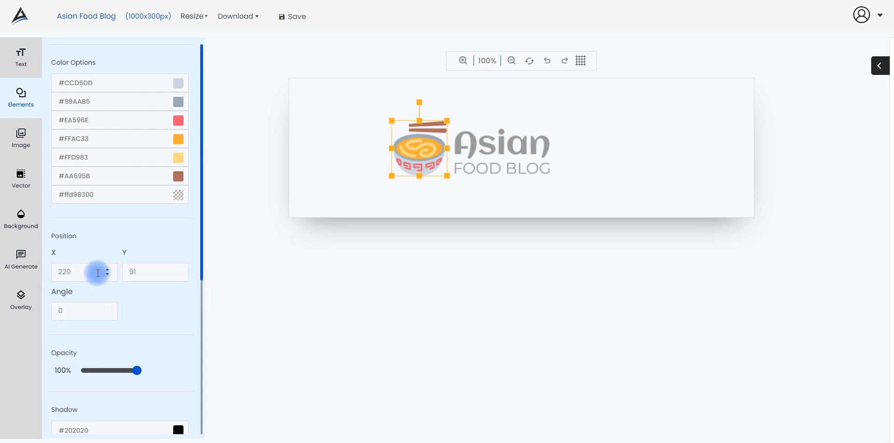
# - Set the colour of the chopsticks in the noodle bowl graphic to #444444
pyautogui.click(178, 176)
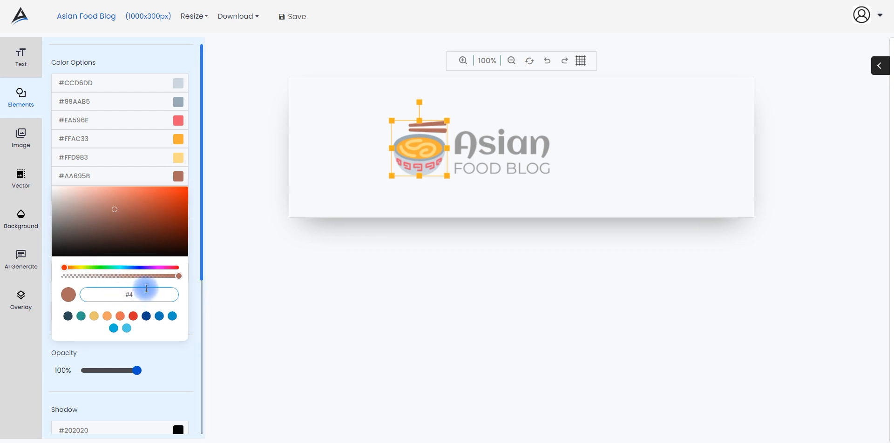
pyautogui.press('Return')
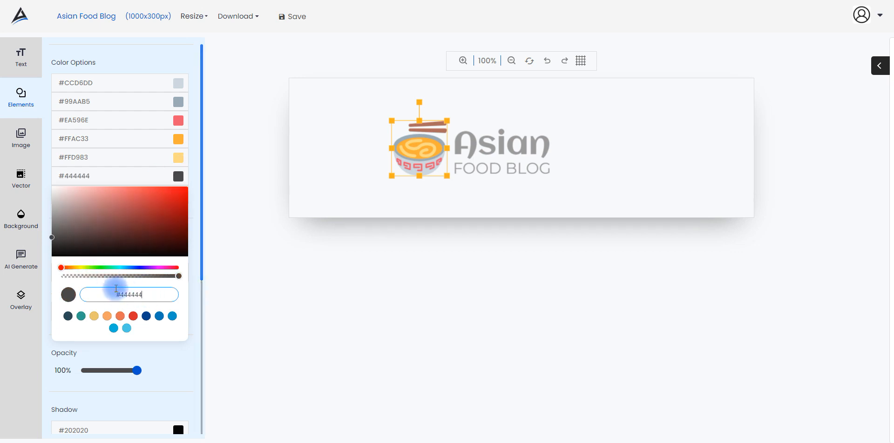
pyautogui.click(191, 231)
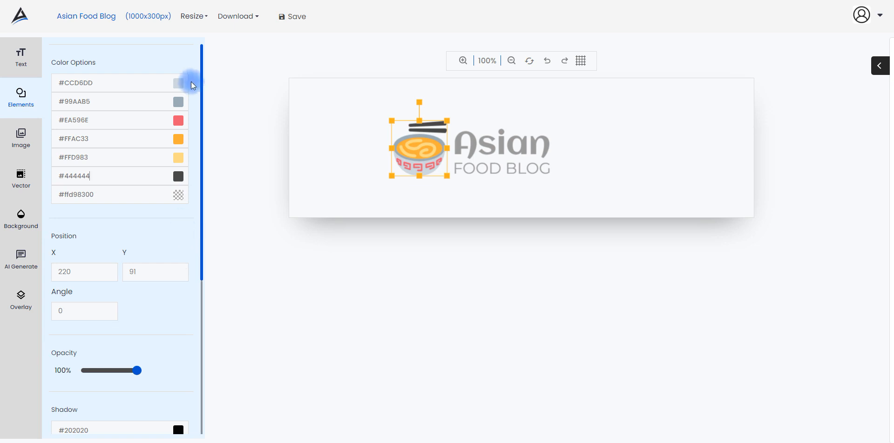
# - Set both the light grey body and the grey rim of the noodle bowl to #444444
pyautogui.click(179, 85)
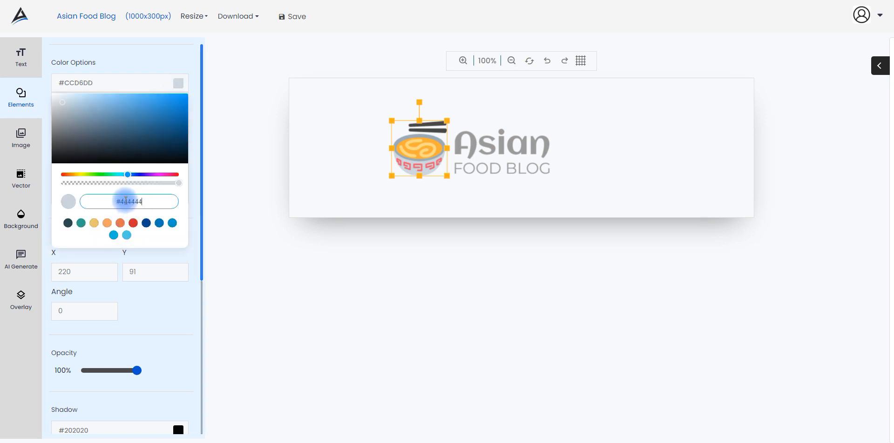
pyautogui.press('Return')
pyautogui.click(188, 132)
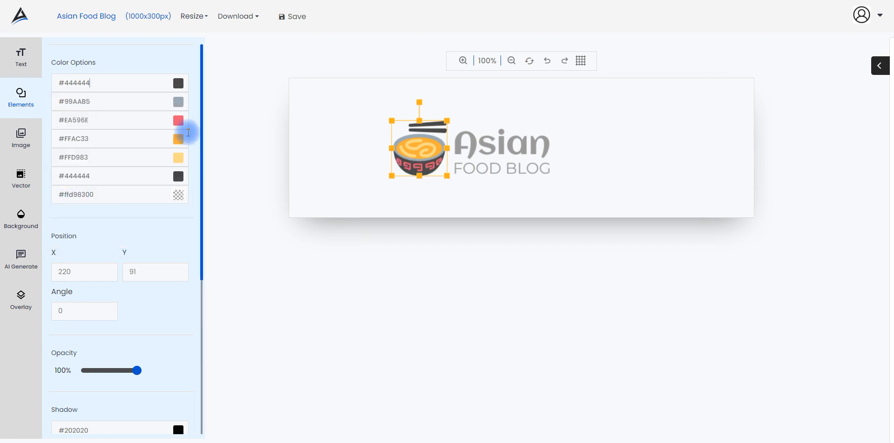
pyautogui.click(178, 101)
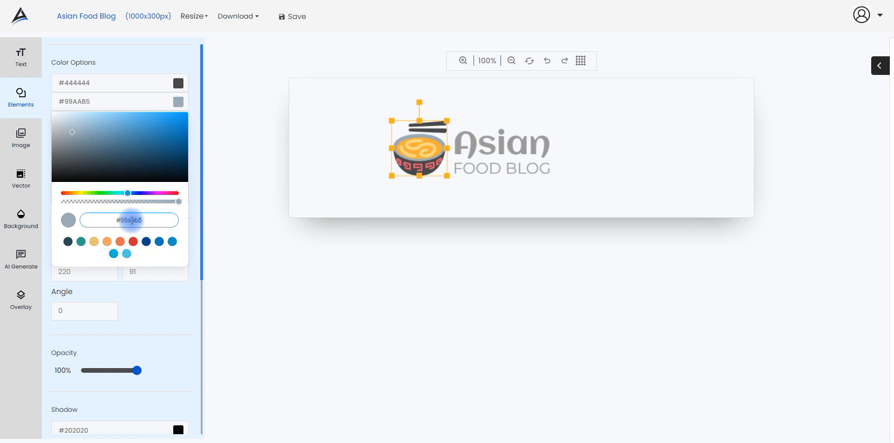
pyautogui.hotkey('ctrl', 'a')
pyautogui.write('#444444')
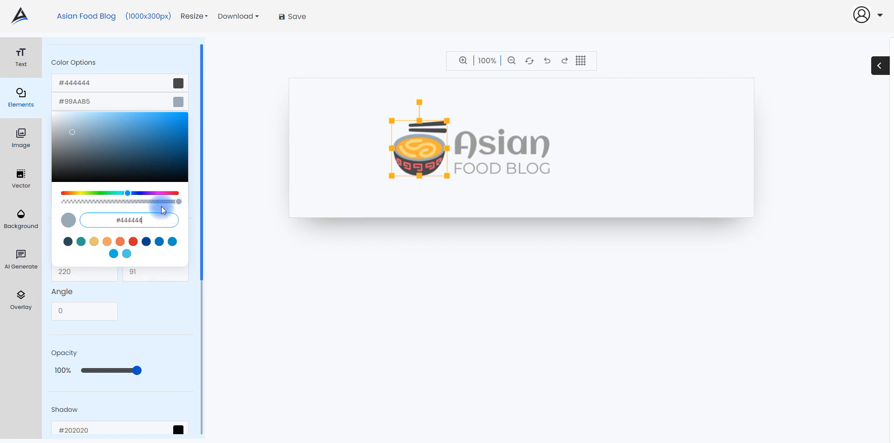
pyautogui.click(64, 221)
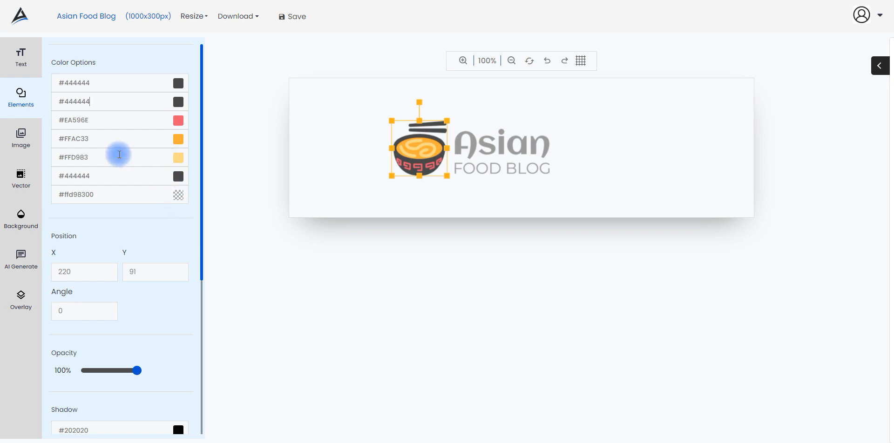
# - Set the red pattern on the noodle bowl to #ffac33, the orange already used for the soup
pyautogui.click(65, 159)
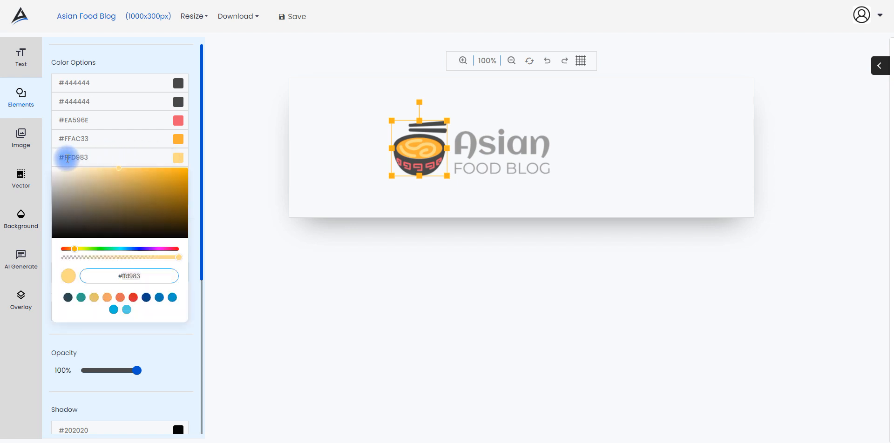
pyautogui.click(68, 139)
pyautogui.click(66, 139)
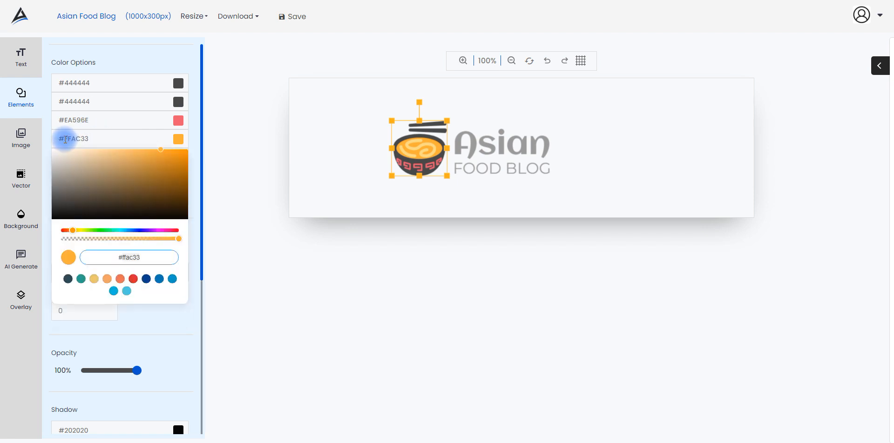
pyautogui.click(194, 136)
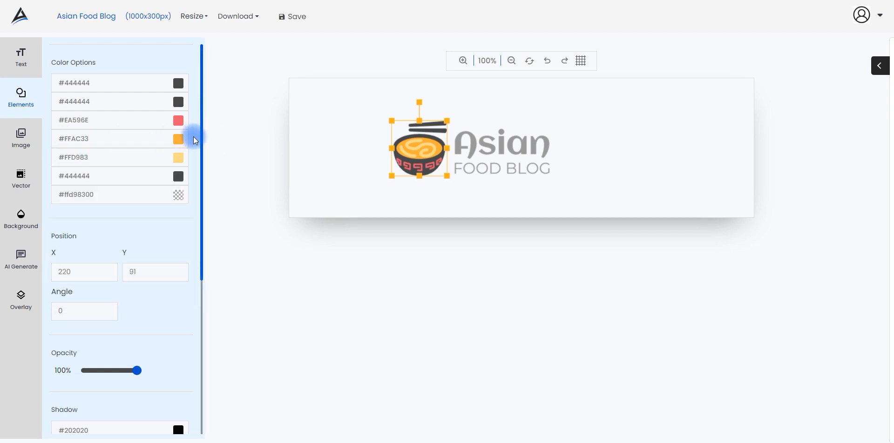
pyautogui.click(177, 118)
pyautogui.moveTo(145, 236); pyautogui.dragTo(103, 231)
pyautogui.write('ffac33')
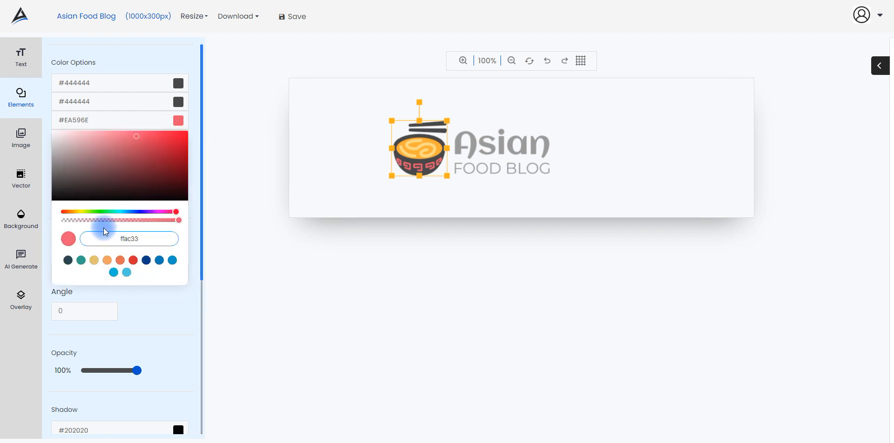
pyautogui.press('Return')
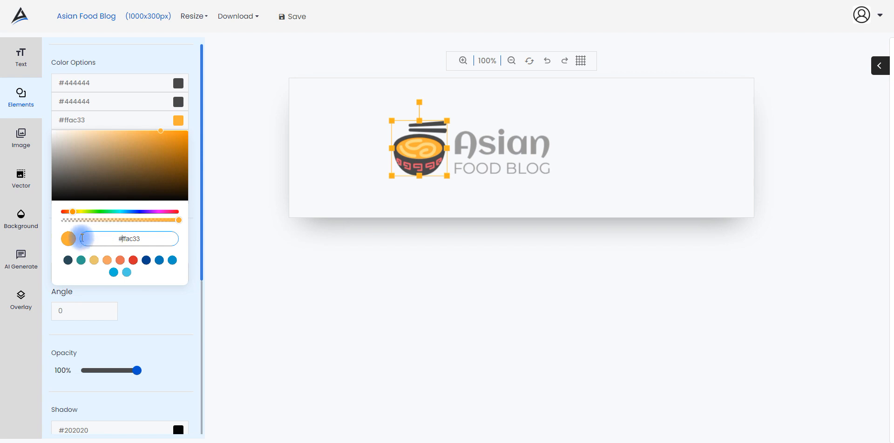
pyautogui.click(67, 236)
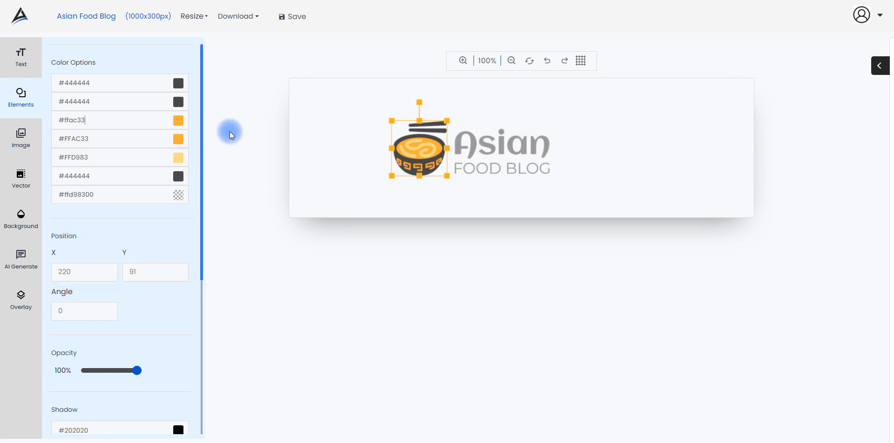
# - Add a filled rectangle element and size it as a flat banner over "FOOD BLOG", running from the bowl to the end of the text
pyautogui.click(20, 93)
pyautogui.click(110, 89)
pyautogui.scroll(-7, 107, 233)
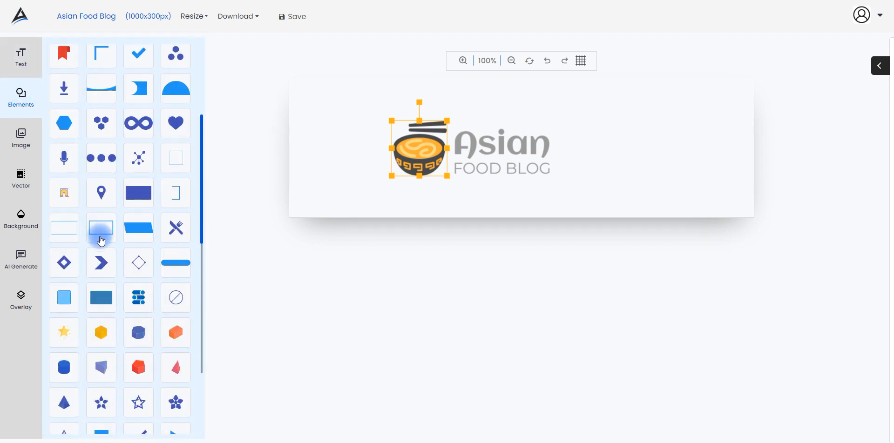
pyautogui.click(102, 296)
pyautogui.moveTo(522, 146); pyautogui.dragTo(425, 175)
pyautogui.moveTo(498, 170); pyautogui.dragTo(495, 167)
pyautogui.moveTo(573, 164); pyautogui.dragTo(552, 168)
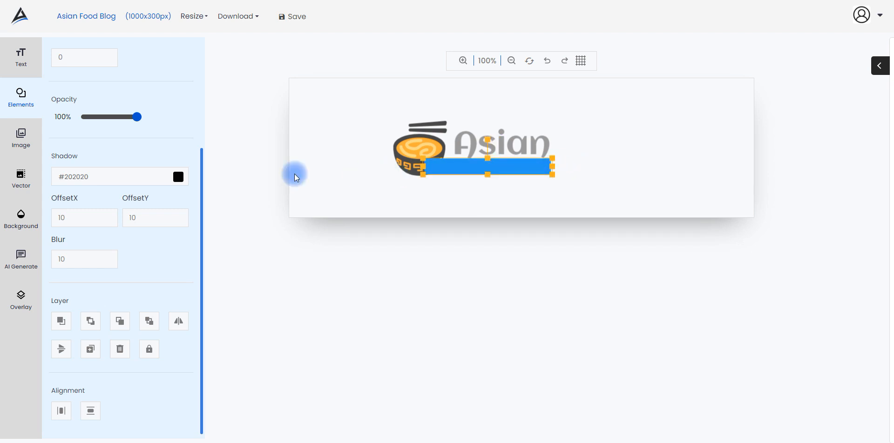
pyautogui.scroll(3, 166, 191)
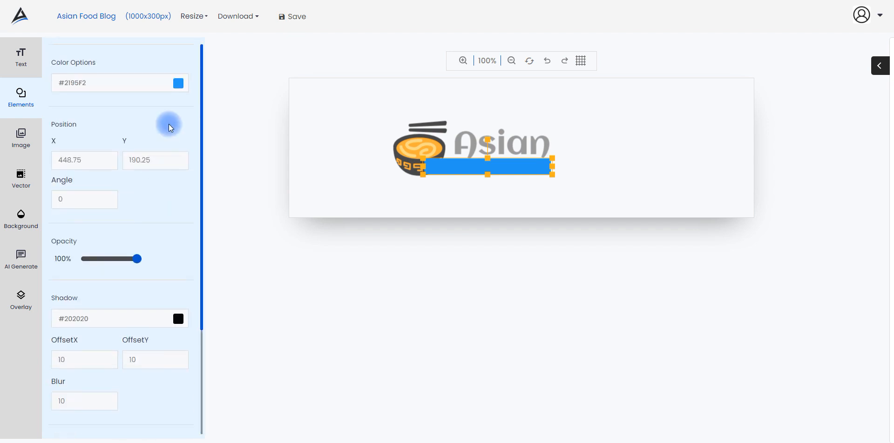
pyautogui.click(175, 83)
pyautogui.moveTo(148, 202); pyautogui.dragTo(94, 195)
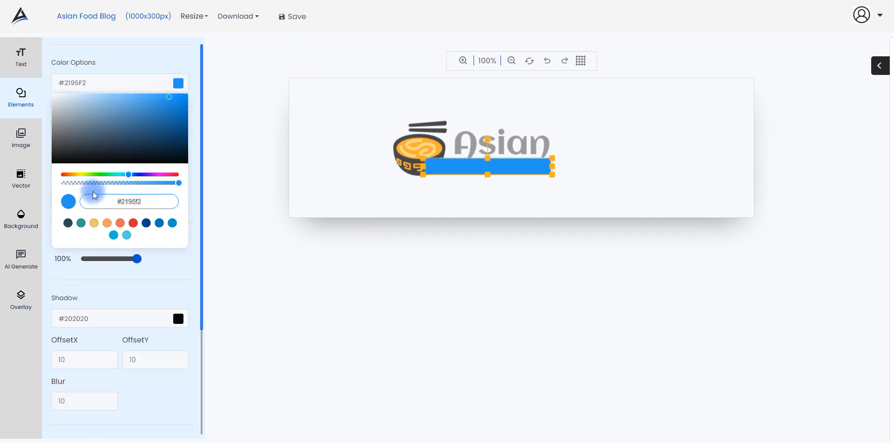
pyautogui.press('BackSpace')
pyautogui.click(351, 164)
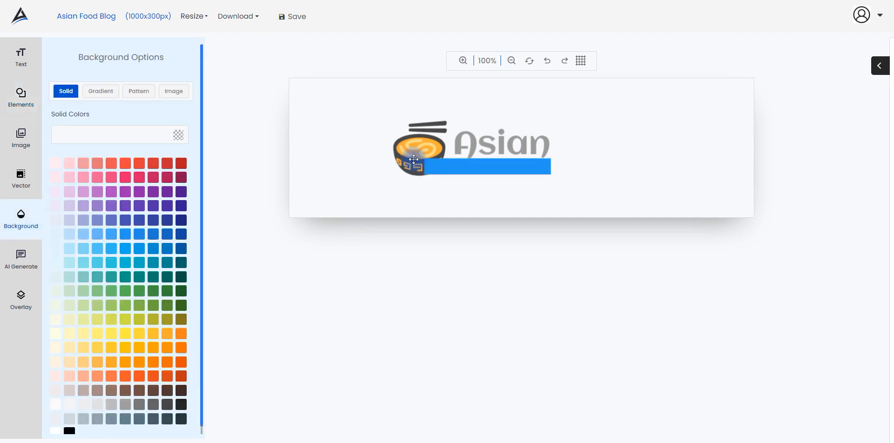
# - Set the banner rectangle's colour to #ffac33, matching the orange of the noodle bowl
pyautogui.click(419, 148)
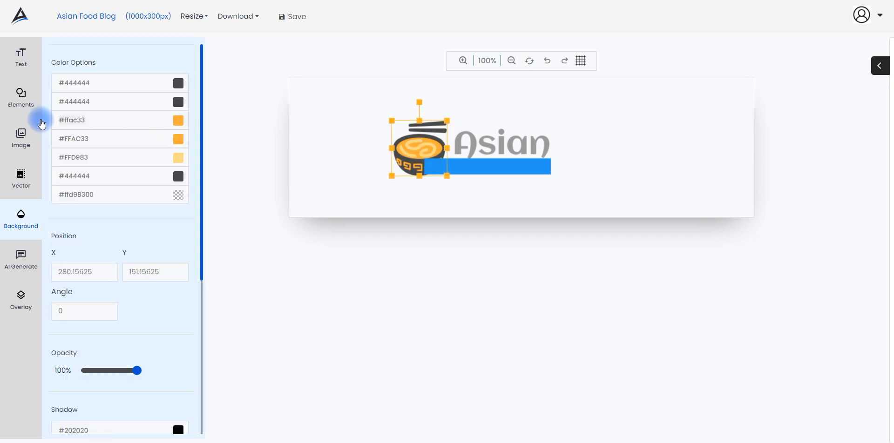
pyautogui.click(478, 167)
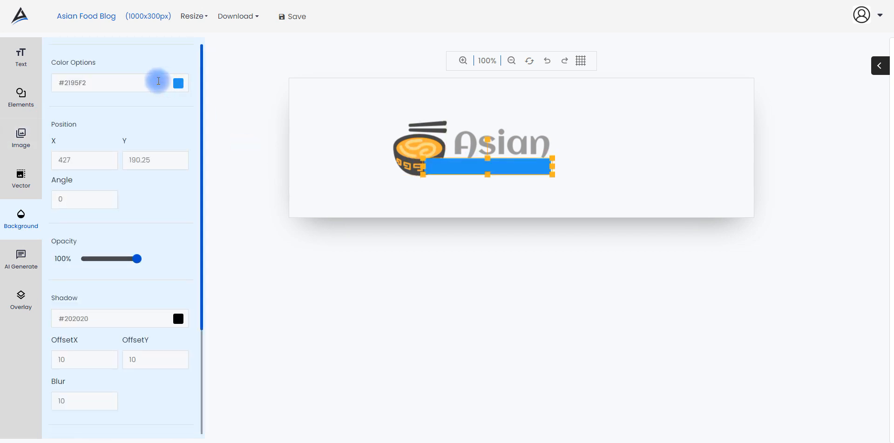
pyautogui.click(133, 83)
pyautogui.moveTo(149, 201); pyautogui.dragTo(88, 199)
pyautogui.write('#ffac33')
pyautogui.press('Return')
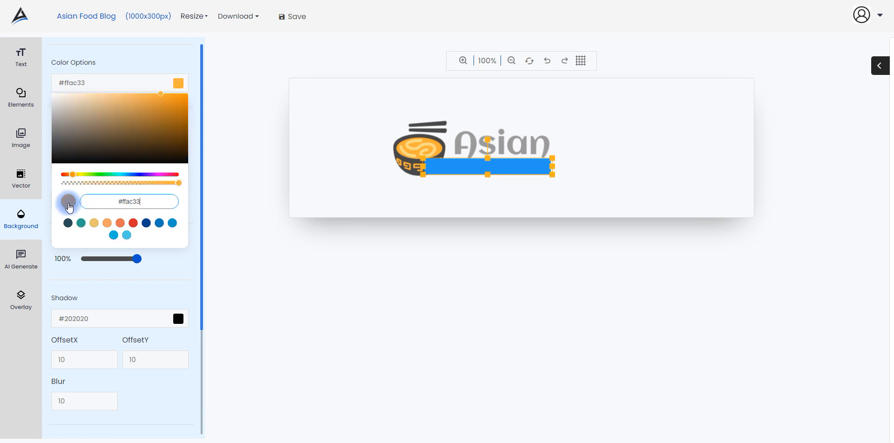
# - Send the orange banner to the back, behind the noodle bowl and the "FOOD BLOG" text
pyautogui.scroll(-3, 169, 241)
pyautogui.click(148, 322)
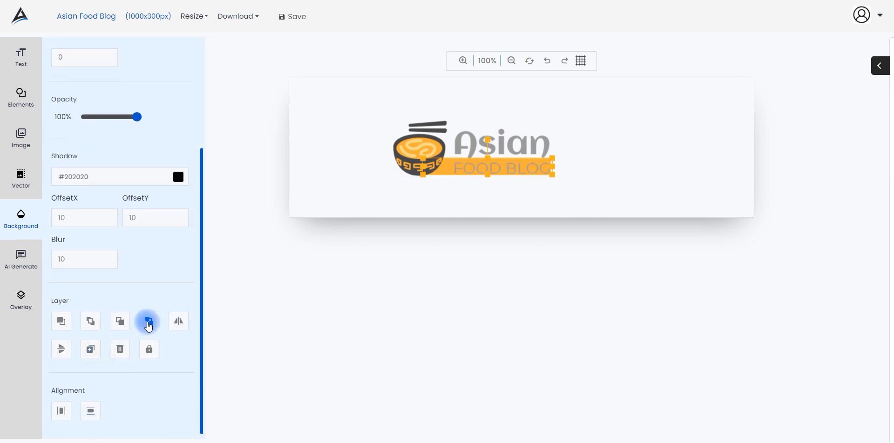
pyautogui.click(393, 200)
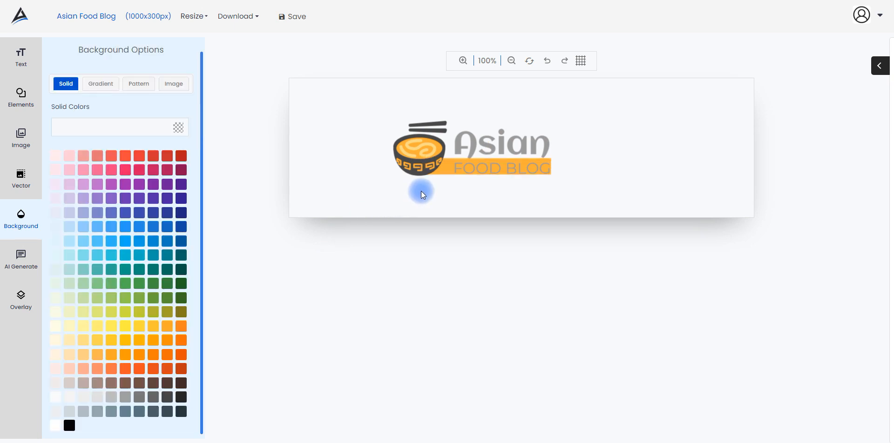
# - Move the "FOOD BLOG" text slightly up and to the left within the orange banner
pyautogui.click(442, 168)
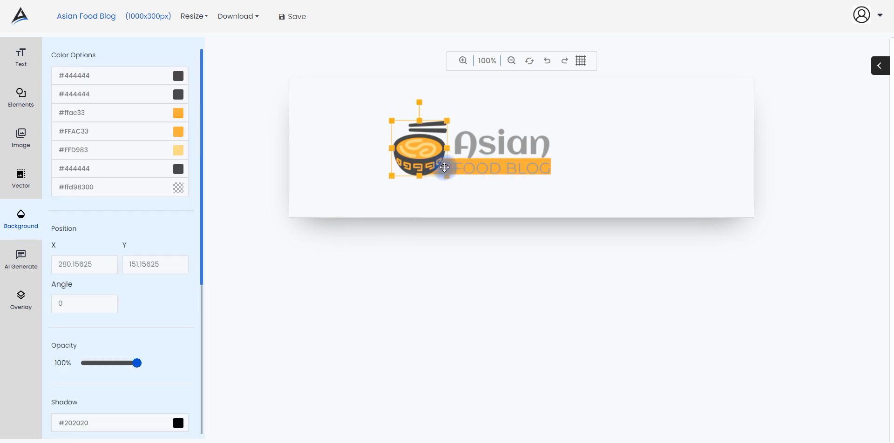
pyautogui.click(496, 168)
pyautogui.moveTo(489, 165); pyautogui.dragTo(488, 164)
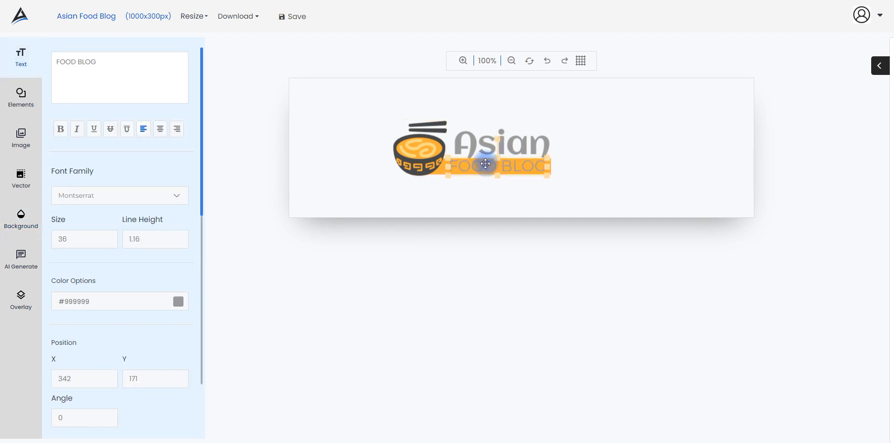
# - Set the "FOOD BLOG" text colour to #ffd983, the bowl's light yellow, and shrink the text slightly inside the banner
pyautogui.click(421, 156)
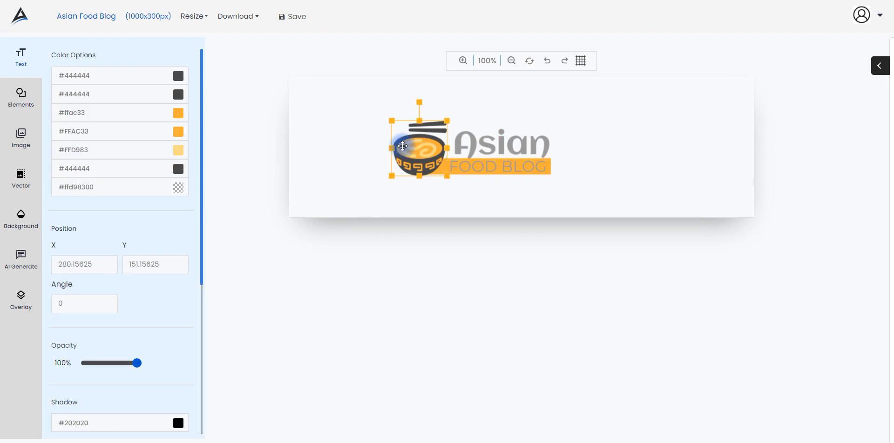
pyautogui.click(94, 150)
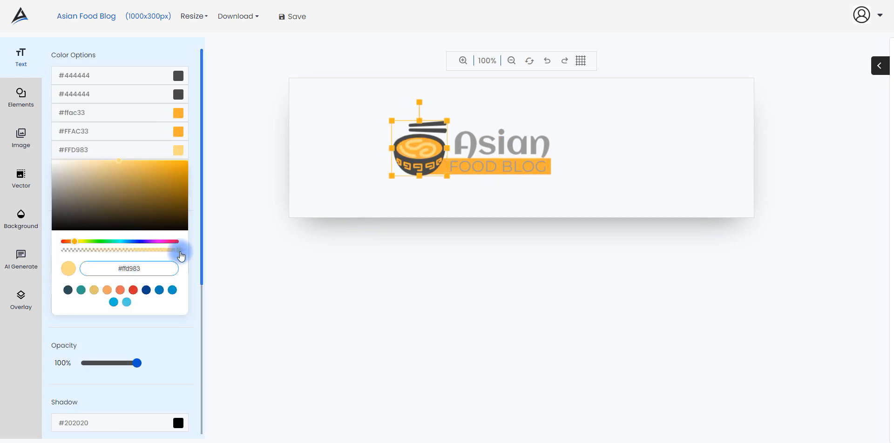
pyautogui.click(482, 166)
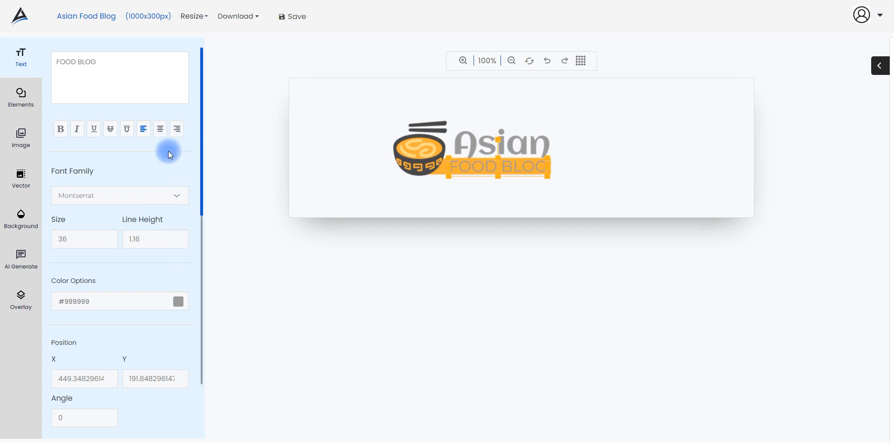
pyautogui.scroll(1, 168, 151)
pyautogui.click(178, 310)
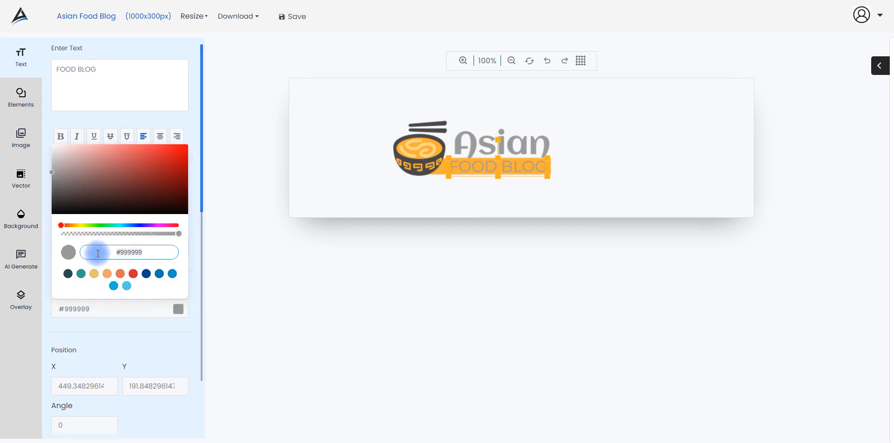
pyautogui.write('#ffd983')
pyautogui.click(474, 171)
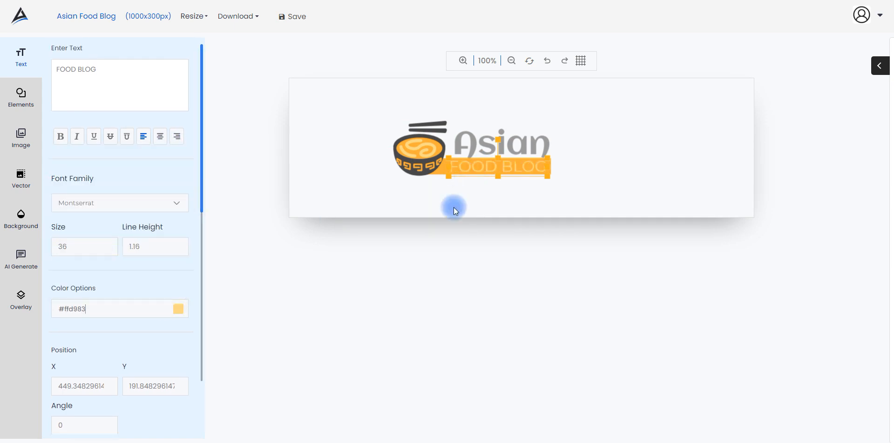
pyautogui.moveTo(549, 176); pyautogui.dragTo(545, 175)
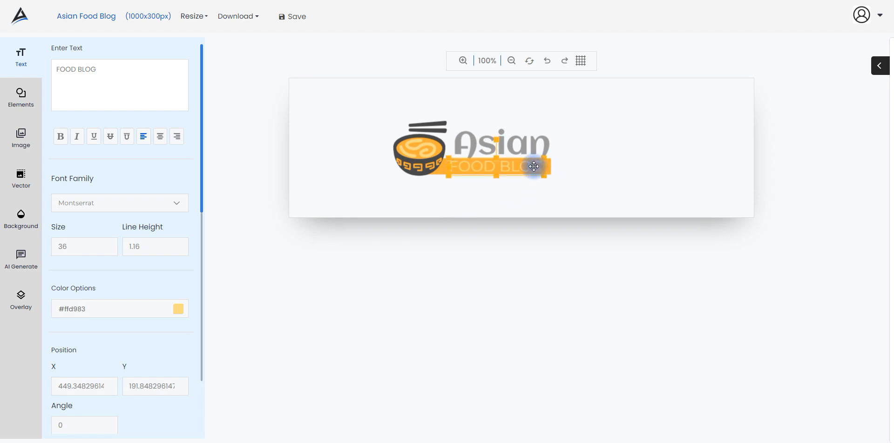
pyautogui.click(610, 154)
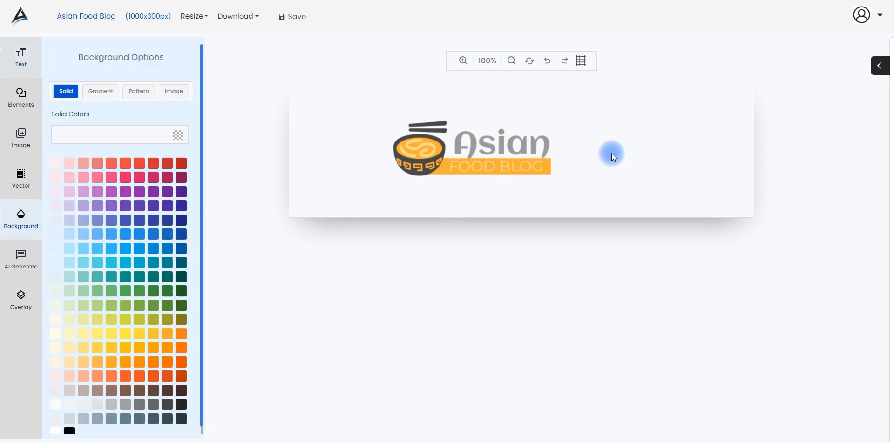
# - Enlarge the "Asian" text towards the noodle bowl and set its colour to #444444
pyautogui.click(473, 167)
pyautogui.click(469, 147)
pyautogui.moveTo(452, 125); pyautogui.dragTo(447, 122)
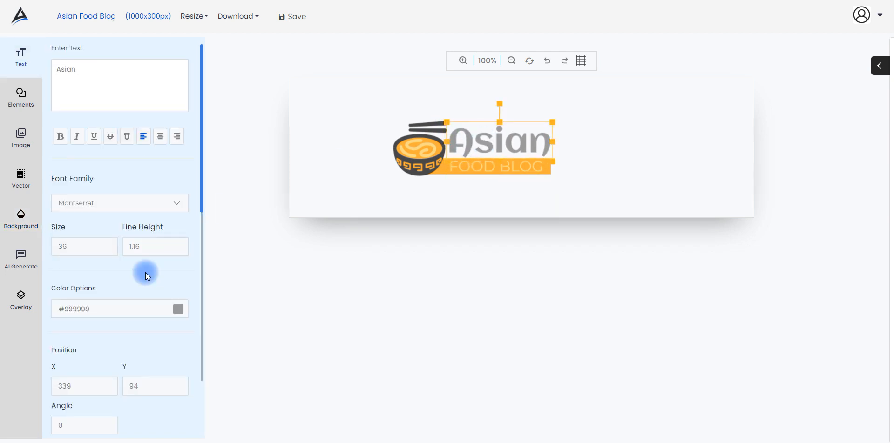
pyautogui.click(178, 310)
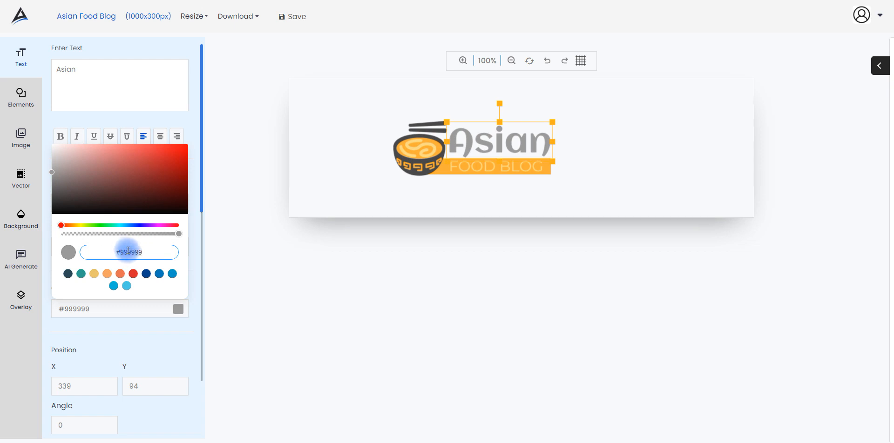
pyautogui.press('Return')
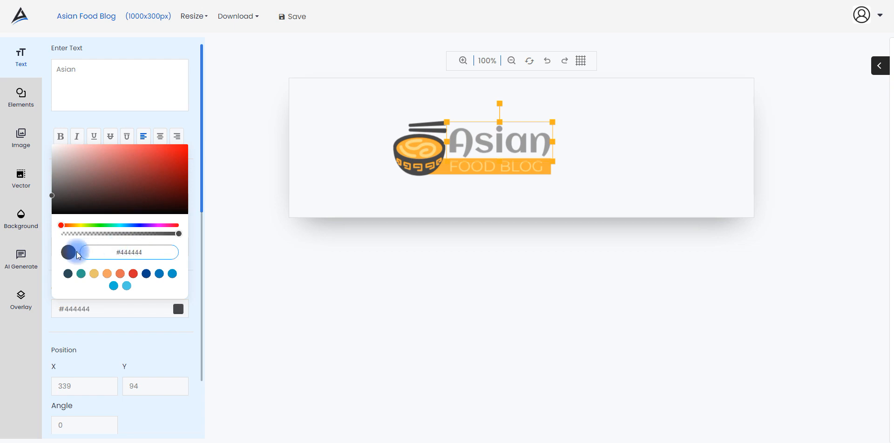
pyautogui.click(72, 252)
# - Enlarge the "Asian" text further up and to the right, and shrink the noodle bowl slightly
pyautogui.moveTo(552, 124); pyautogui.dragTo(563, 117)
pyautogui.click(498, 141)
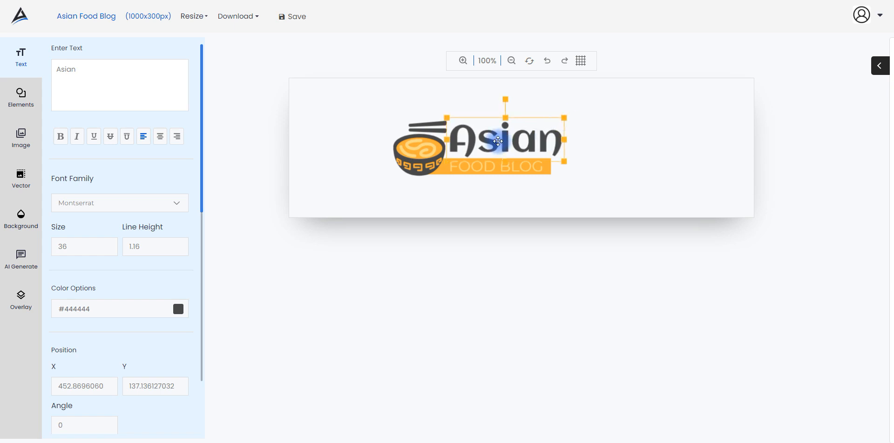
pyautogui.click(445, 118)
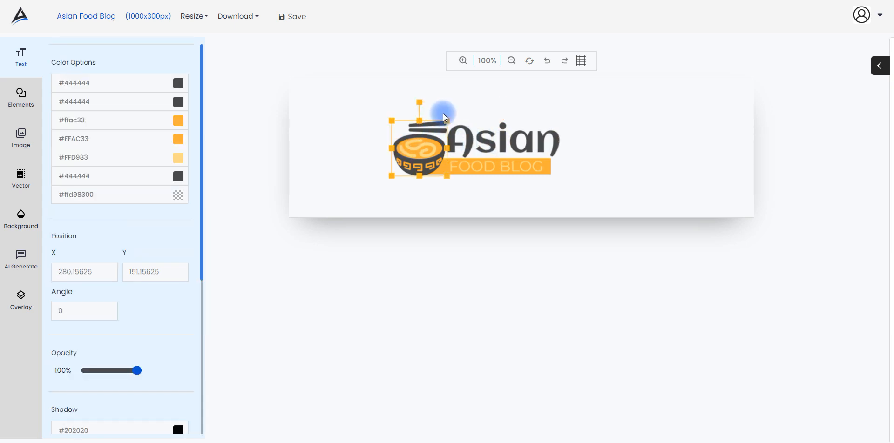
pyautogui.moveTo(446, 119); pyautogui.dragTo(396, 125)
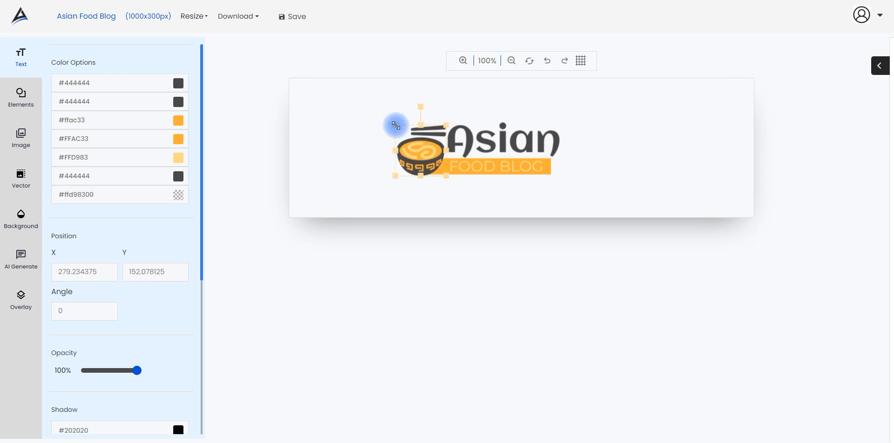
# - Shift the "Asian" text slightly down and left above the banner, and shrink the noodle bowl to clear its first letter
pyautogui.click(490, 137)
pyautogui.moveTo(490, 137); pyautogui.dragTo(519, 140)
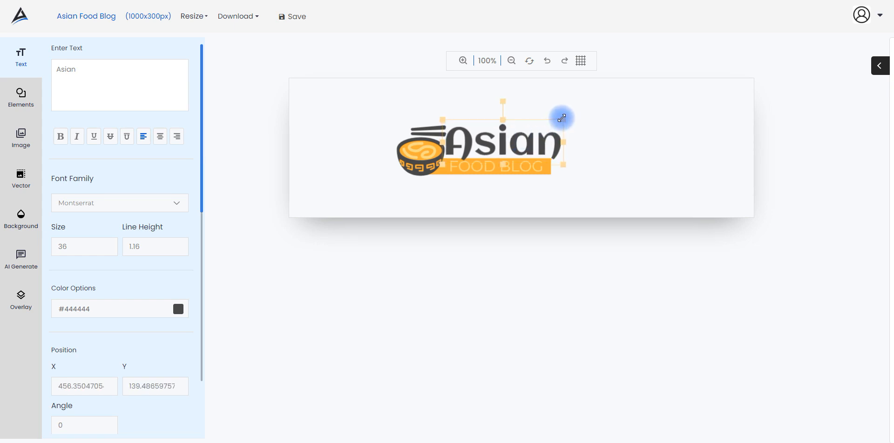
pyautogui.click(426, 150)
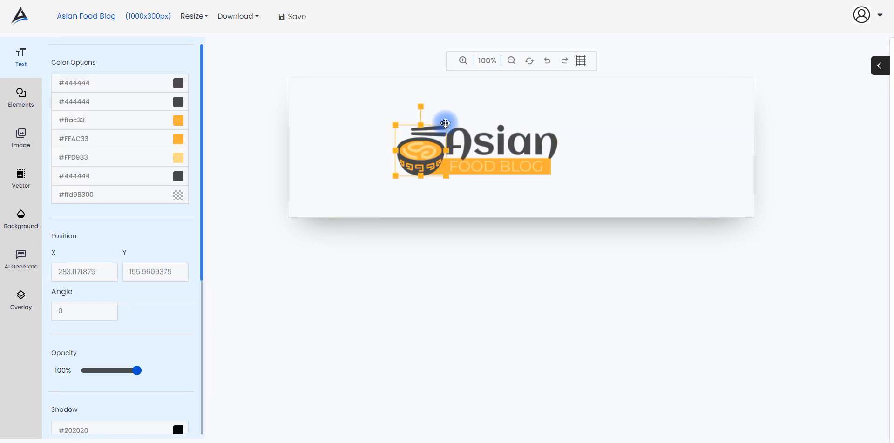
pyautogui.moveTo(446, 125); pyautogui.dragTo(444, 128)
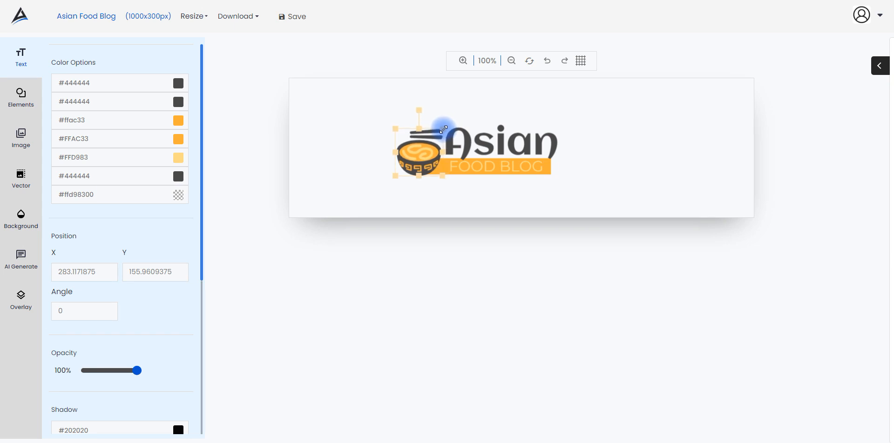
pyautogui.click(571, 122)
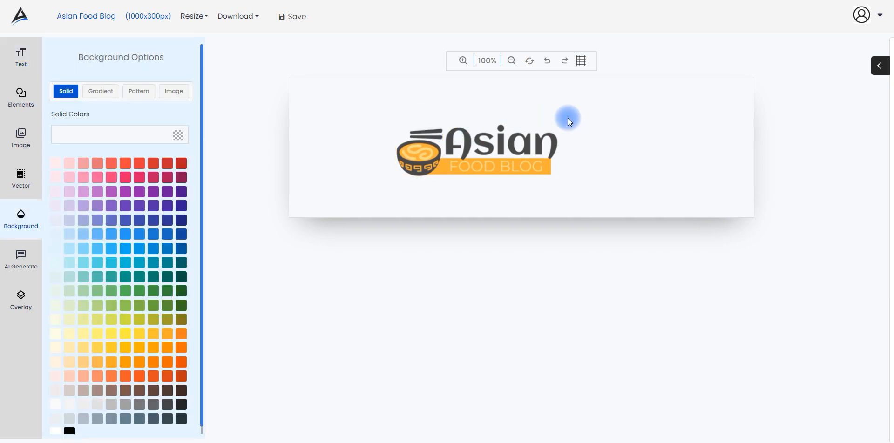
# - Enlarge the whole logo, with bowl, "Asian" text, banner and "FOOD BLOG" text selected together, and place it near the canvas centre
pyautogui.click(458, 173)
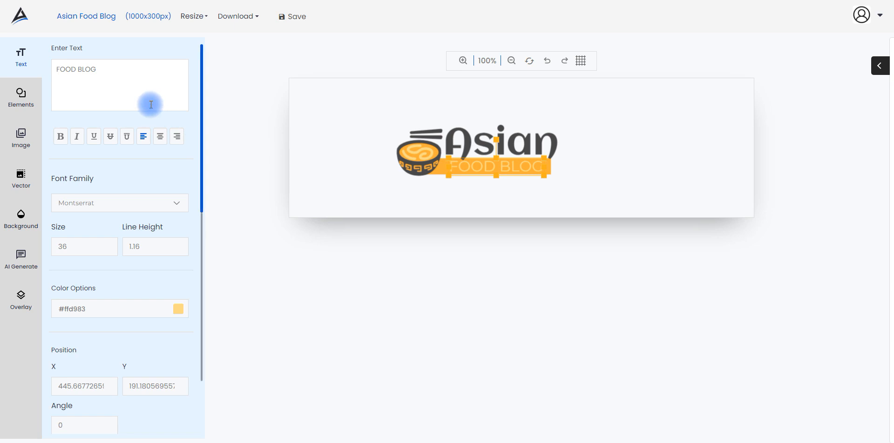
pyautogui.click(454, 198)
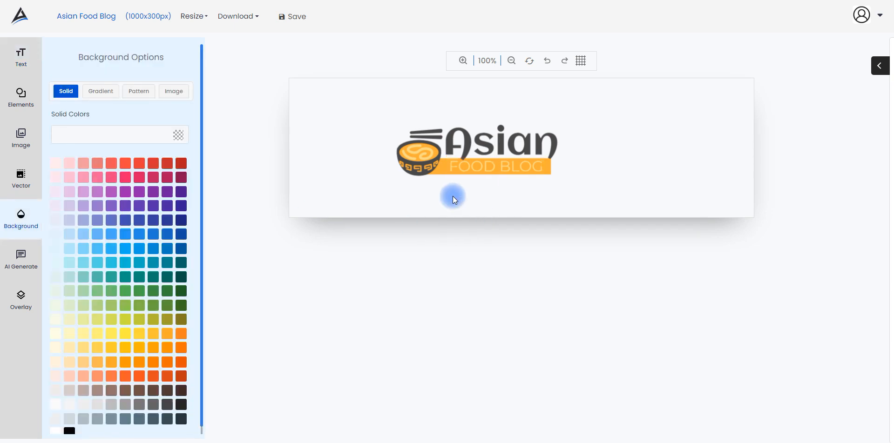
pyautogui.moveTo(381, 119); pyautogui.dragTo(572, 197)
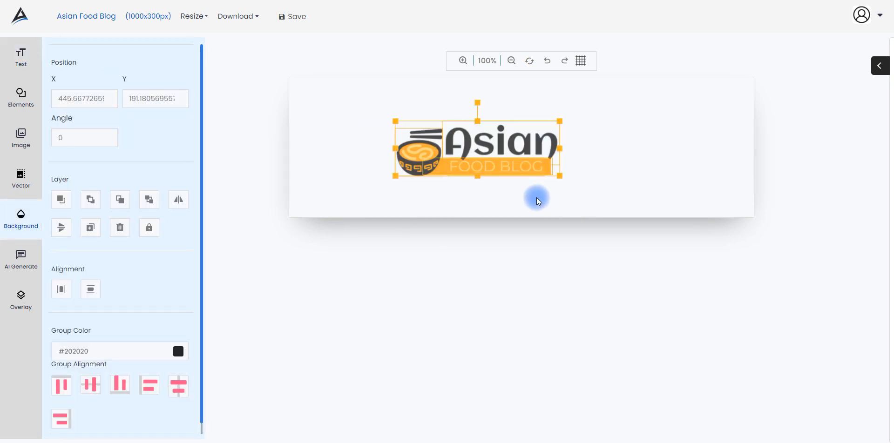
pyautogui.moveTo(469, 156); pyautogui.dragTo(522, 157)
pyautogui.moveTo(562, 140); pyautogui.dragTo(621, 120)
pyautogui.click(369, 166)
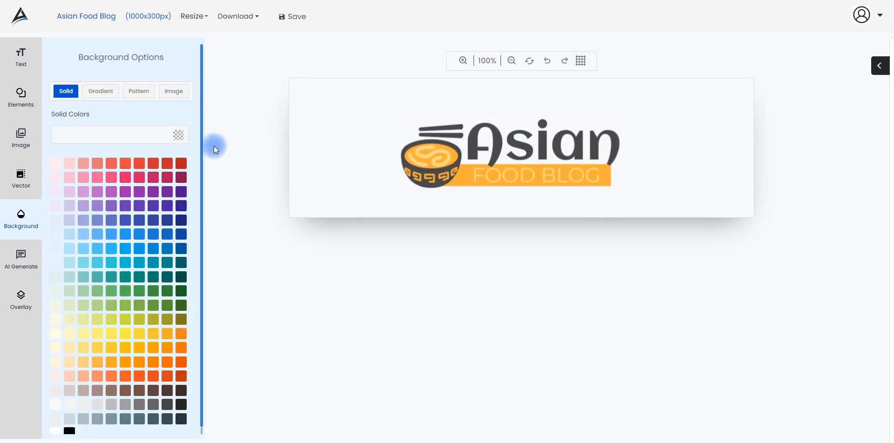
# - Apply the light blue to cream linear gradient (#fff1eb, #ace0f9) to the canvas background and set its gradient angle to 186%
pyautogui.click(100, 90)
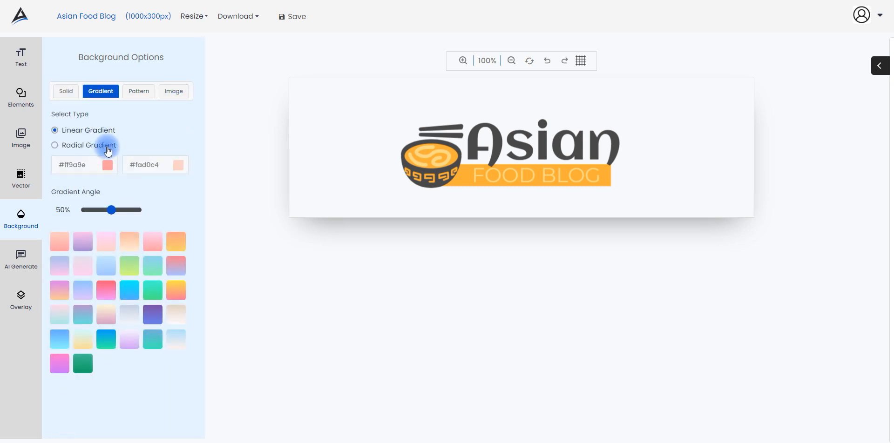
pyautogui.click(173, 339)
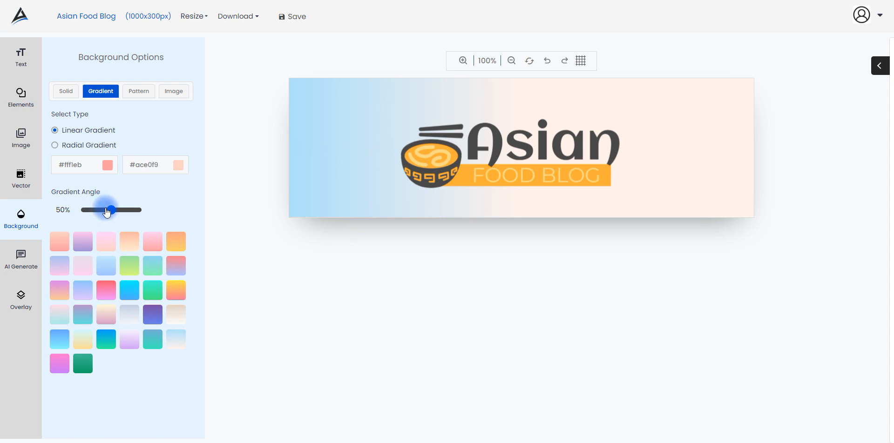
pyautogui.moveTo(111, 213)
pyautogui.mouseDown()
pyautogui.moveTo(99, 212)
pyautogui.moveTo(114, 213)
pyautogui.mouseUp()
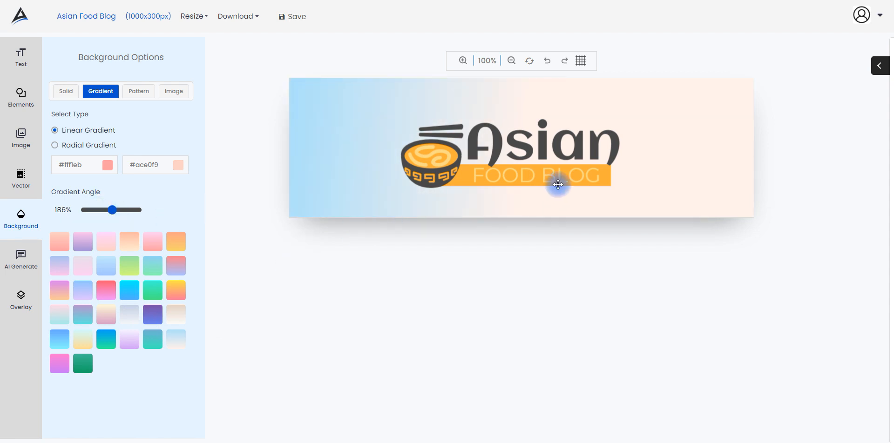
# - Save the Asian Food Blog design and download it as a solid-background JPG
pyautogui.click(289, 16)
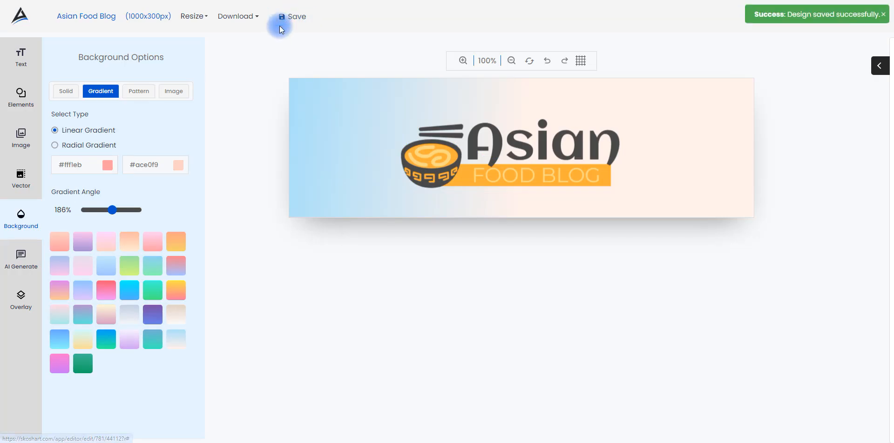
pyautogui.click(255, 18)
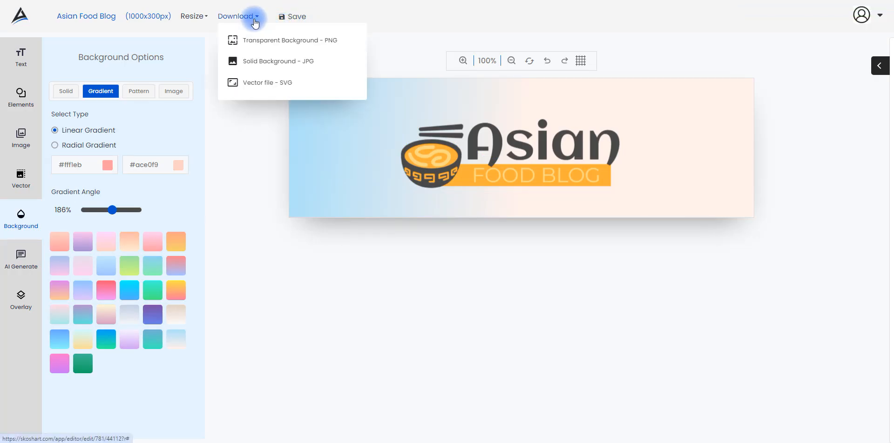
pyautogui.click(273, 61)
pyautogui.click(843, 12)
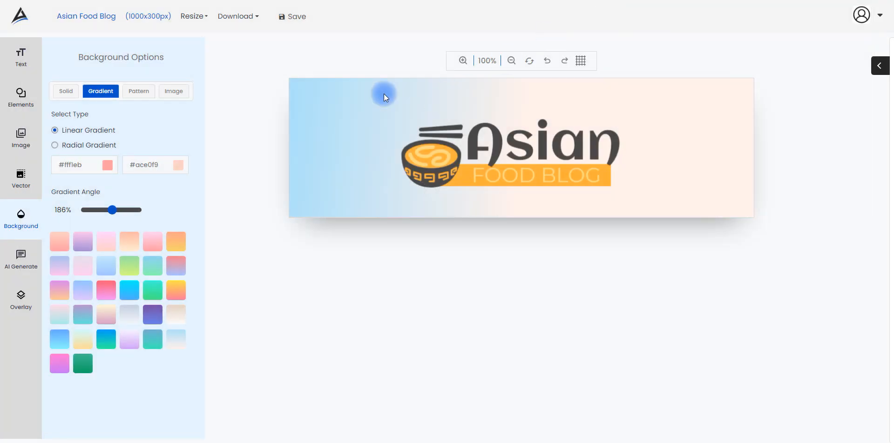
# - Create a new 1000x300 px design named "Finest French Recipes" in the Logos project
pyautogui.click(21, 14)
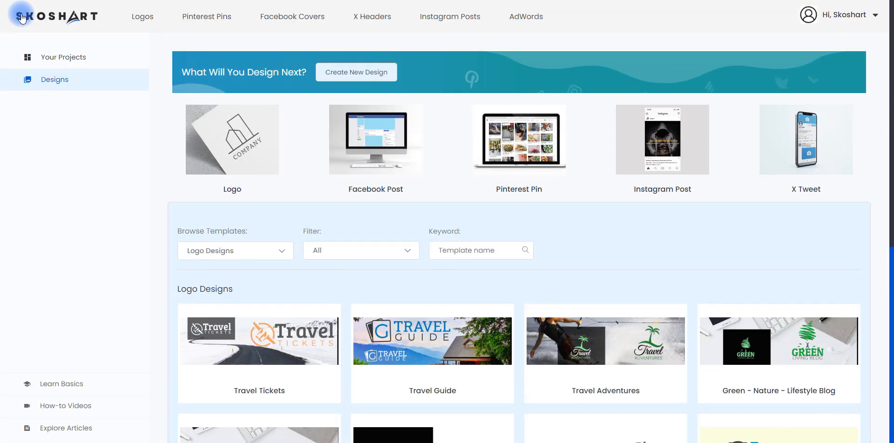
pyautogui.click(356, 73)
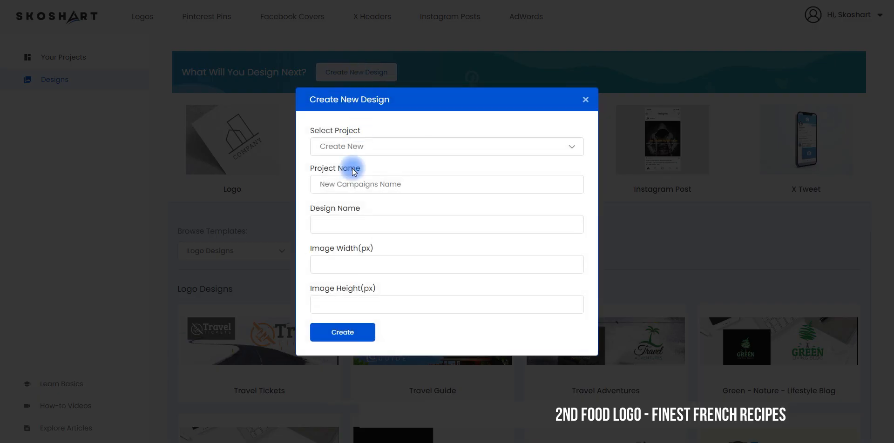
pyautogui.click(369, 143)
pyautogui.click(354, 223)
pyautogui.click(362, 209)
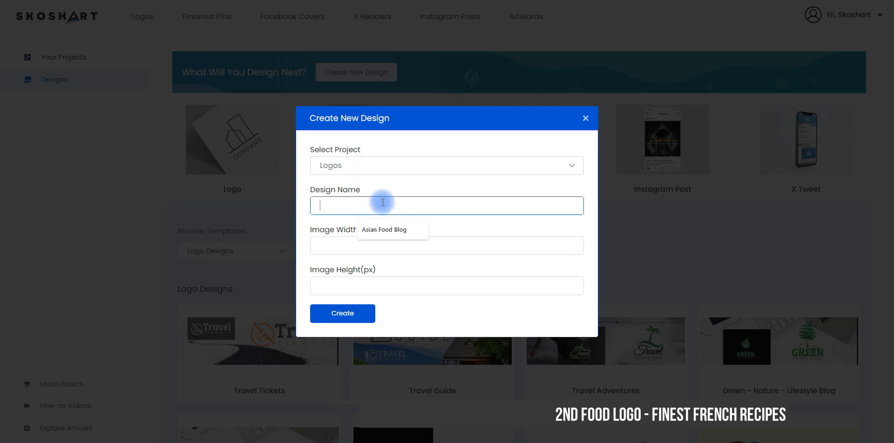
pyautogui.write('Finest French Recipes')
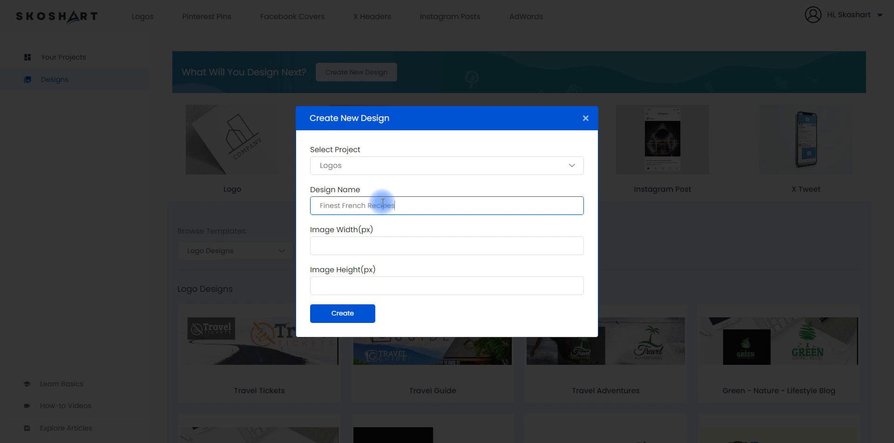
pyautogui.click(348, 246)
pyautogui.write('1000')
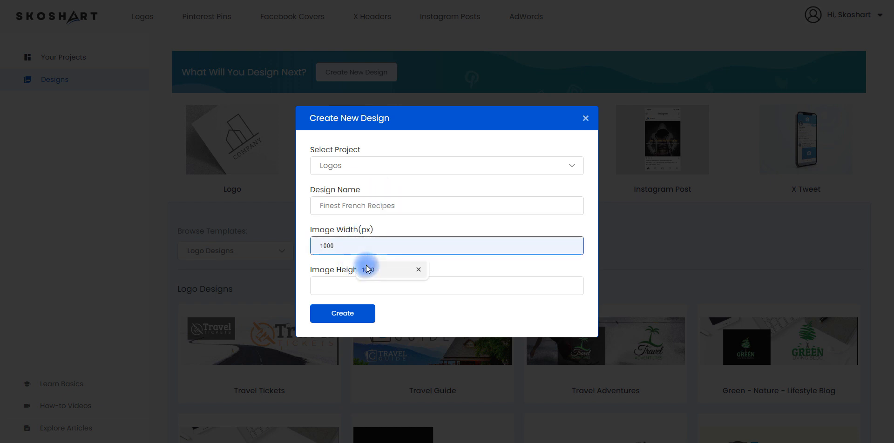
pyautogui.click(347, 288)
pyautogui.write('300')
pyautogui.click(355, 312)
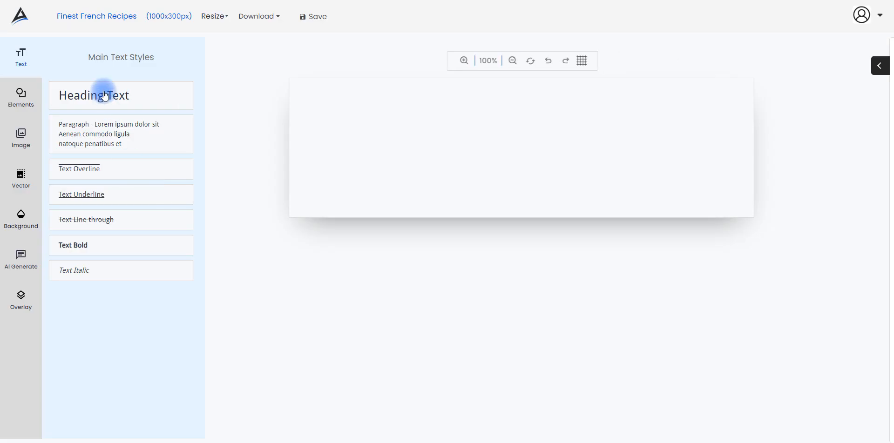
# - Add a heading text reading "Finest French" and shift it slightly to the right on the canvas
pyautogui.click(99, 93)
pyautogui.click(471, 143)
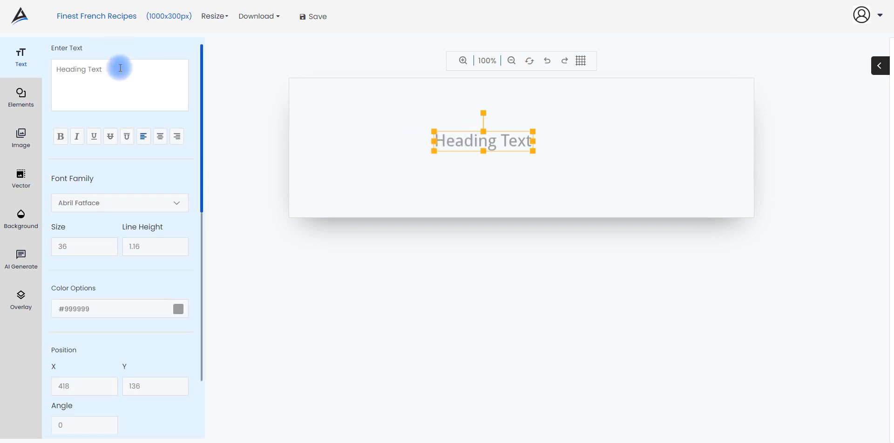
pyautogui.write('Finest')
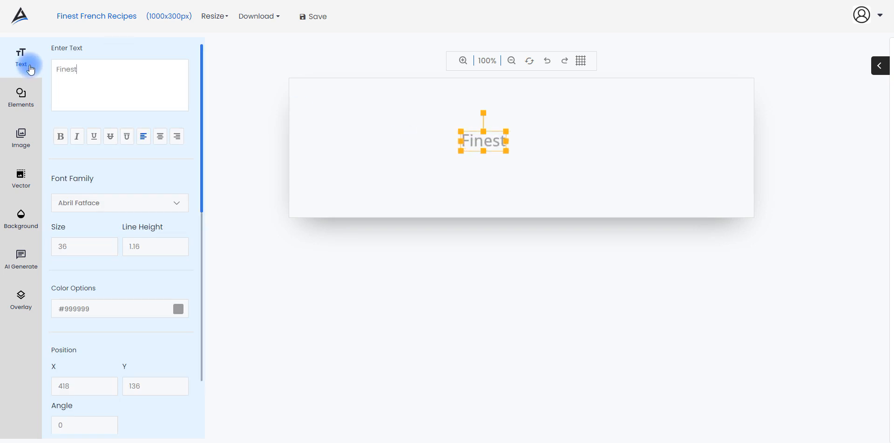
pyautogui.write(' French')
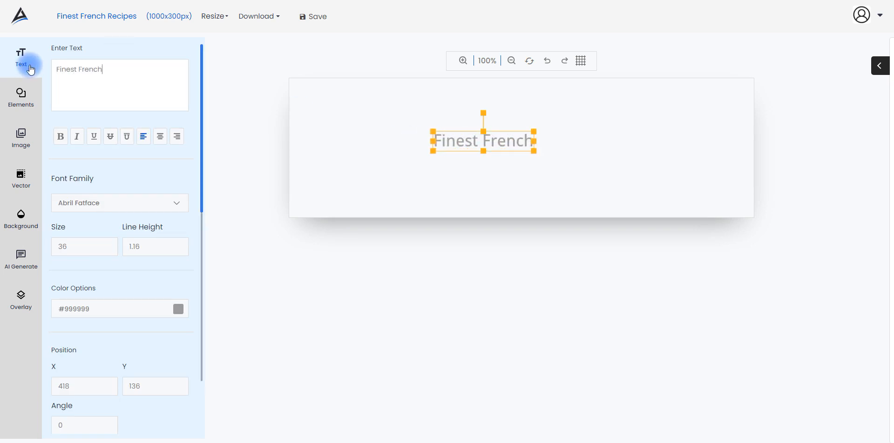
pyautogui.moveTo(463, 142); pyautogui.dragTo(471, 141)
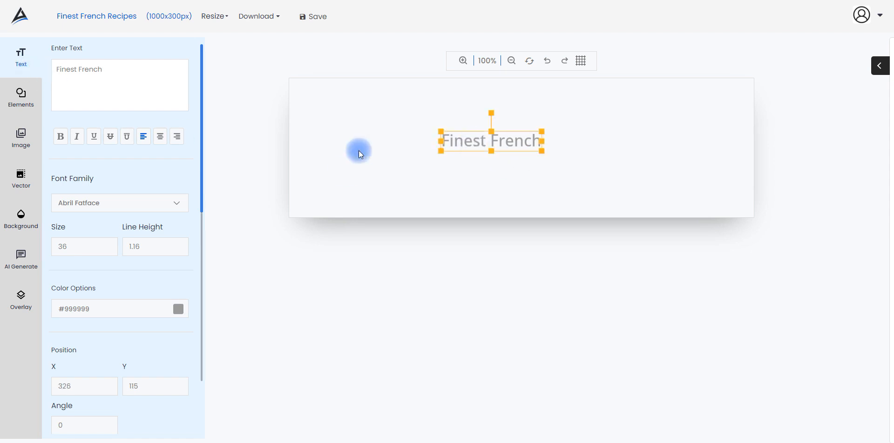
# - Add a second heading text reading "RECIPES" and place it just below "Finest French"
pyautogui.click(28, 64)
pyautogui.click(72, 93)
pyautogui.click(411, 136)
pyautogui.moveTo(446, 139); pyautogui.dragTo(454, 166)
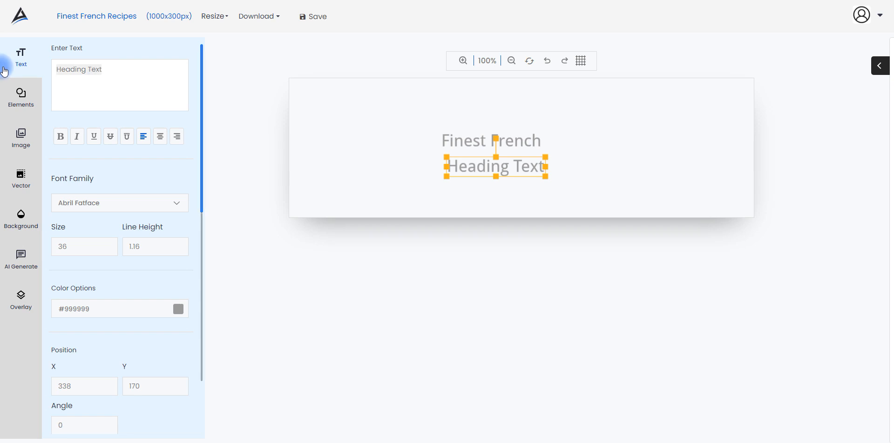
pyautogui.write('R')
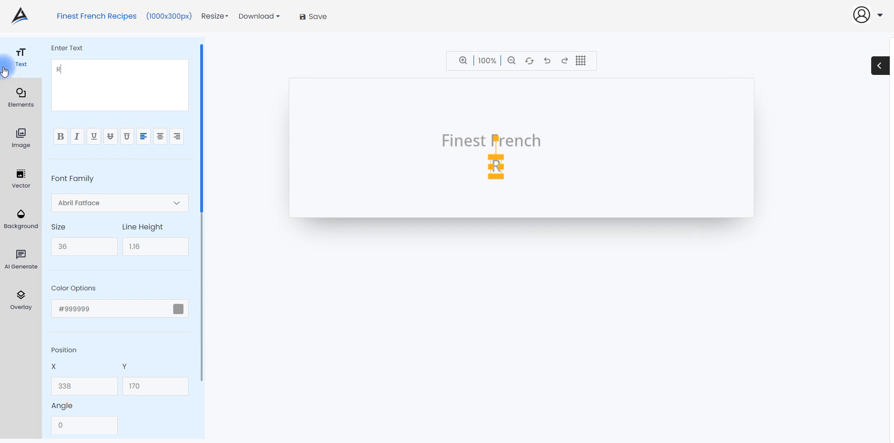
pyautogui.write('ECIPES')
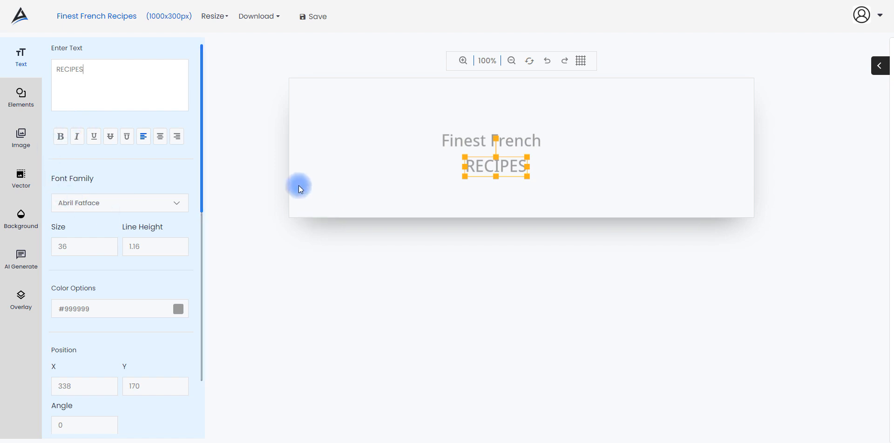
pyautogui.moveTo(493, 164); pyautogui.dragTo(490, 159)
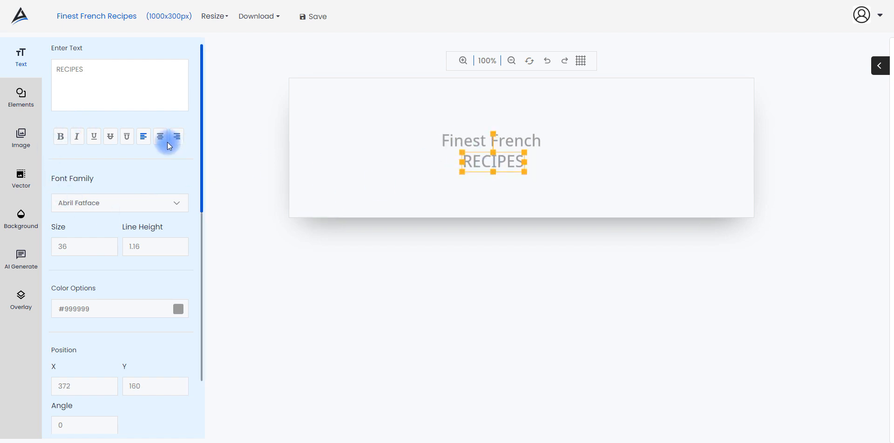
# - Set the font of the "Finest French" text to Bree Serif
pyautogui.click(474, 140)
pyautogui.click(131, 206)
pyautogui.scroll(-10, 133, 92)
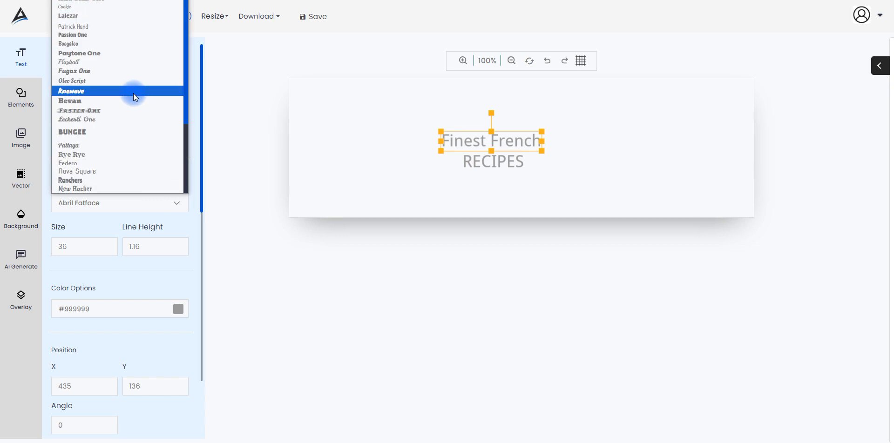
pyautogui.scroll(2, 133, 93)
pyautogui.click(81, 46)
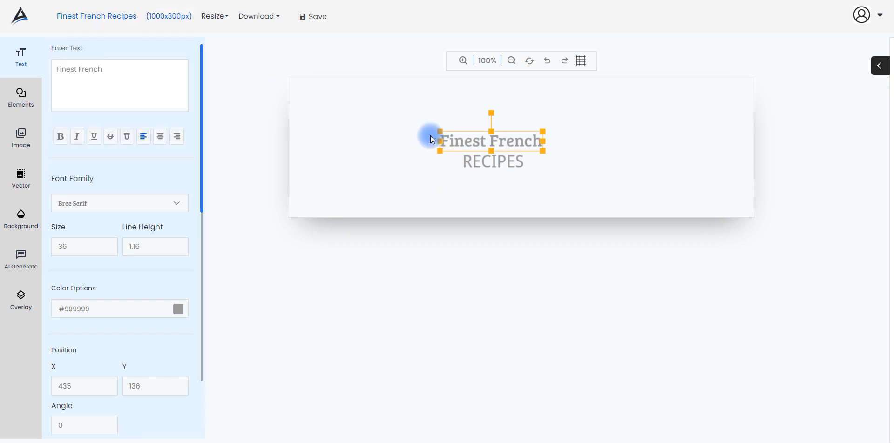
# - Try the Francois One font on the "RECIPES" text
pyautogui.click(479, 160)
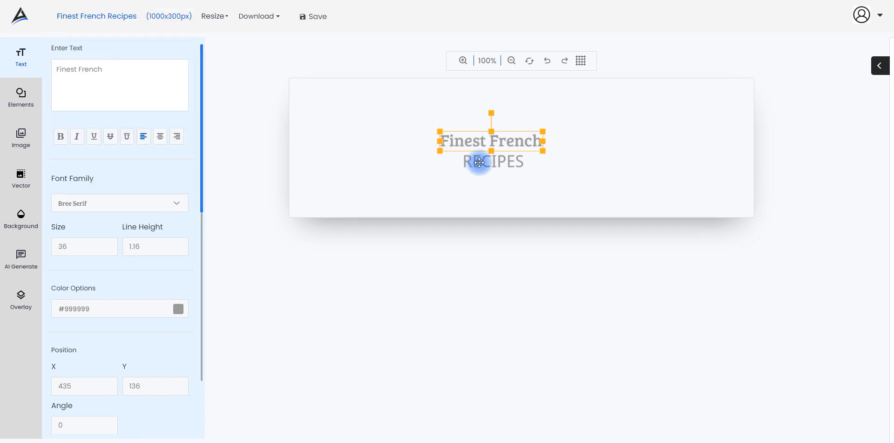
pyautogui.click(122, 210)
pyautogui.click(108, 175)
pyautogui.scroll(-3, 108, 175)
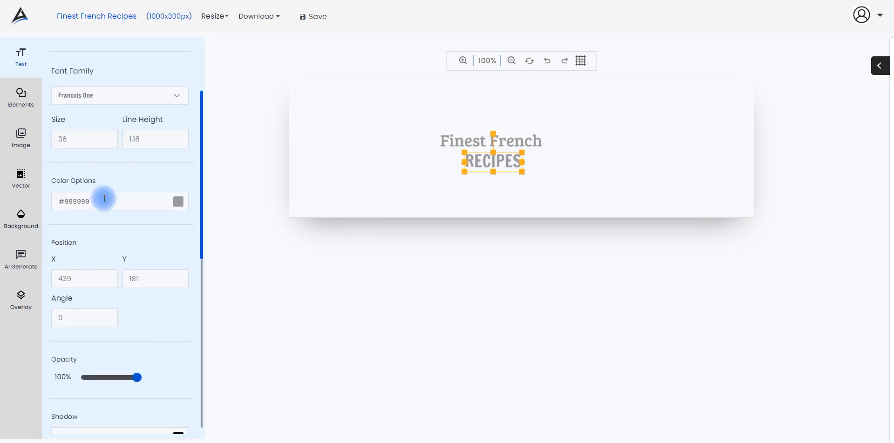
# - Set the "RECIPES" font to Bree Serif, shrink the text and place it close beneath "Finest French"
pyautogui.click(120, 103)
pyautogui.scroll(-3, 108, 249)
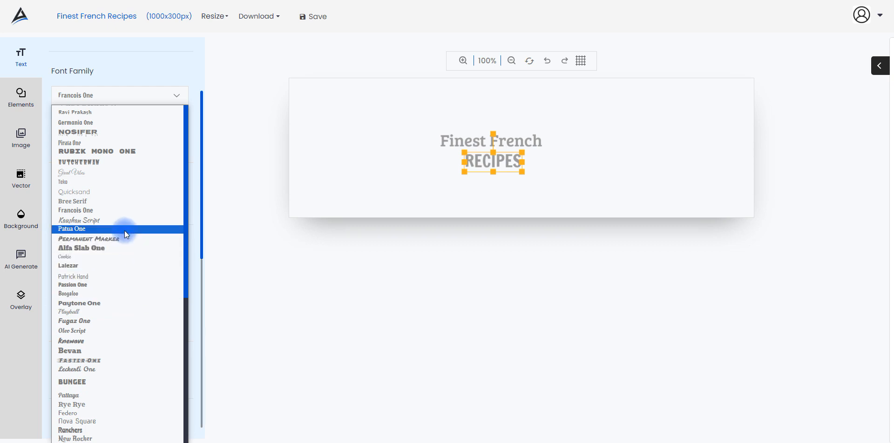
pyautogui.click(120, 201)
pyautogui.moveTo(463, 169); pyautogui.dragTo(485, 156)
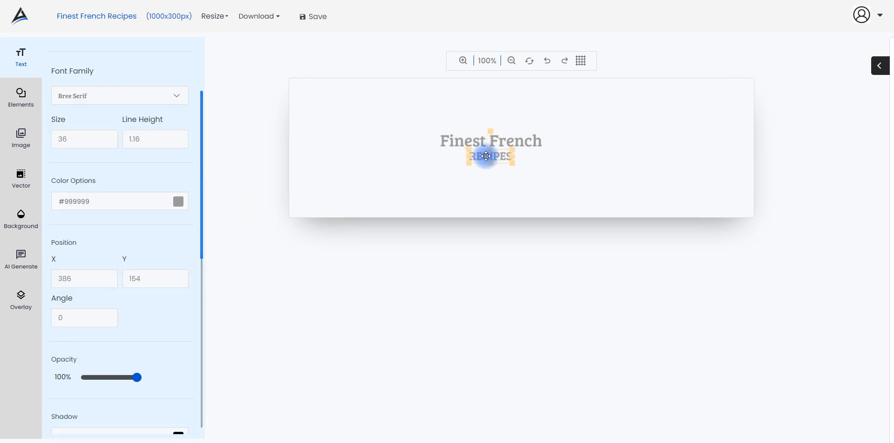
# - Centre the "Finest French" and "RECIPES" texts together on the canvas, both horizontally and vertically
pyautogui.moveTo(427, 121); pyautogui.dragTo(555, 169)
pyautogui.moveTo(499, 147); pyautogui.dragTo(505, 153)
pyautogui.click(61, 282)
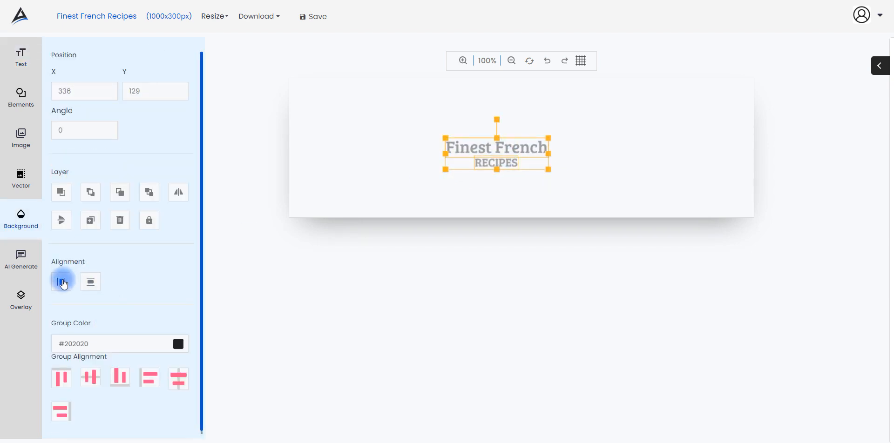
pyautogui.click(90, 281)
# - Centre the "RECIPES" text individually on the canvas, and centre the "Finest French" text horizontally
pyautogui.click(522, 168)
pyautogui.click(521, 158)
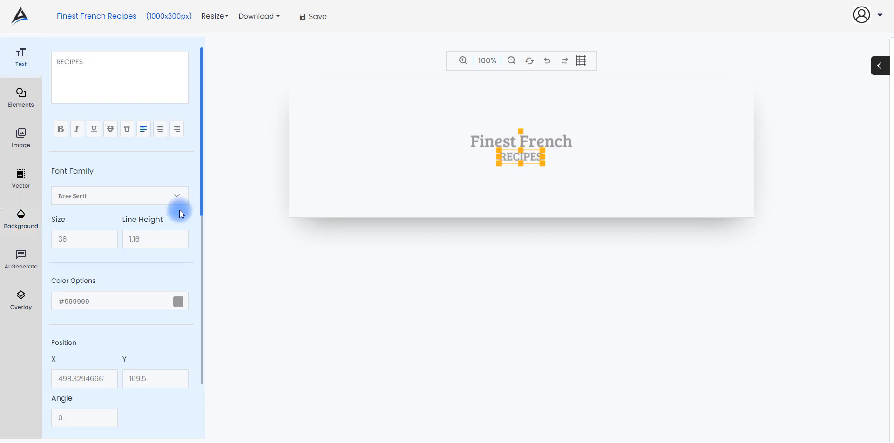
pyautogui.scroll(-10, 92, 302)
pyautogui.scroll(-3, 98, 295)
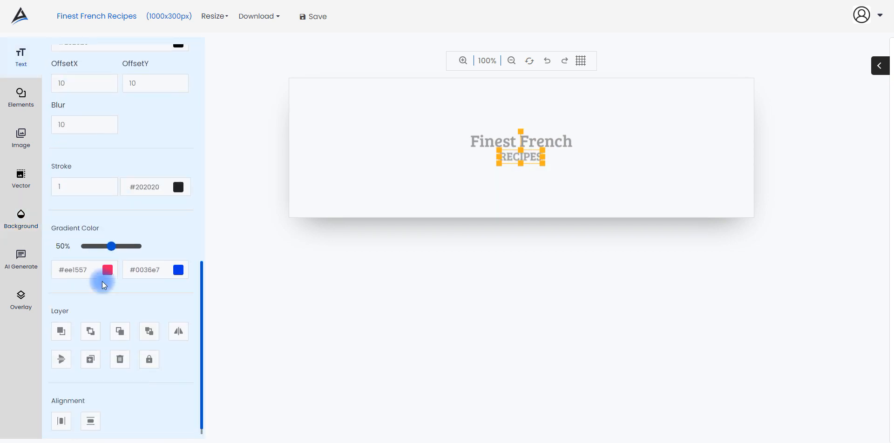
pyautogui.click(61, 411)
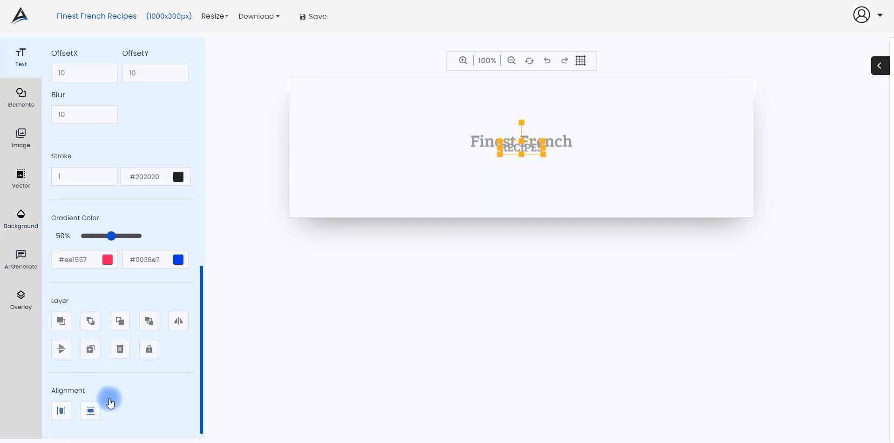
pyautogui.click(475, 141)
pyautogui.click(65, 411)
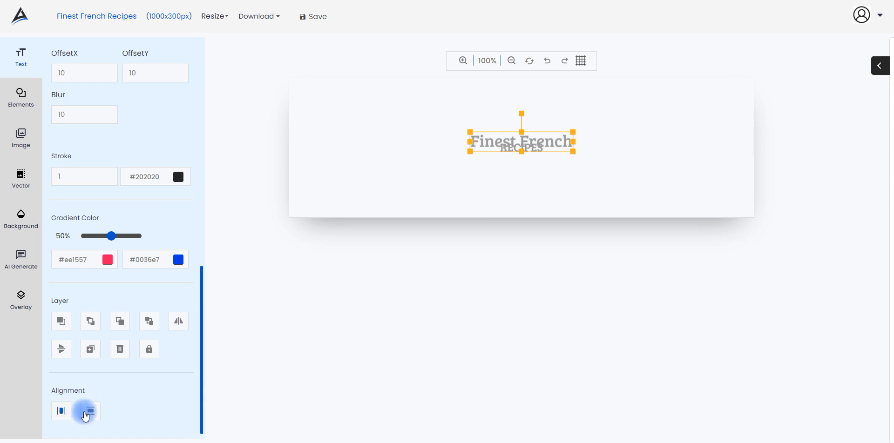
# - Nudge the "Finest French" text upward until it sits just above the "RECIPES" text without overlapping it
pyautogui.press('Up')
pyautogui.press('Up')
pyautogui.click(472, 157)
pyautogui.moveTo(481, 150); pyautogui.dragTo(482, 149)
pyautogui.press('Up')
pyautogui.press('Up')
pyautogui.press('Up')
pyautogui.press('Up')
pyautogui.press('Up')
pyautogui.press('Up')
pyautogui.press('Up')
pyautogui.press('Up')
pyautogui.press('Up')
pyautogui.press('Up')
pyautogui.press('Up')
pyautogui.press('Up')
pyautogui.press('Up')
pyautogui.press('Up')
pyautogui.press('Up')
pyautogui.press('Up')
pyautogui.press('Up')
pyautogui.press('Up')
pyautogui.press('Up')
pyautogui.press('Up')
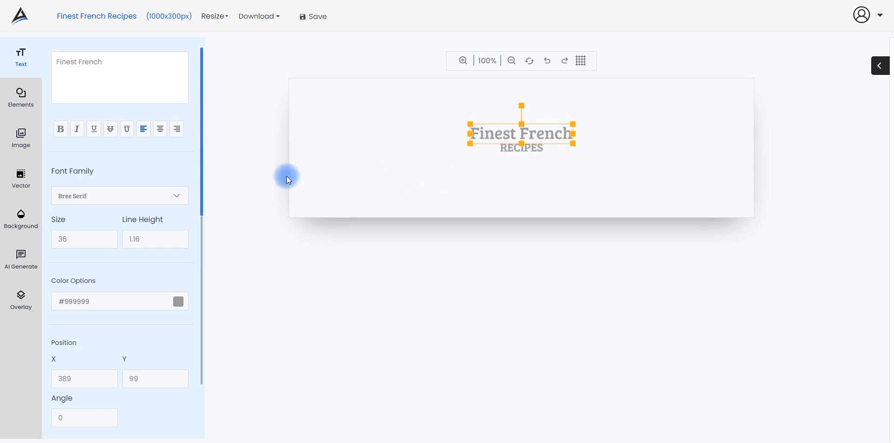
# - Insert a solid blue square from the basic shapes, flatten it into a bar and place it below the left end of the text
pyautogui.click(23, 95)
pyautogui.click(110, 98)
pyautogui.scroll(-5, 132, 191)
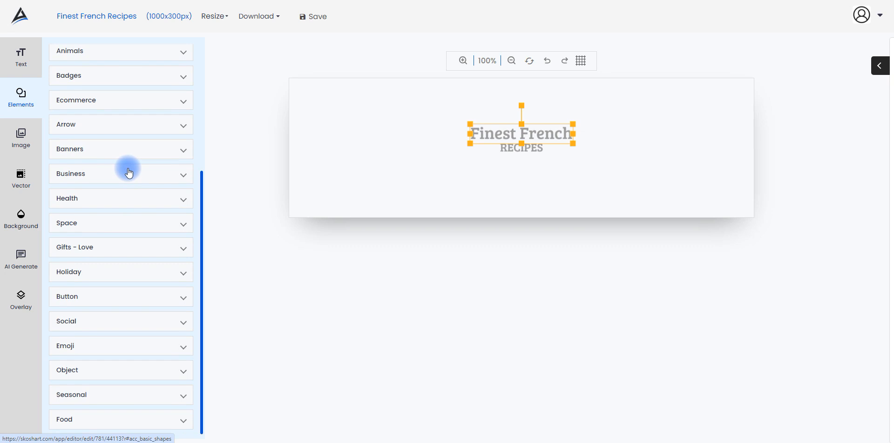
pyautogui.scroll(8, 129, 183)
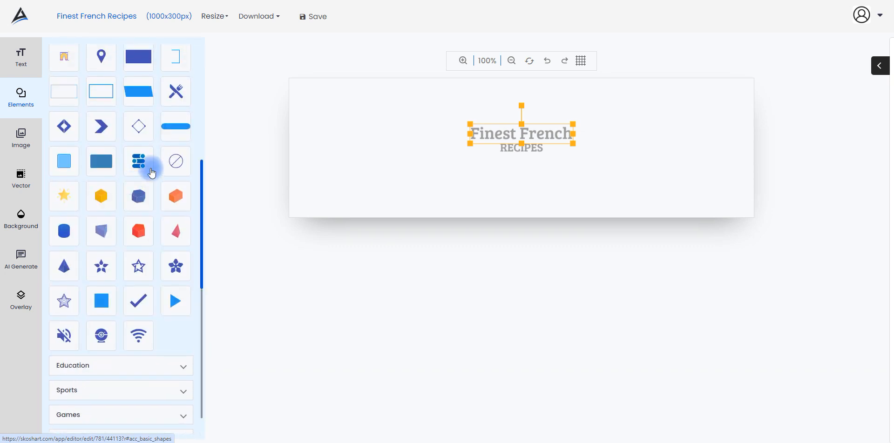
pyautogui.click(105, 305)
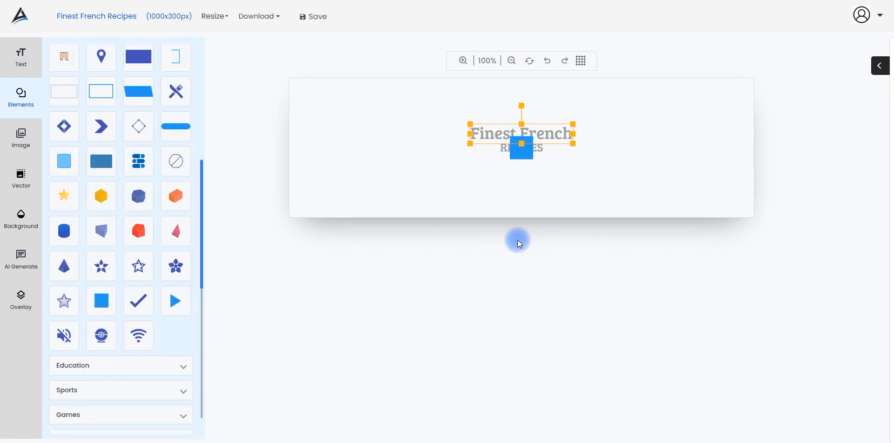
pyautogui.click(521, 154)
pyautogui.moveTo(522, 154); pyautogui.dragTo(473, 168)
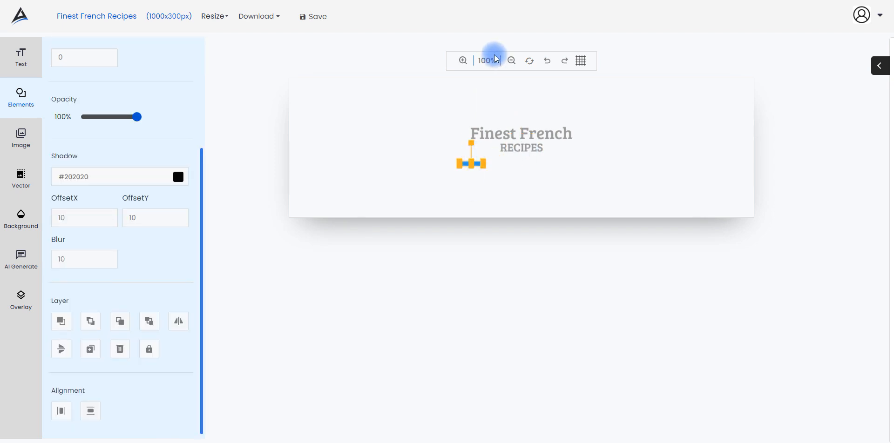
# - Refine the blue bar into a thinner line, slightly longer, directly below the left part of the logo text
pyautogui.click(463, 60)
pyautogui.click(463, 61)
pyautogui.click(542, 208)
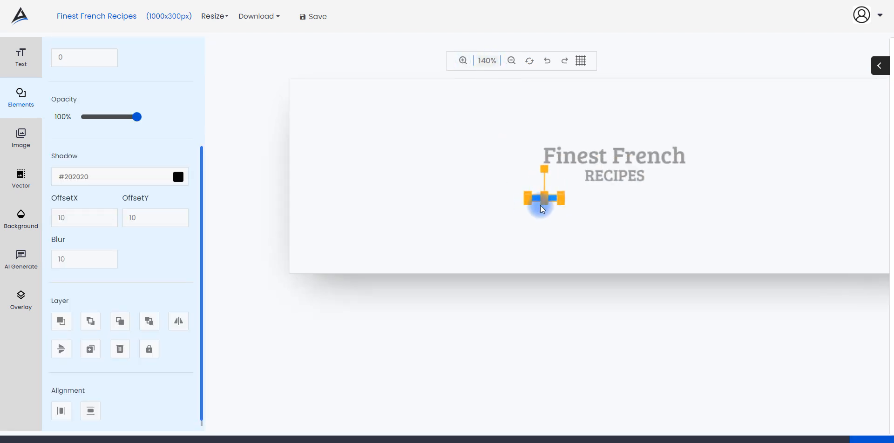
pyautogui.click(537, 198)
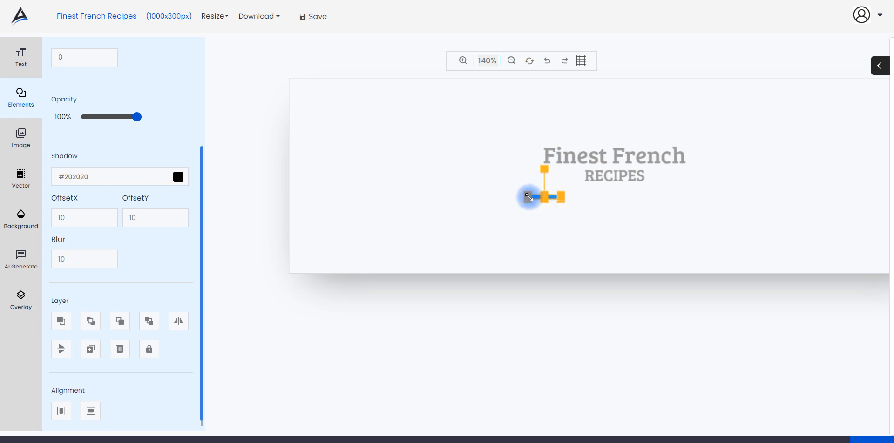
pyautogui.moveTo(529, 198); pyautogui.dragTo(587, 194)
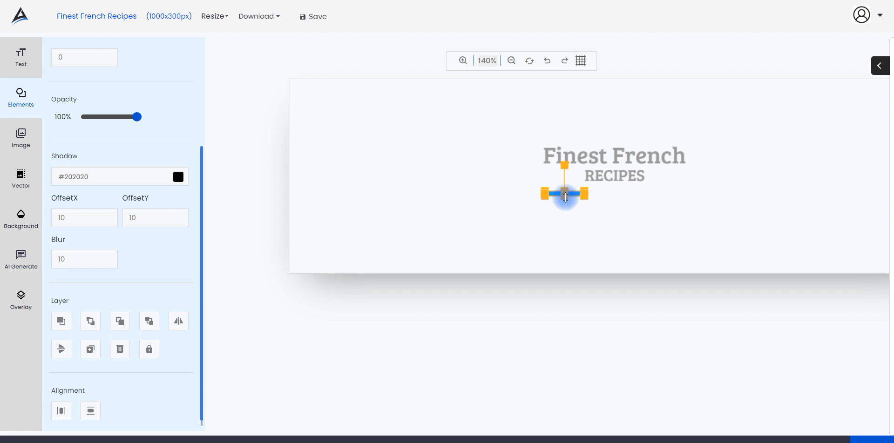
pyautogui.moveTo(566, 195); pyautogui.dragTo(567, 195)
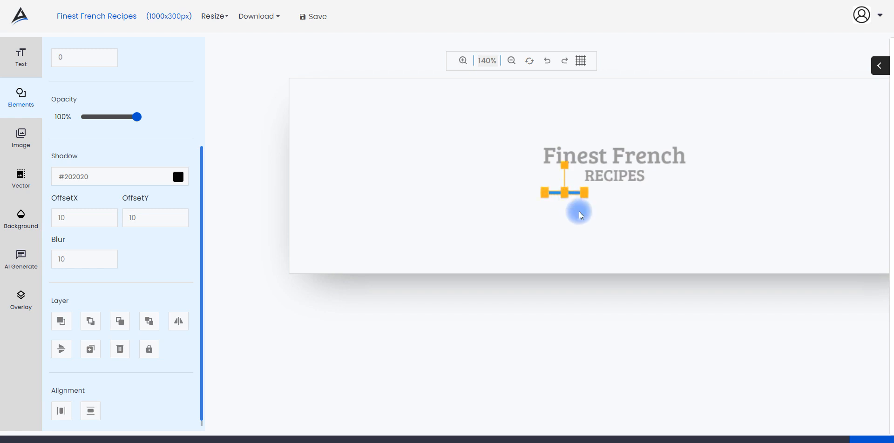
pyautogui.click(578, 220)
pyautogui.click(571, 193)
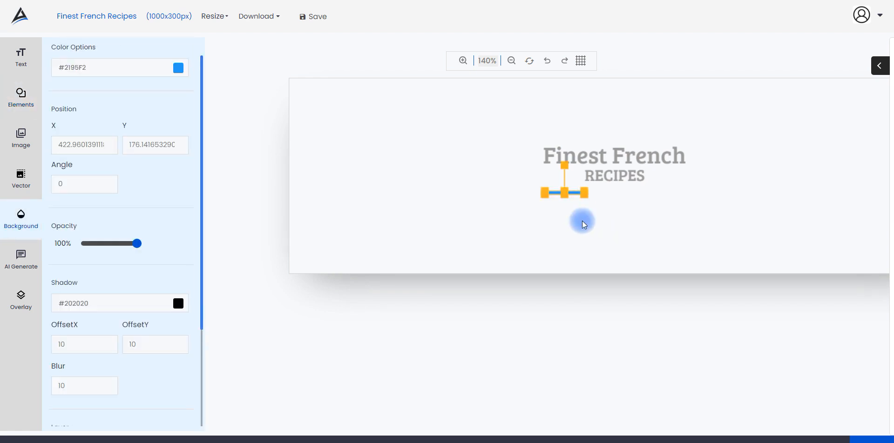
# - Duplicate the blue bar and place one bar on each side of the "RECIPES" text
pyautogui.scroll(-3, 157, 268)
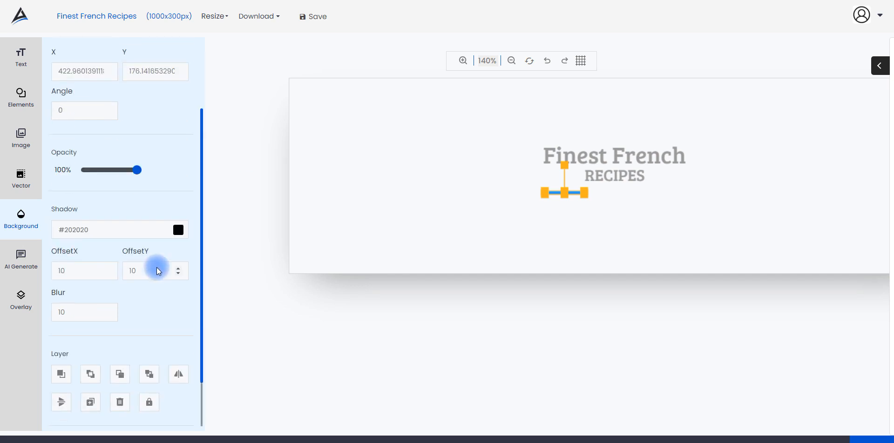
pyautogui.click(91, 341)
pyautogui.moveTo(591, 204); pyautogui.dragTo(668, 175)
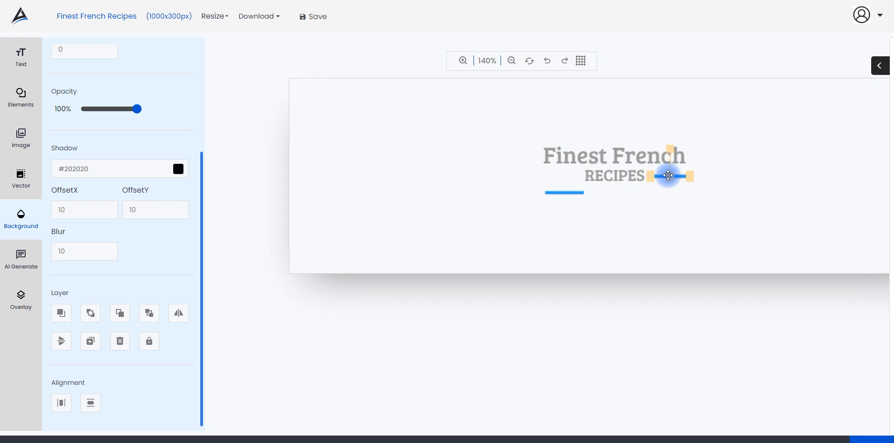
pyautogui.moveTo(571, 193); pyautogui.dragTo(570, 175)
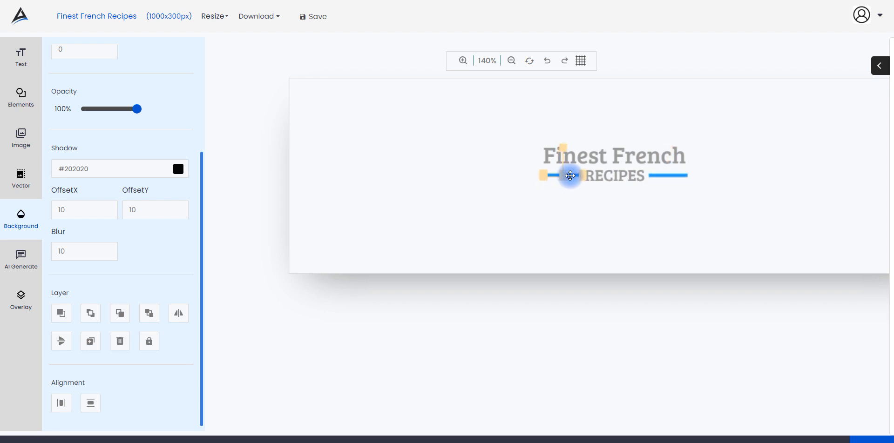
# - Centre the left and right blue bars vertically on the canvas, one after the other
pyautogui.click(87, 408)
pyautogui.click(671, 177)
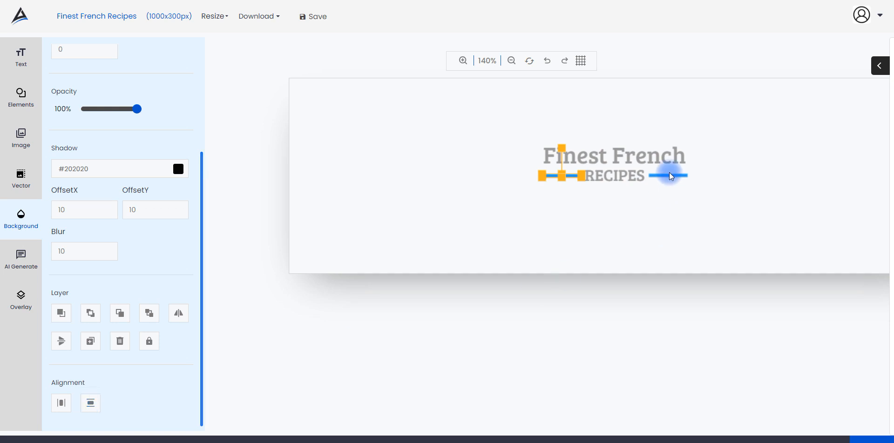
pyautogui.click(668, 176)
pyautogui.click(95, 403)
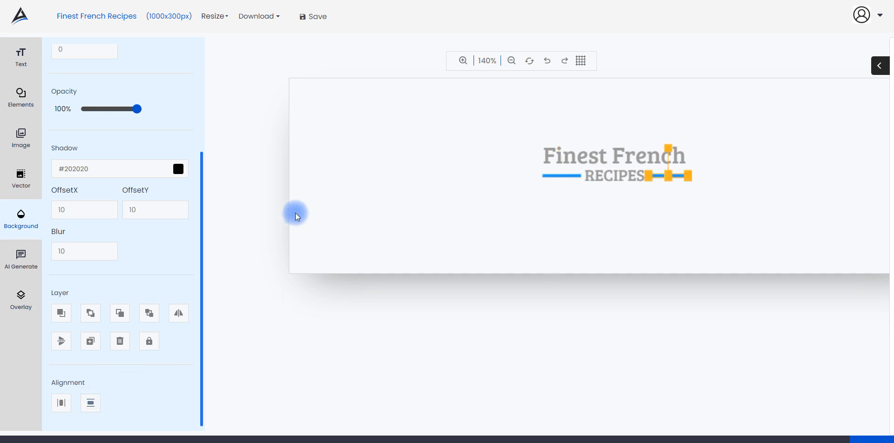
pyautogui.scroll(3, 149, 165)
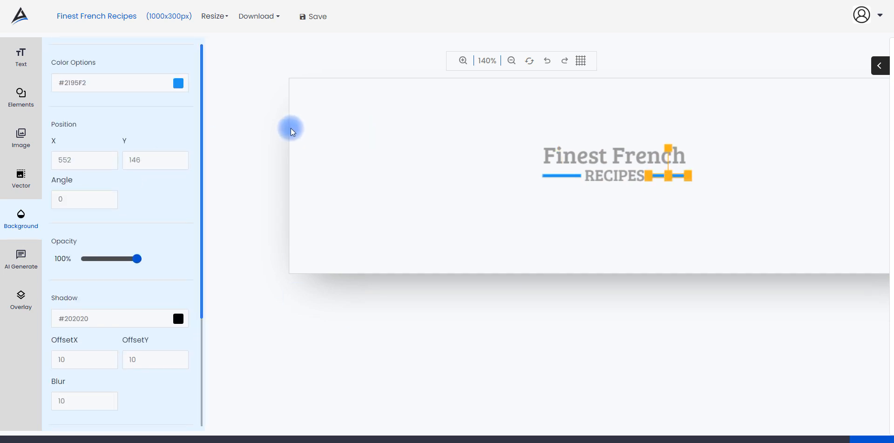
pyautogui.click(445, 169)
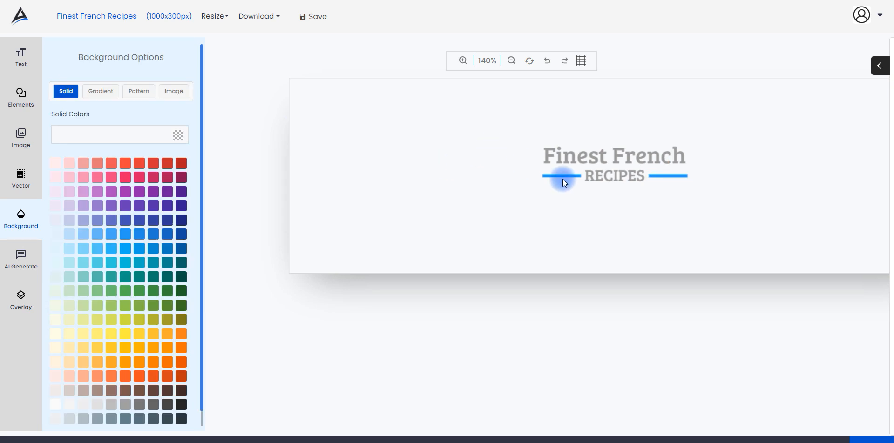
# - Set the colour of the "Finest French" text to blue #0077b6
pyautogui.click(572, 155)
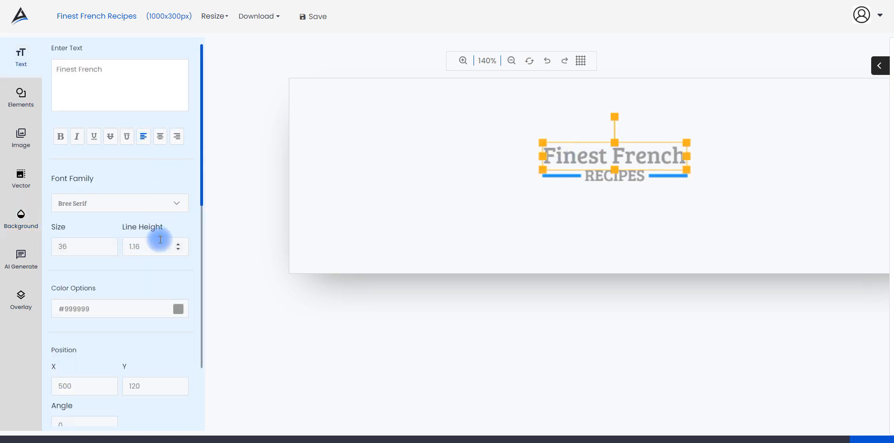
pyautogui.click(182, 306)
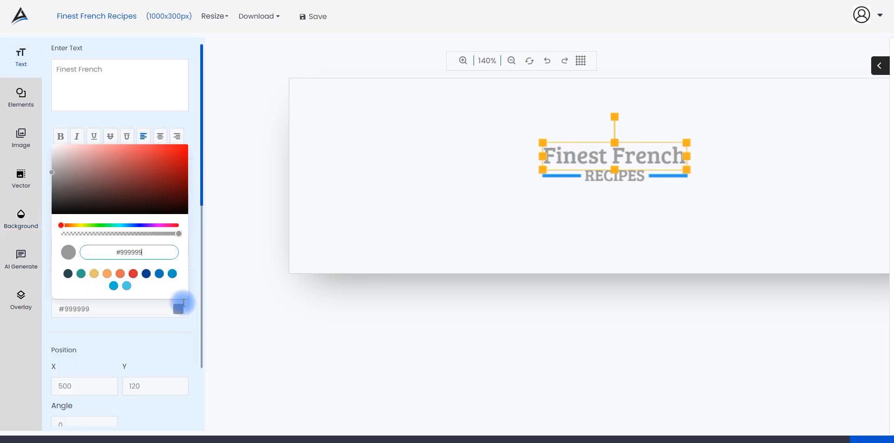
pyautogui.click(172, 274)
pyautogui.click(473, 187)
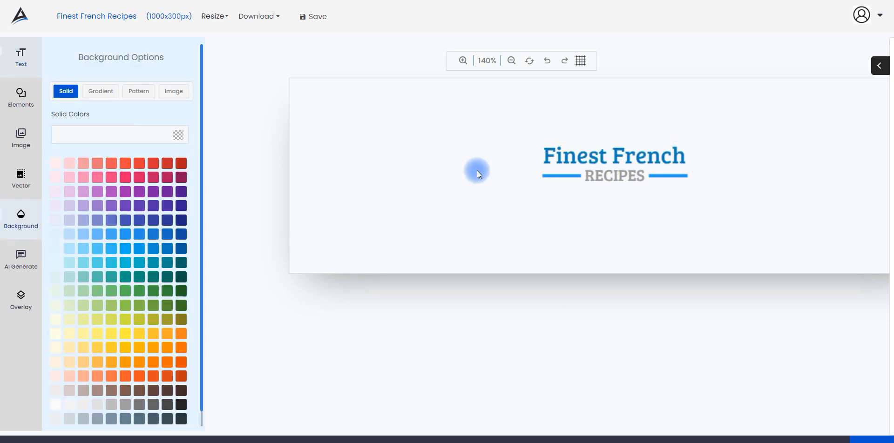
# - Select both texts and both bars together and move the whole logo left on the canvas
pyautogui.click(619, 154)
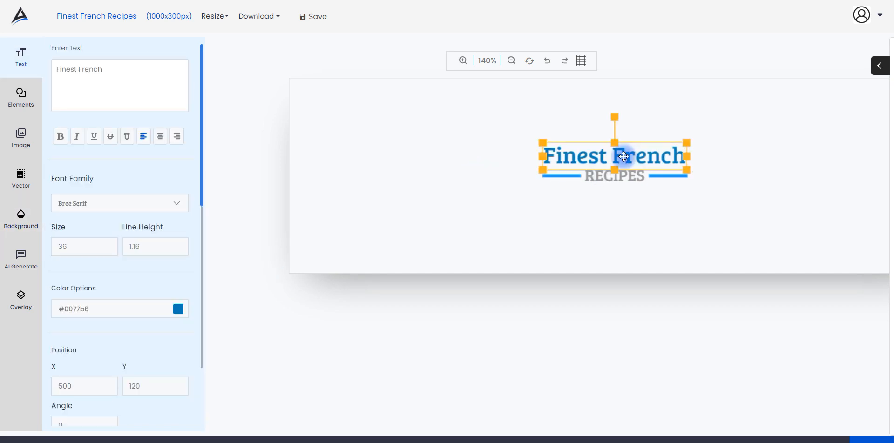
pyautogui.moveTo(497, 110); pyautogui.dragTo(713, 197)
pyautogui.moveTo(640, 177); pyautogui.dragTo(563, 177)
pyautogui.click(543, 188)
# - Set the colour of the "RECIPES" text to dark grey #444444
pyautogui.click(538, 177)
pyautogui.click(177, 310)
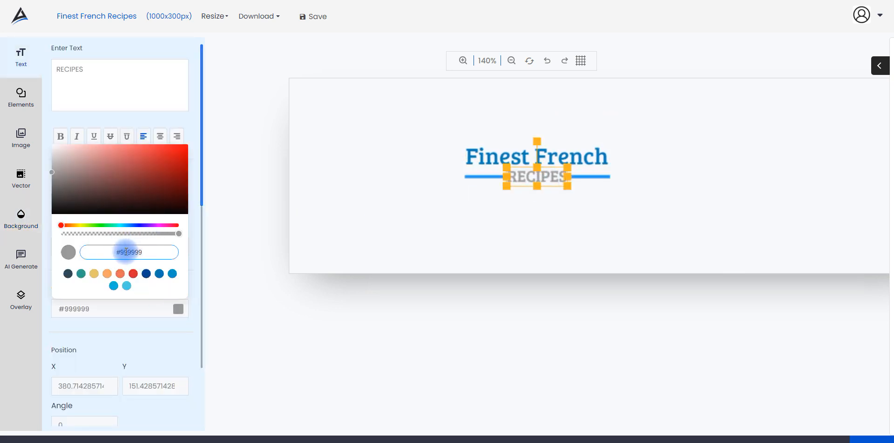
pyautogui.write('#444444')
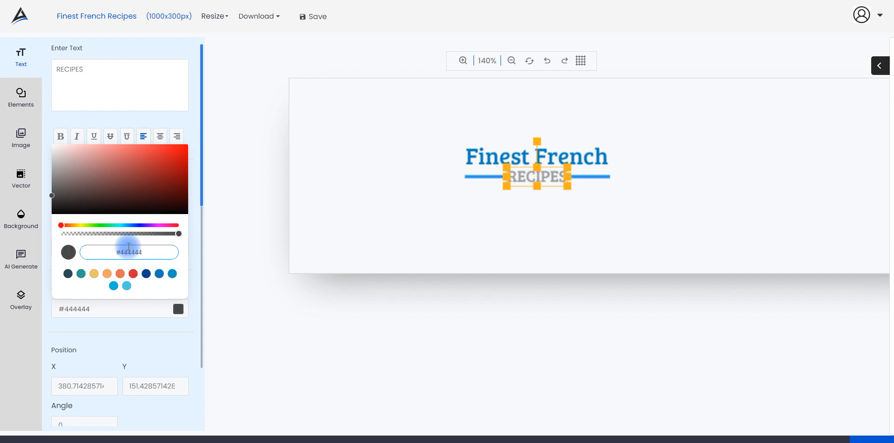
pyautogui.click(68, 252)
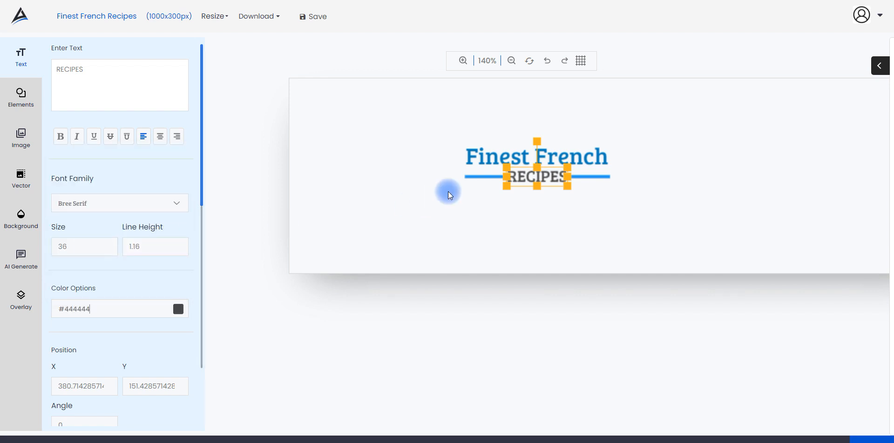
# - Recolour the two bars beside "RECIPES" to #0077b6, matching the "Finest French" text
pyautogui.click(482, 177)
pyautogui.click(177, 83)
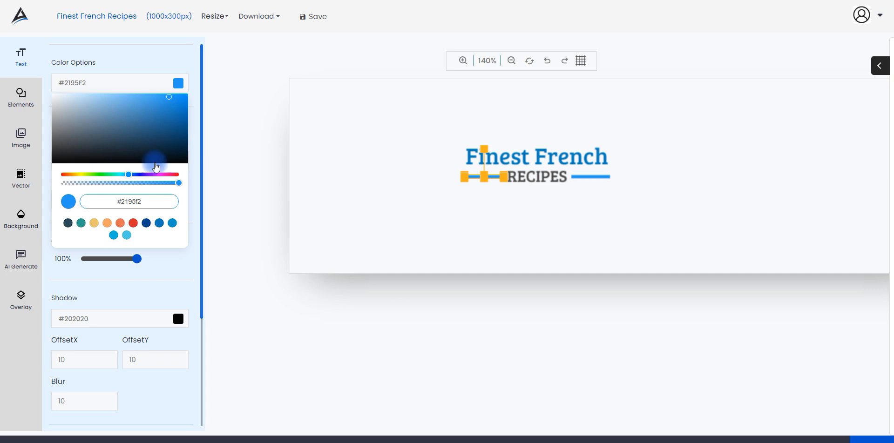
pyautogui.click(159, 223)
pyautogui.click(77, 203)
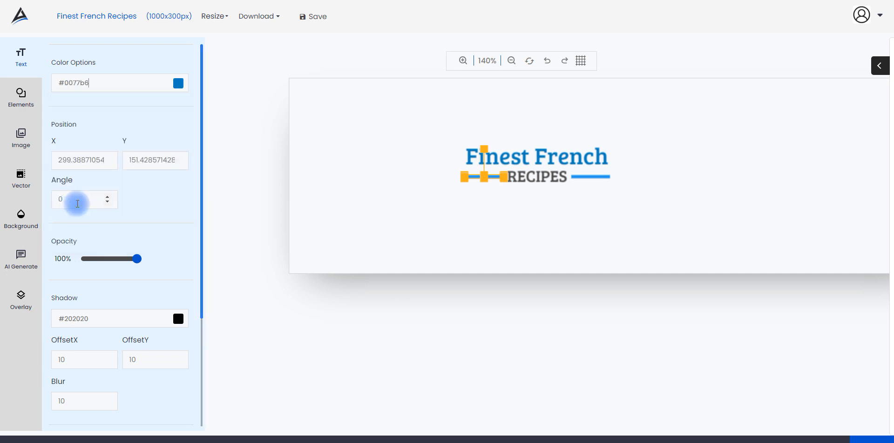
pyautogui.click(589, 176)
pyautogui.click(178, 83)
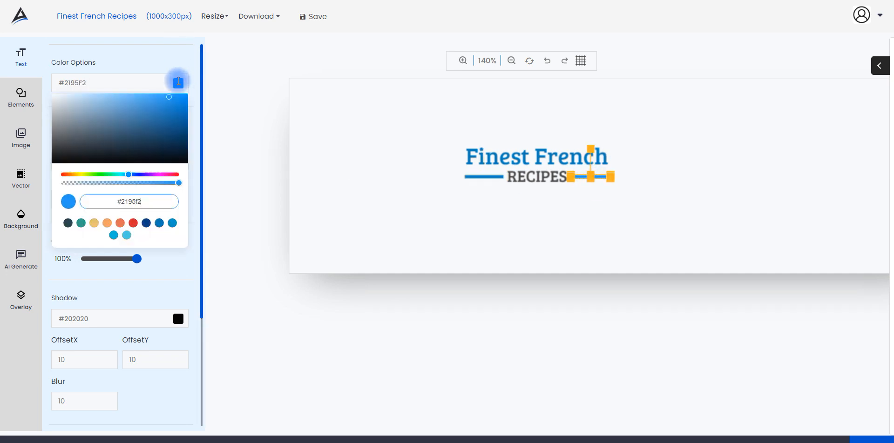
pyautogui.click(114, 236)
pyautogui.click(68, 202)
pyautogui.click(534, 214)
pyautogui.click(440, 131)
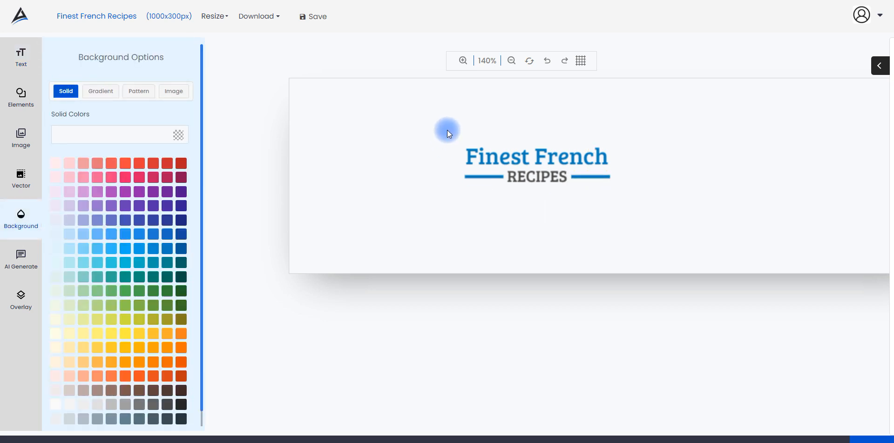
# - Select the whole logo, shrink it and place it in the left part of the canvas
pyautogui.moveTo(446, 132); pyautogui.dragTo(655, 198)
pyautogui.moveTo(605, 150); pyautogui.dragTo(463, 172)
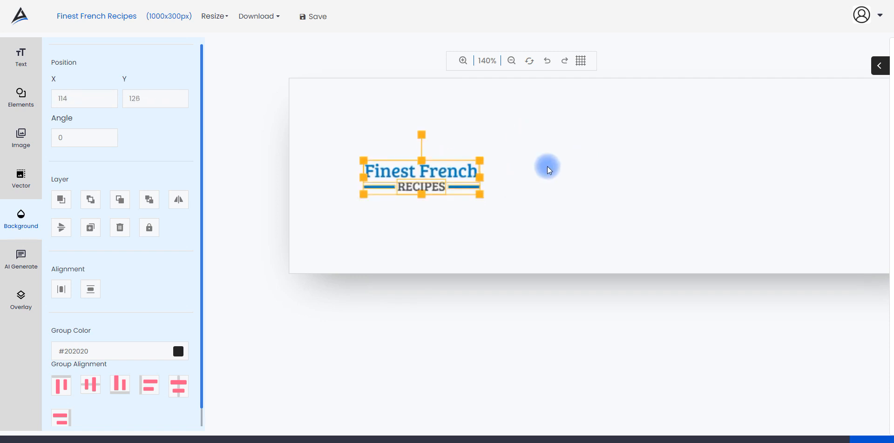
pyautogui.click(553, 135)
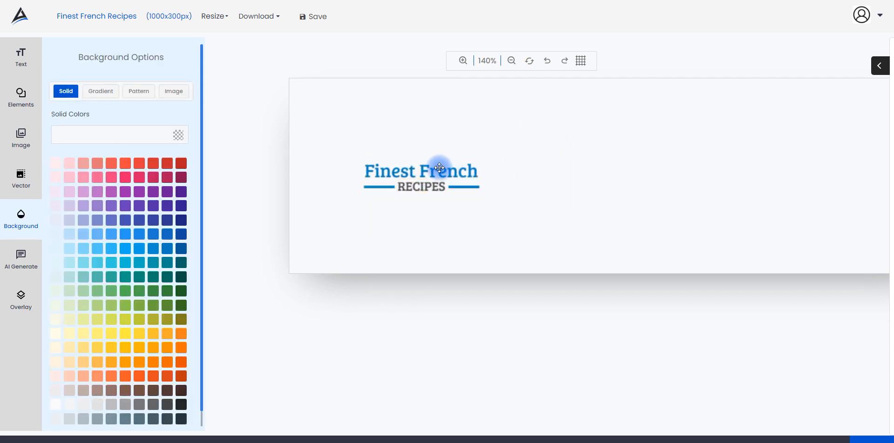
# - Duplicate the "Finest French" text and place the copy in the right part of the canvas, level with the original
pyautogui.click(439, 164)
pyautogui.scroll(-2, 120, 277)
pyautogui.scroll(-5, 119, 278)
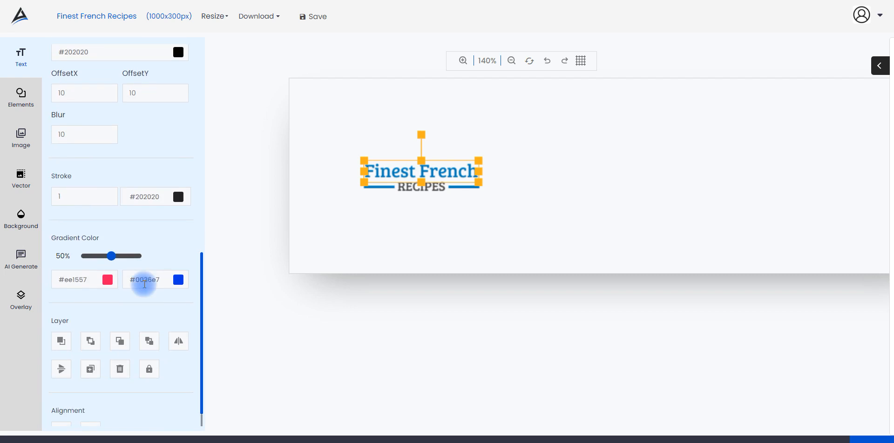
pyautogui.click(91, 345)
pyautogui.moveTo(419, 212); pyautogui.dragTo(672, 174)
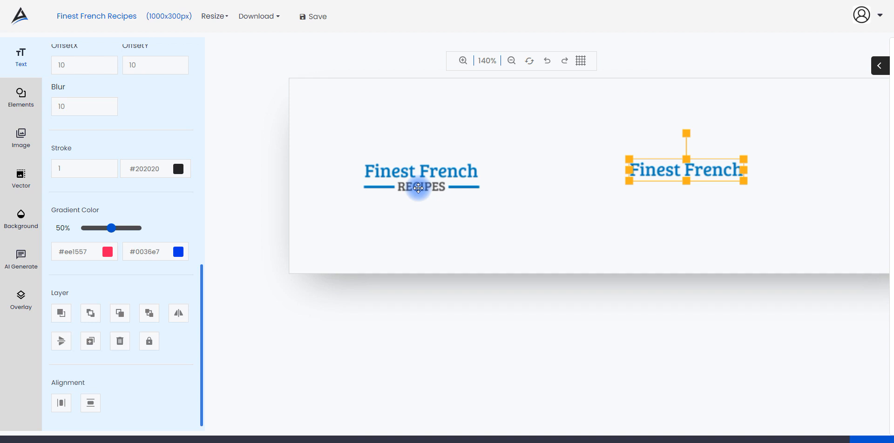
# - Duplicate the "RECIPES" text and place the copy centred beneath the copied "Finest French" text
pyautogui.click(419, 188)
pyautogui.click(91, 343)
pyautogui.moveTo(433, 224); pyautogui.dragTo(687, 191)
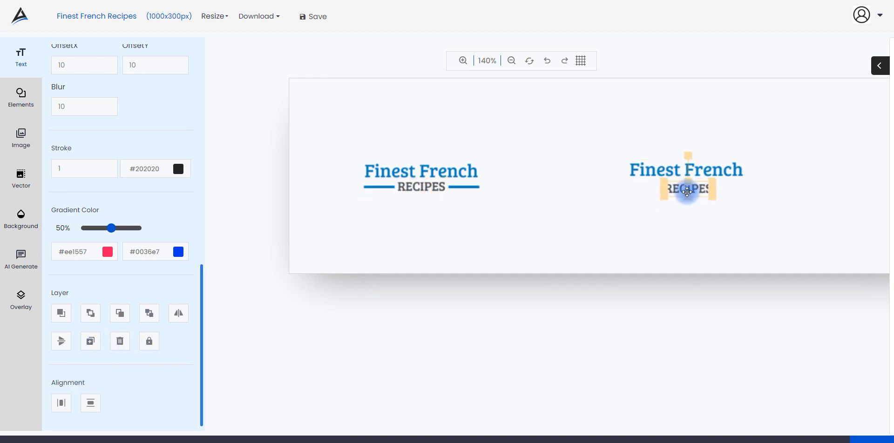
pyautogui.click(479, 205)
# - Duplicate the two blue bars together and place the copies on both sides of the copied "RECIPES" text
pyautogui.click(385, 188)
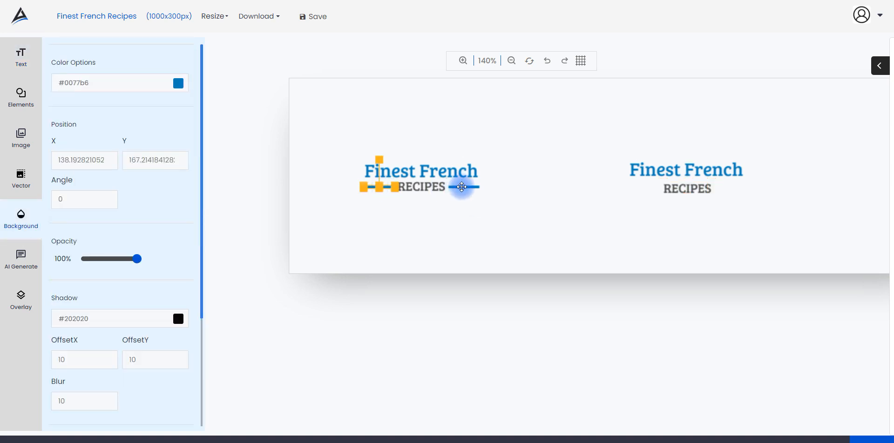
pyautogui.keyDown('shift'); pyautogui.click(462, 186); pyautogui.keyUp('shift')
pyautogui.click(87, 229)
pyautogui.moveTo(464, 198); pyautogui.dragTo(724, 189)
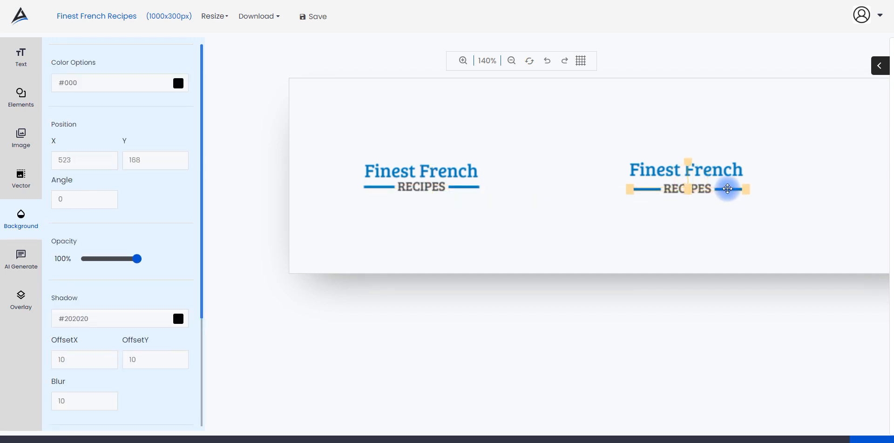
# - Nudge the copied "Finest French" text slightly down, closer to the copied "RECIPES" text
pyautogui.click(762, 149)
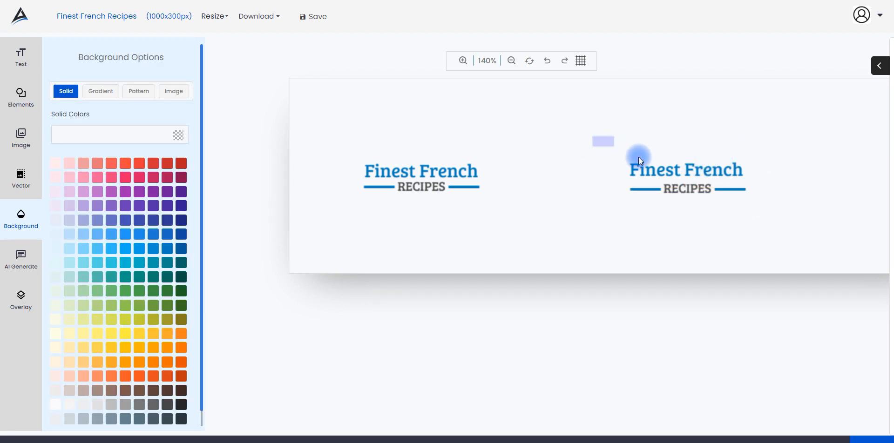
pyautogui.moveTo(640, 161); pyautogui.dragTo(764, 217)
pyautogui.click(737, 208)
pyautogui.click(692, 162)
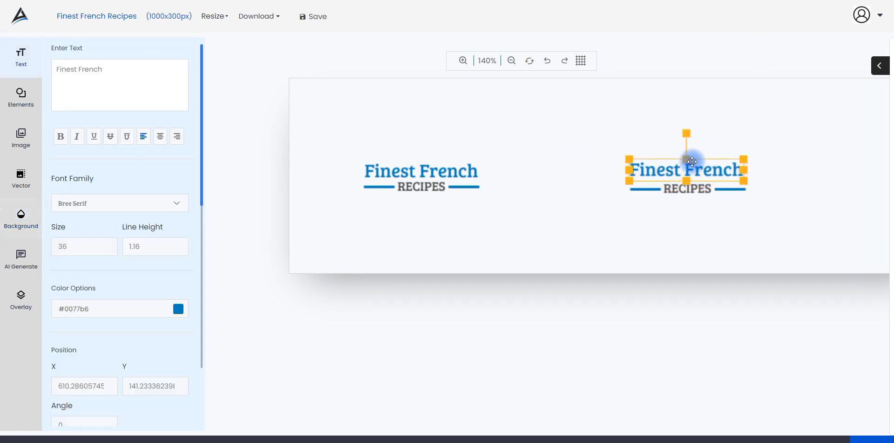
pyautogui.press('Down')
pyautogui.click(609, 144)
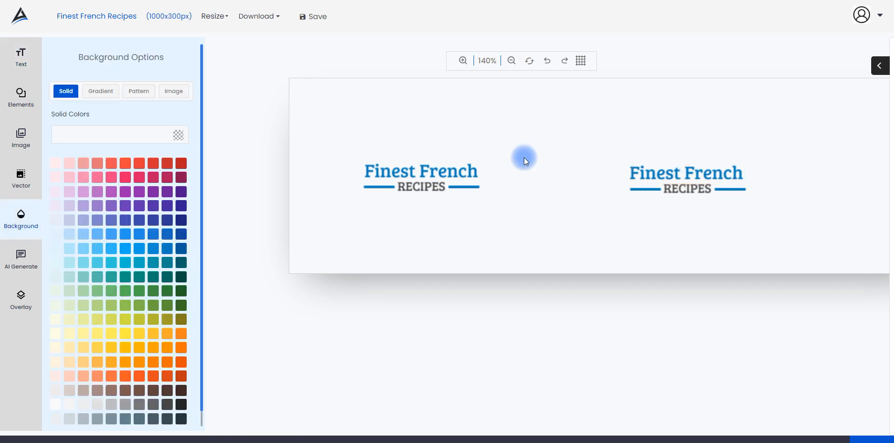
# - Insert the wine glass, baguette and cheese illustration from the Food elements
pyautogui.click(511, 61)
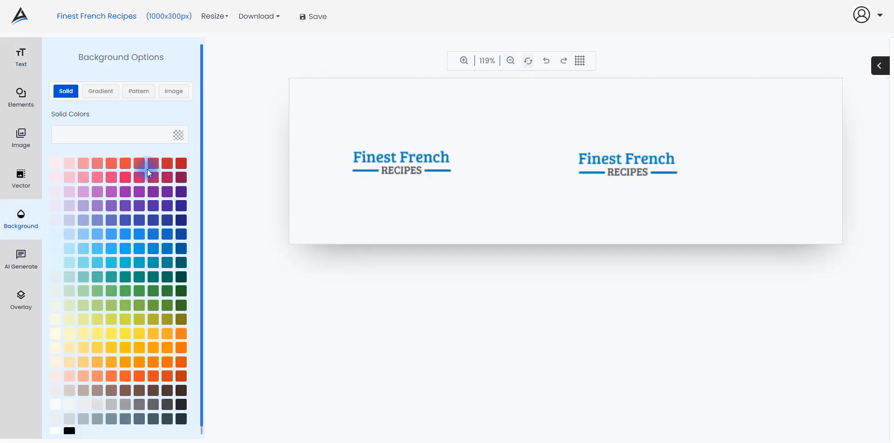
pyautogui.click(21, 96)
pyautogui.click(68, 99)
pyautogui.click(109, 351)
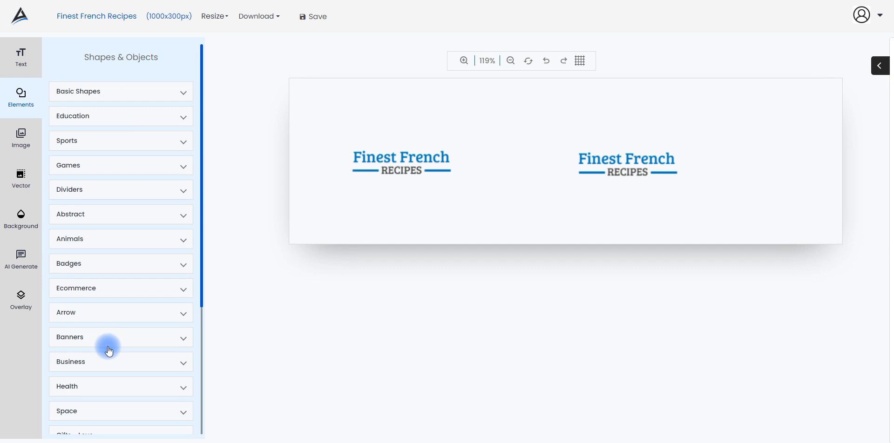
pyautogui.scroll(-4, 109, 351)
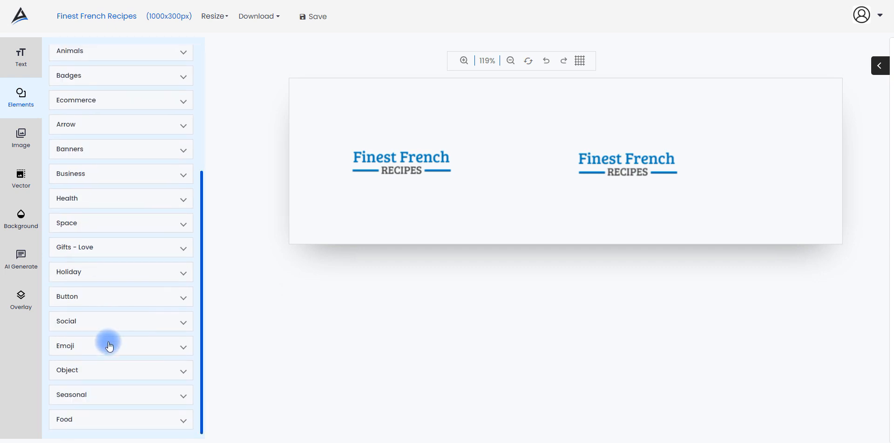
pyautogui.click(133, 413)
pyautogui.scroll(-6, 135, 345)
pyautogui.scroll(-1, 82, 254)
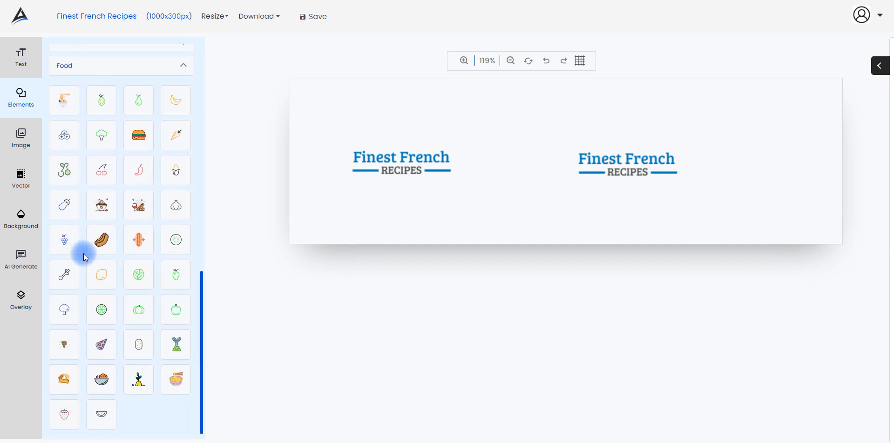
pyautogui.click(138, 205)
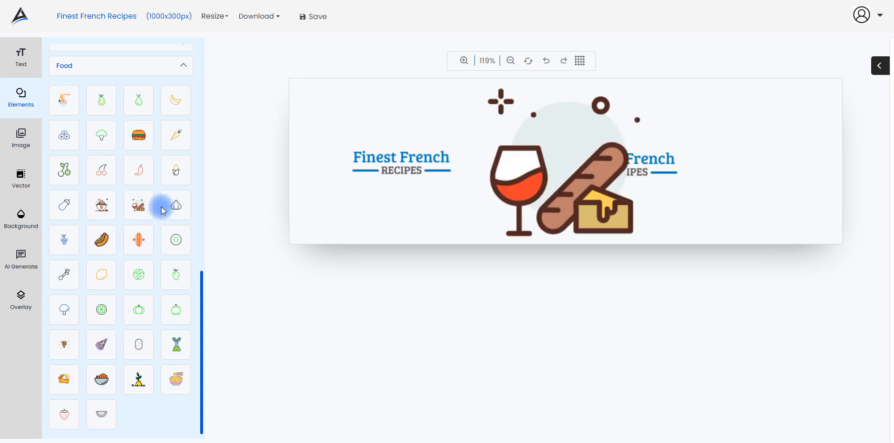
# - Shrink the food illustration, place it above the copied "Finest French" text and enlarge the whole second logo
pyautogui.click(497, 200)
pyautogui.moveTo(483, 243); pyautogui.dragTo(586, 140)
pyautogui.moveTo(703, 105); pyautogui.dragTo(573, 191)
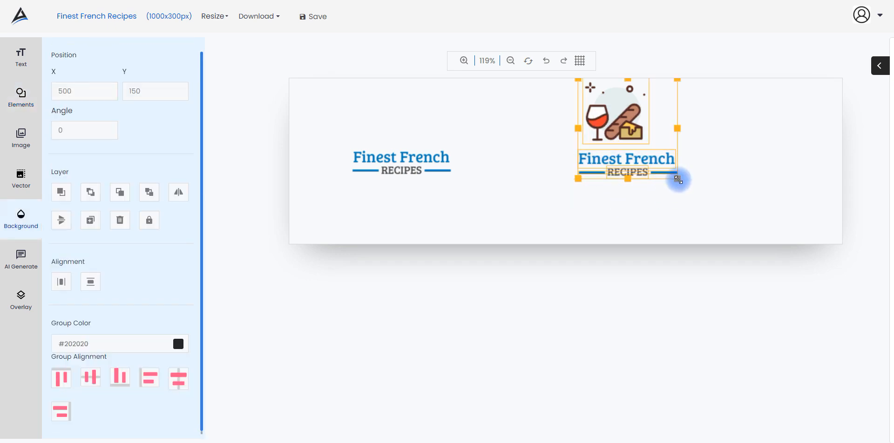
pyautogui.moveTo(678, 179); pyautogui.dragTo(726, 204)
pyautogui.click(754, 168)
# - Move the food illustration to the centre above the copied text and flip it horizontally
pyautogui.moveTo(633, 137); pyautogui.dragTo(646, 144)
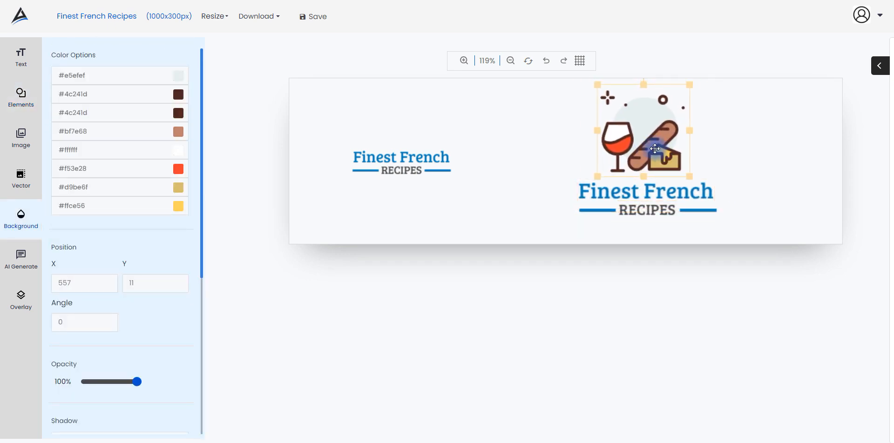
pyautogui.scroll(-5, 99, 351)
pyautogui.scroll(-2, 141, 353)
pyautogui.click(177, 319)
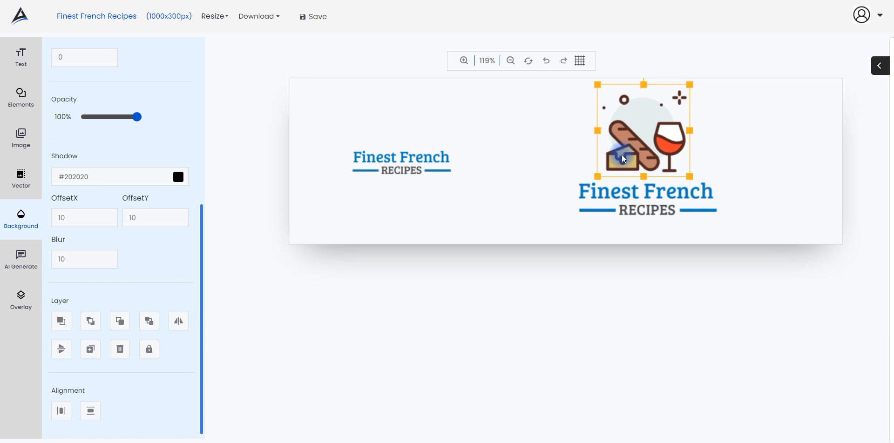
pyautogui.click(722, 134)
# - Recolour the copied "Finest French" text with the wine's red, #f53e28
pyautogui.click(657, 141)
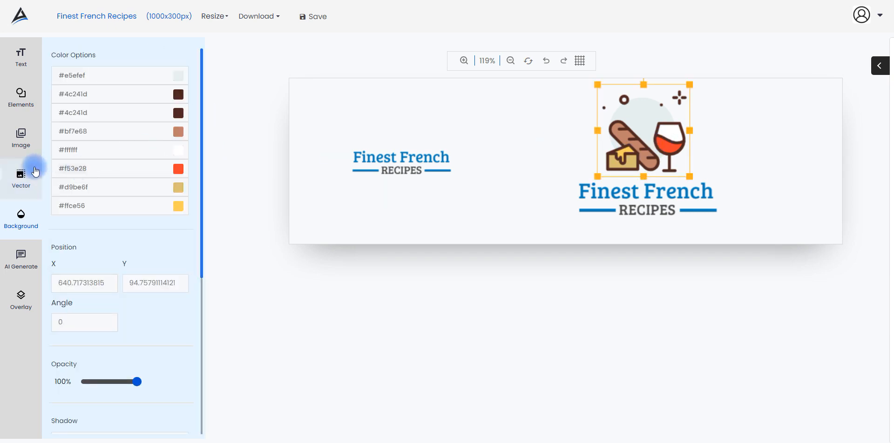
pyautogui.click(613, 193)
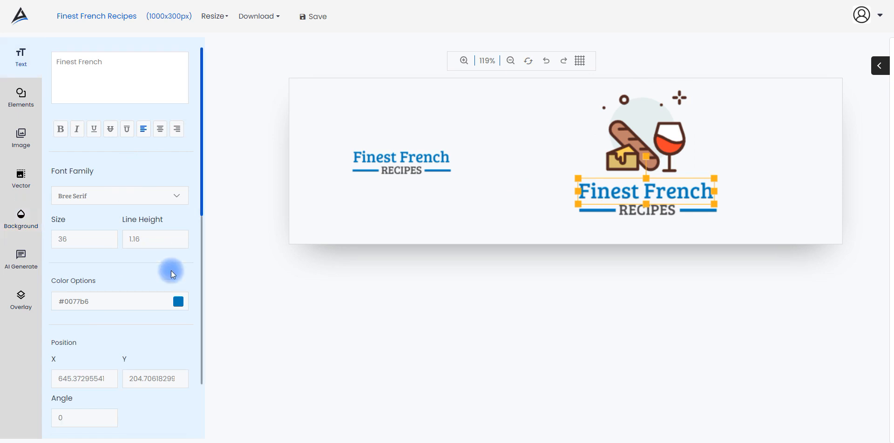
pyautogui.click(179, 300)
pyautogui.click(68, 243)
pyautogui.click(69, 244)
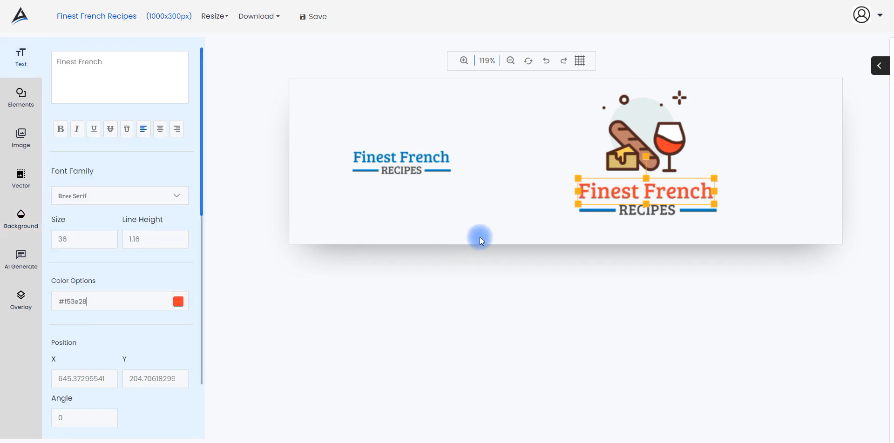
pyautogui.click(622, 230)
# - Recolour the two bars beside the copied "RECIPES" text to #f53e28
pyautogui.click(606, 211)
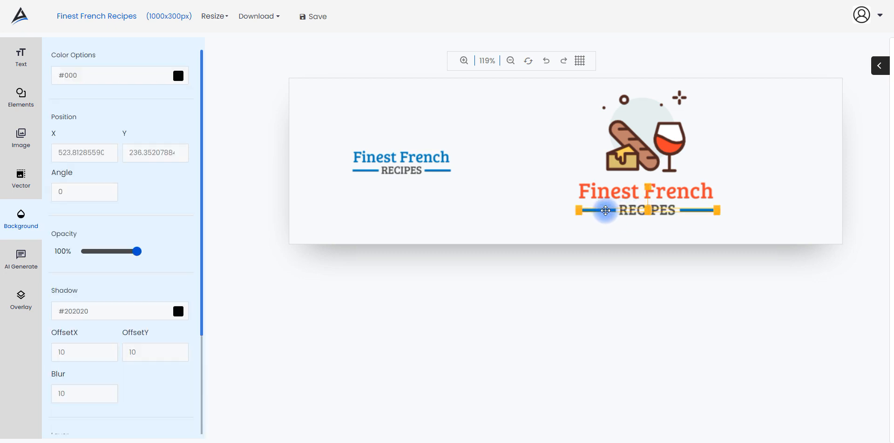
pyautogui.click(178, 76)
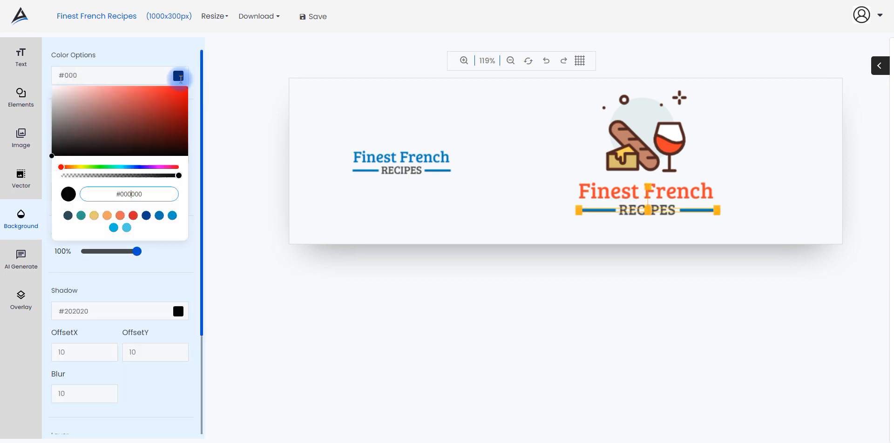
pyautogui.press('Return')
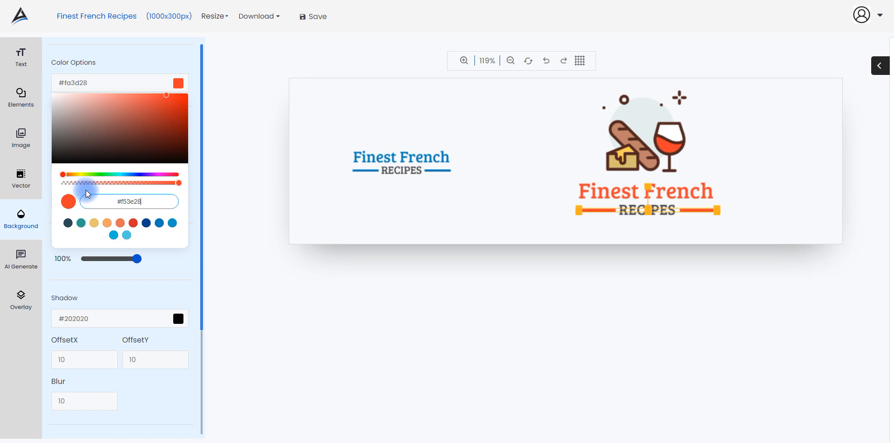
pyautogui.click(69, 198)
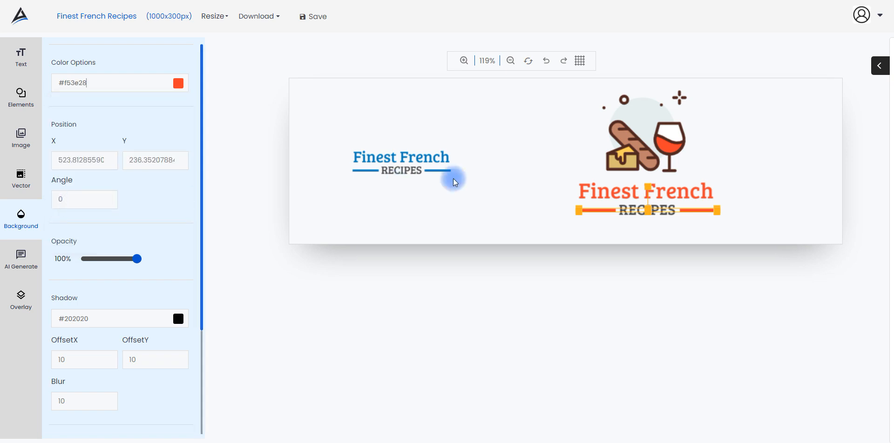
pyautogui.click(589, 222)
# - Try the baguette's light brown, #bf7e68, on the copied "RECIPES" text
pyautogui.click(640, 215)
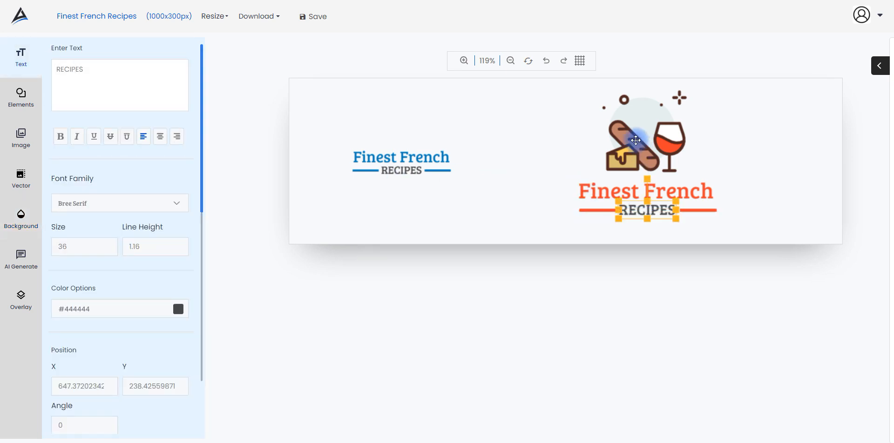
pyautogui.click(607, 143)
pyautogui.click(52, 138)
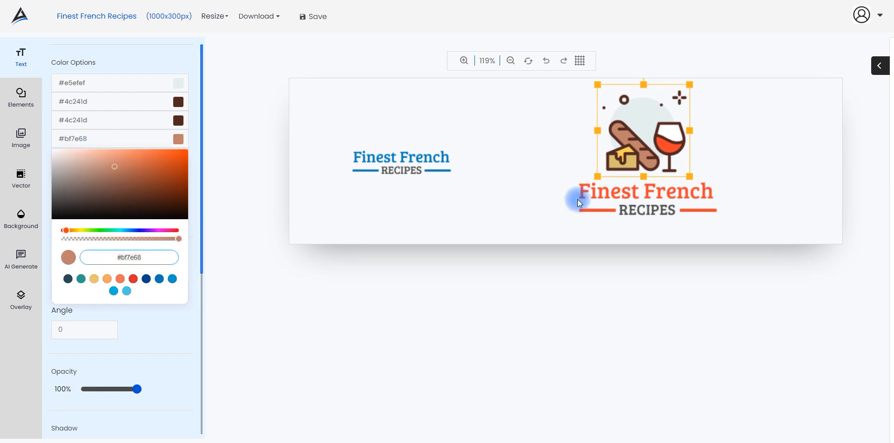
pyautogui.click(643, 208)
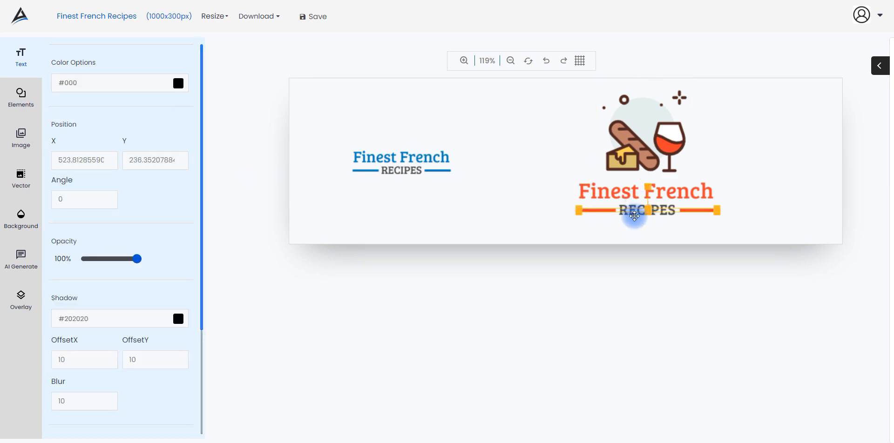
pyautogui.click(636, 210)
pyautogui.click(177, 310)
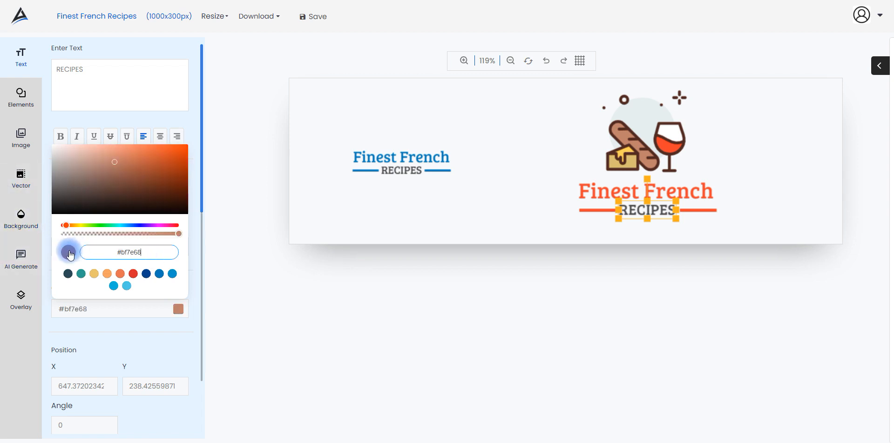
pyautogui.click(537, 163)
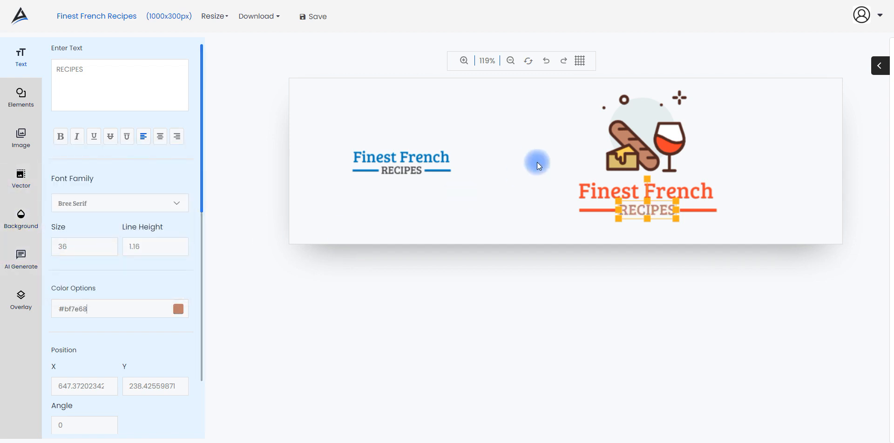
# - Set the copied "RECIPES" text to the illustration's dark brown outline colour, #4c241d
pyautogui.click(665, 157)
pyautogui.moveTo(115, 101); pyautogui.dragTo(63, 101)
pyautogui.click(643, 208)
pyautogui.click(68, 307)
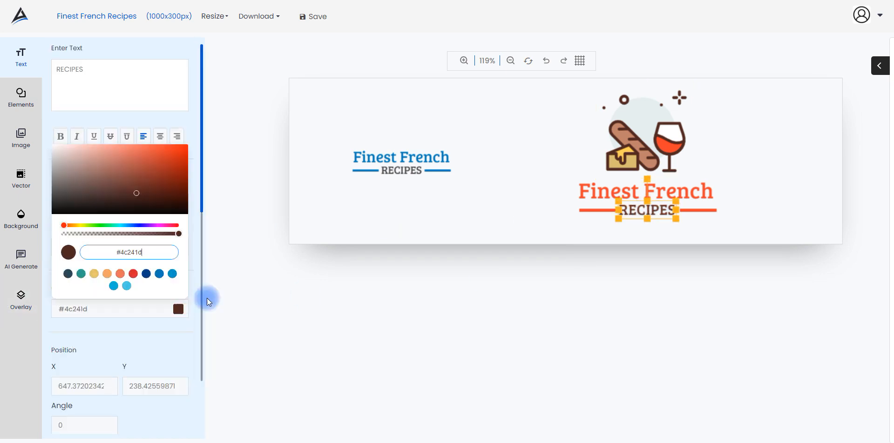
pyautogui.click(495, 177)
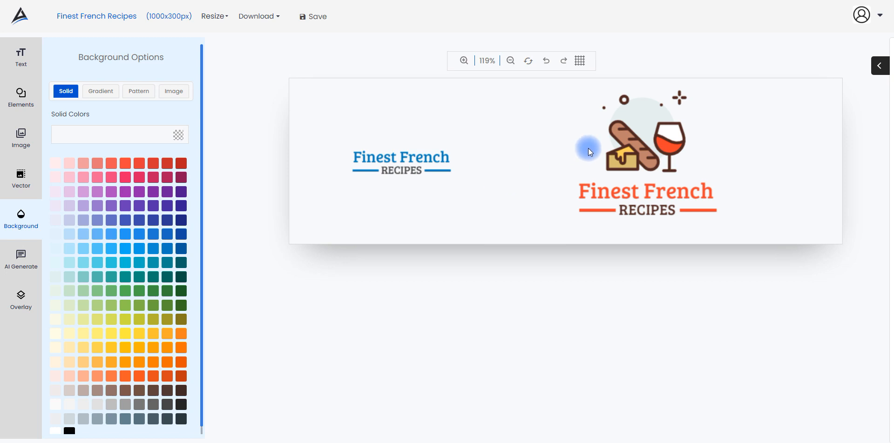
# - Make the pale circle behind the food illustration semi-transparent by setting its colour to #e5efef89
pyautogui.click(626, 125)
pyautogui.click(177, 83)
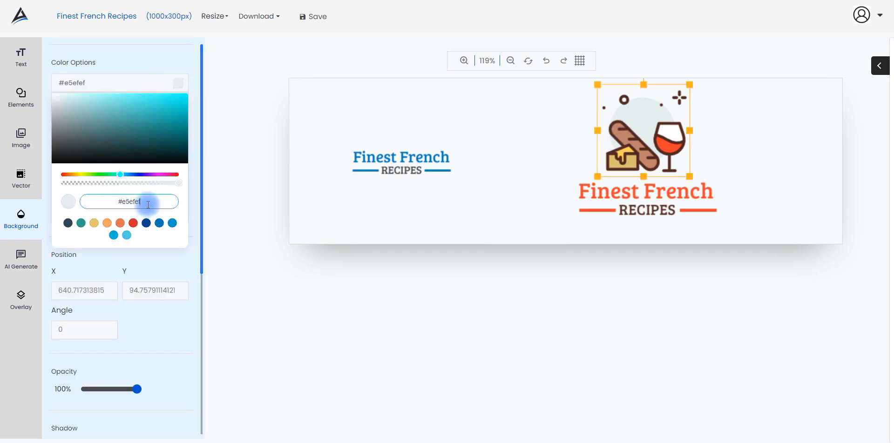
pyautogui.click(128, 183)
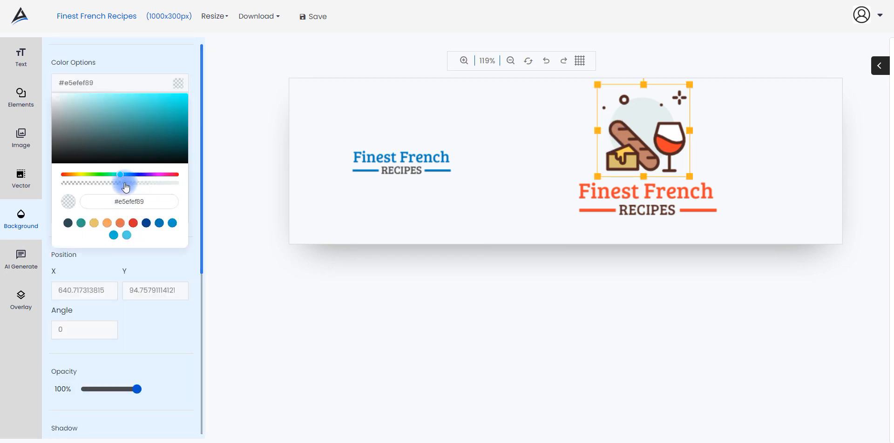
pyautogui.click(71, 203)
pyautogui.click(482, 186)
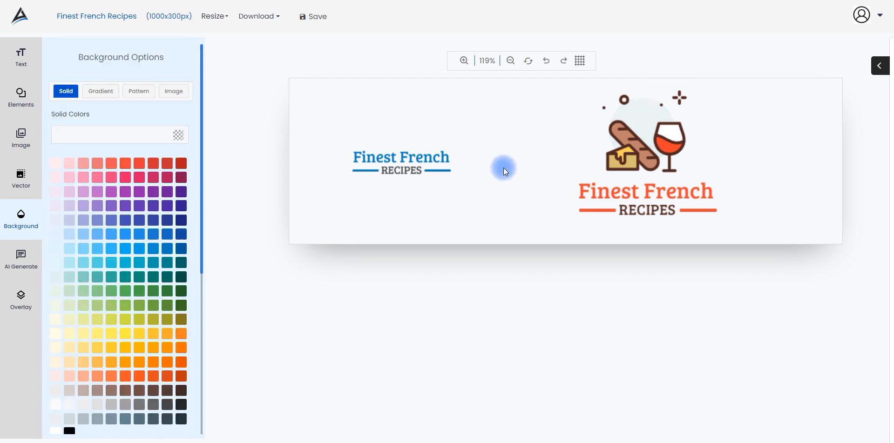
# - Select the whole second logo with its illustration and shrink it to fit within the canvas with more margin
pyautogui.moveTo(572, 93); pyautogui.dragTo(691, 194)
pyautogui.moveTo(659, 156); pyautogui.dragTo(659, 175)
pyautogui.click(749, 162)
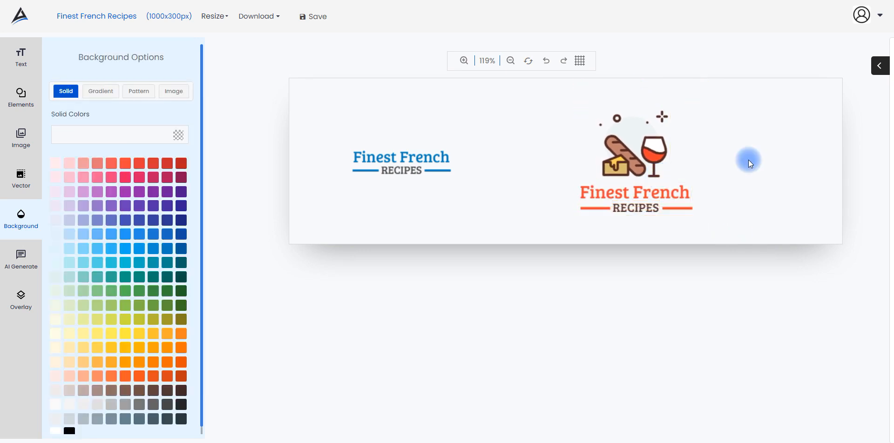
pyautogui.moveTo(588, 121); pyautogui.dragTo(714, 216)
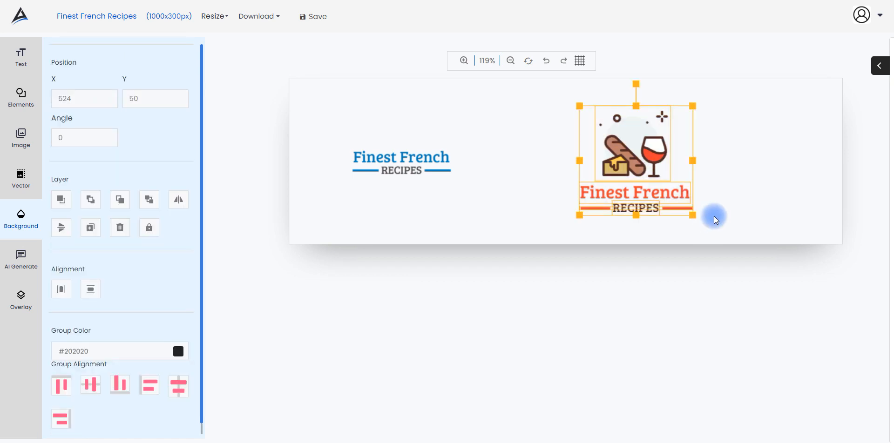
# - Add an overlay over the second logo, stretch it to the full canvas height and send it behind the logo
pyautogui.click(20, 297)
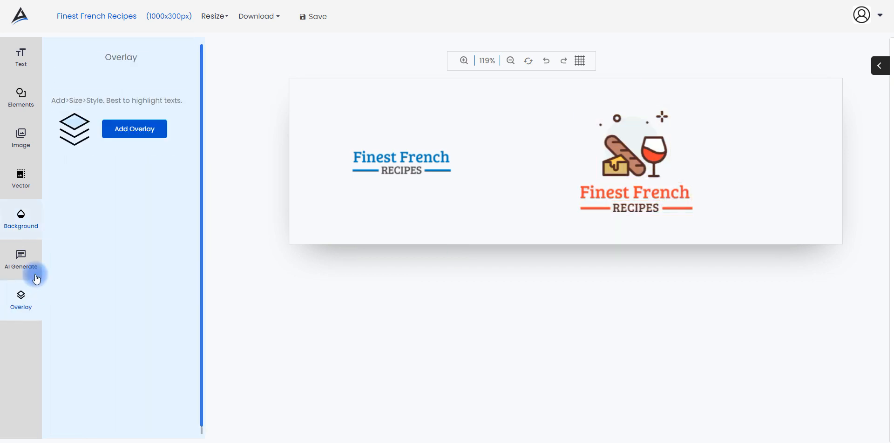
pyautogui.click(131, 133)
pyautogui.click(539, 148)
pyautogui.moveTo(539, 148); pyautogui.dragTo(616, 148)
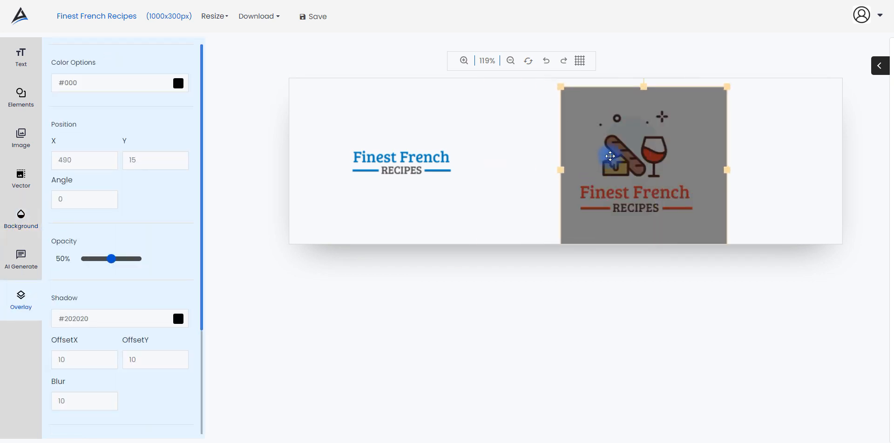
pyautogui.moveTo(643, 85); pyautogui.dragTo(638, 56)
pyautogui.moveTo(685, 106); pyautogui.dragTo(691, 112)
pyautogui.scroll(-3, 138, 334)
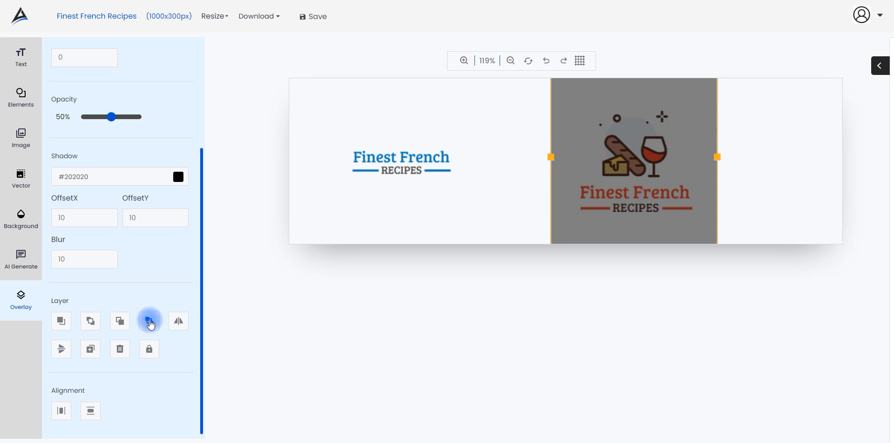
pyautogui.click(150, 321)
# - Set the overlay's colour to #ffffff and its opacity to 62%
pyautogui.scroll(3, 187, 160)
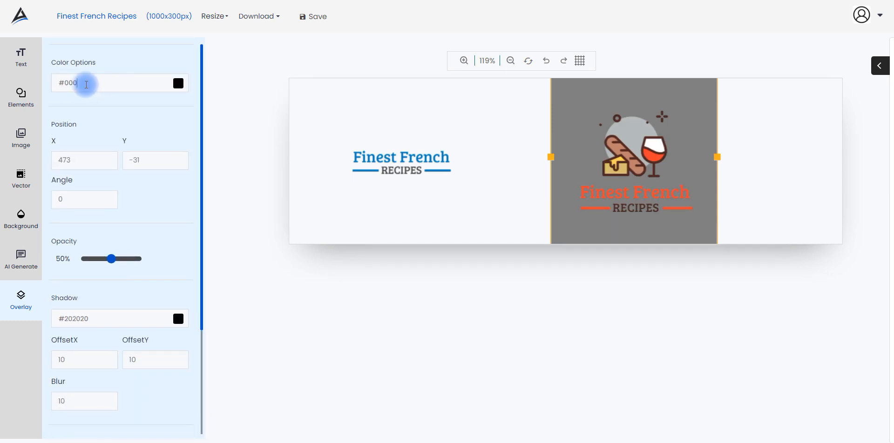
pyautogui.click(66, 82)
pyautogui.moveTo(57, 136); pyautogui.dragTo(45, 85)
pyautogui.click(70, 203)
pyautogui.moveTo(115, 262); pyautogui.dragTo(119, 263)
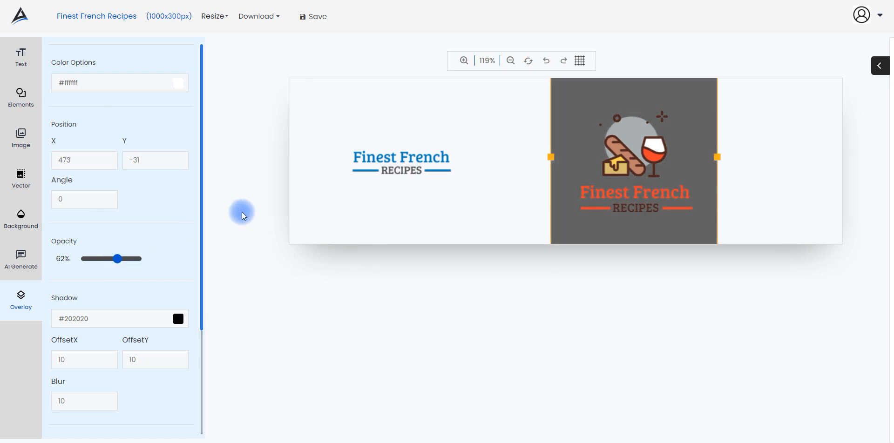
# - Apply white as the fill colour of the overlay behind the second logo and deselect it
pyautogui.click(185, 83)
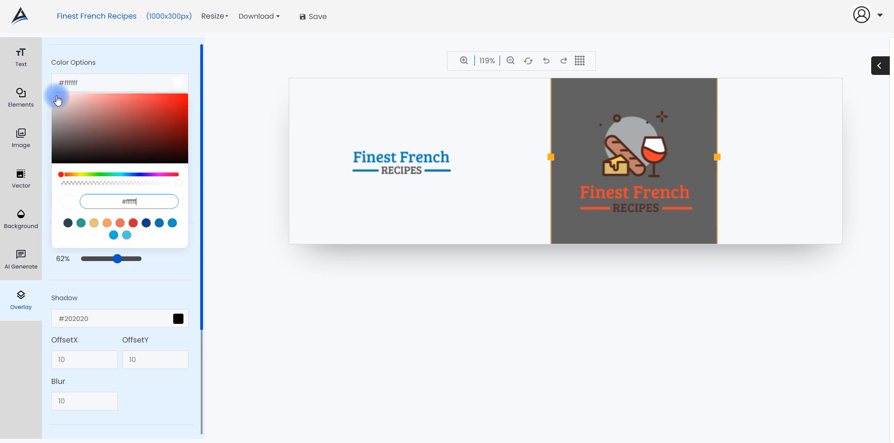
pyautogui.click(52, 95)
pyautogui.click(524, 132)
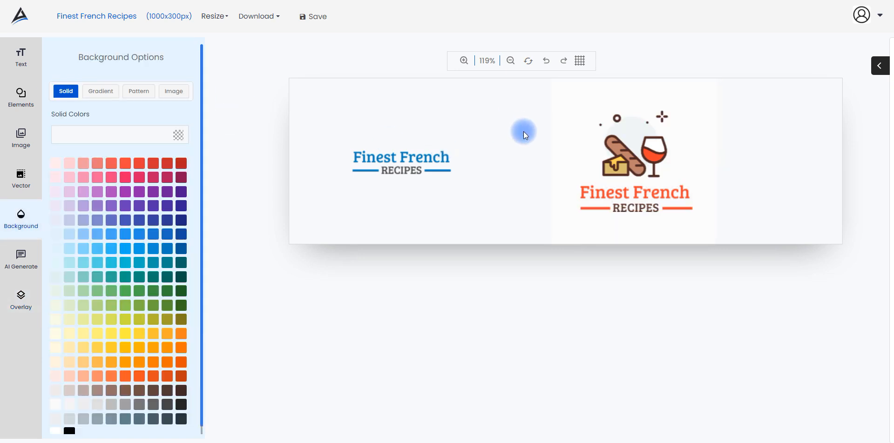
# - Set the canvas background to the pattern photo of a cook's hands plating food on a tray
pyautogui.click(139, 90)
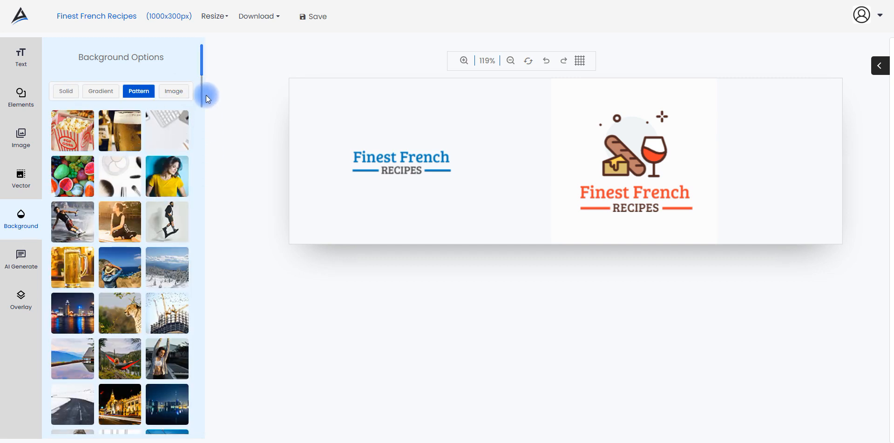
pyautogui.moveTo(202, 68); pyautogui.dragTo(217, 256)
pyautogui.click(120, 325)
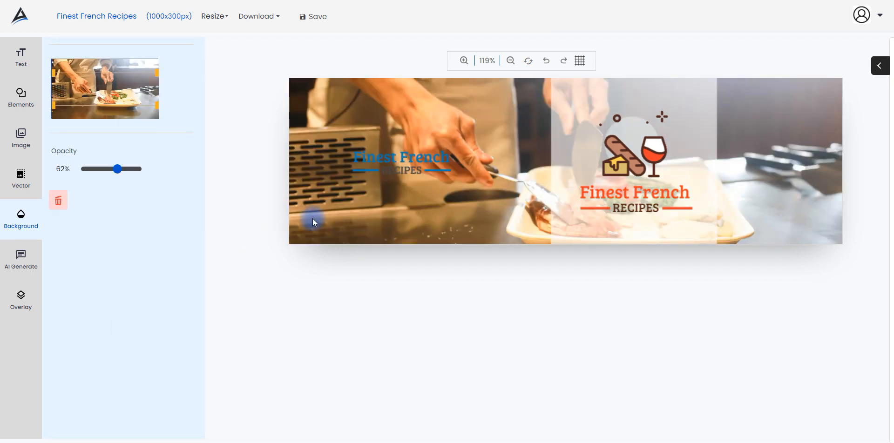
# - Select the whole blue first logo, enlarge it slightly and move it to the lower-left corner of the canvas
pyautogui.click(408, 154)
pyautogui.click(399, 171)
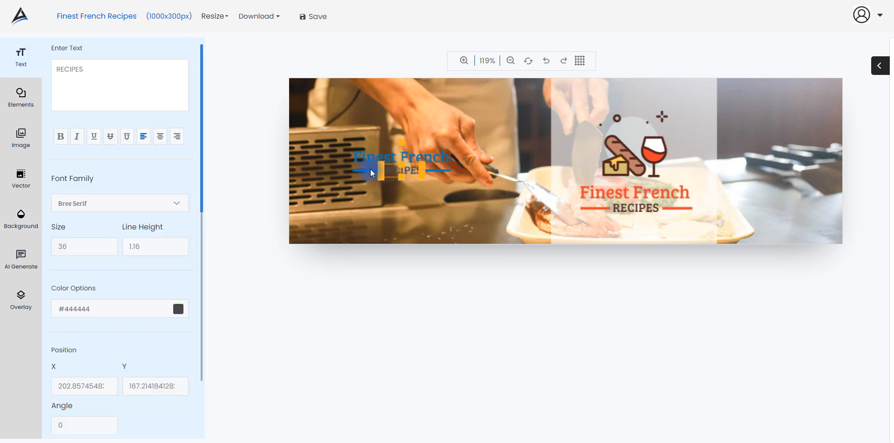
pyautogui.keyDown('shift'); pyautogui.click(374, 157); pyautogui.keyUp('shift')
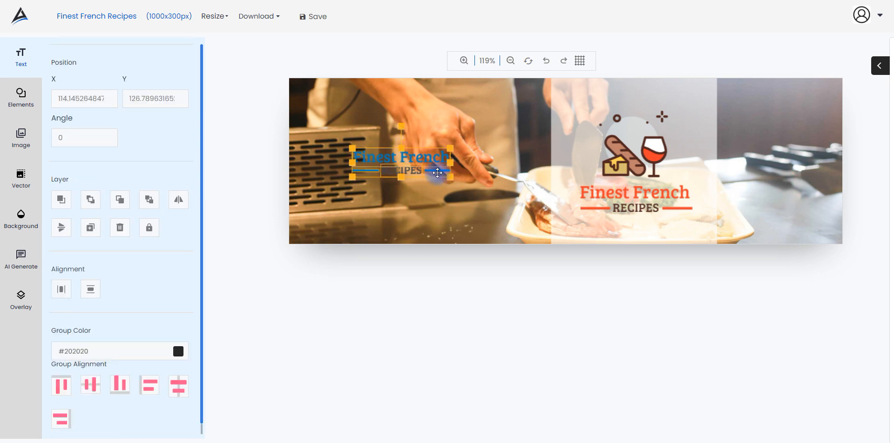
pyautogui.moveTo(450, 179); pyautogui.dragTo(466, 184)
pyautogui.moveTo(423, 157); pyautogui.dragTo(382, 214)
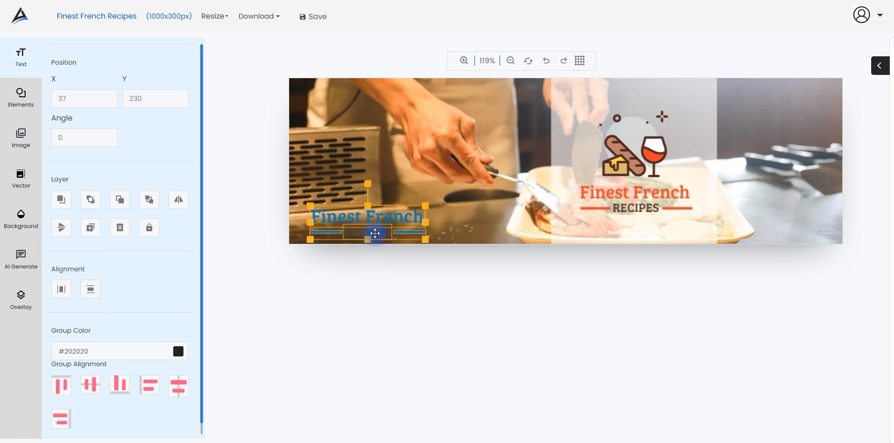
# - Recolour the word RECIPES in the blue logo to light grey #a7a7a7
pyautogui.click(384, 173)
pyautogui.click(368, 231)
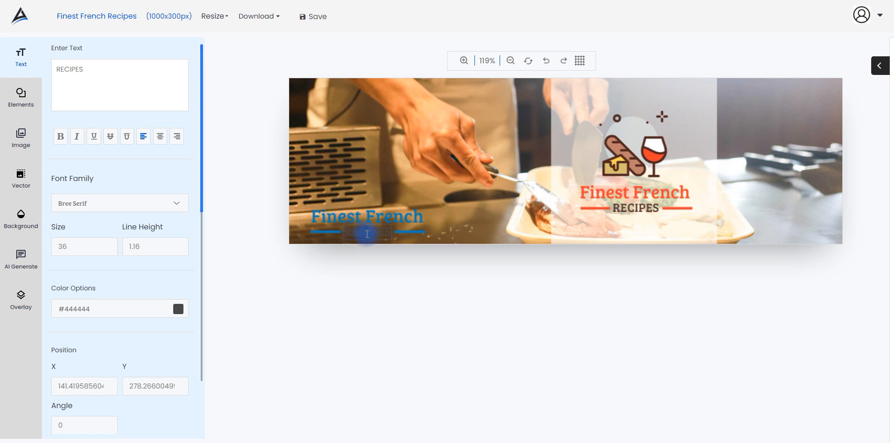
pyautogui.scroll(-1, 158, 165)
pyautogui.scroll(1, 157, 165)
pyautogui.click(179, 309)
pyautogui.click(52, 173)
pyautogui.click(68, 251)
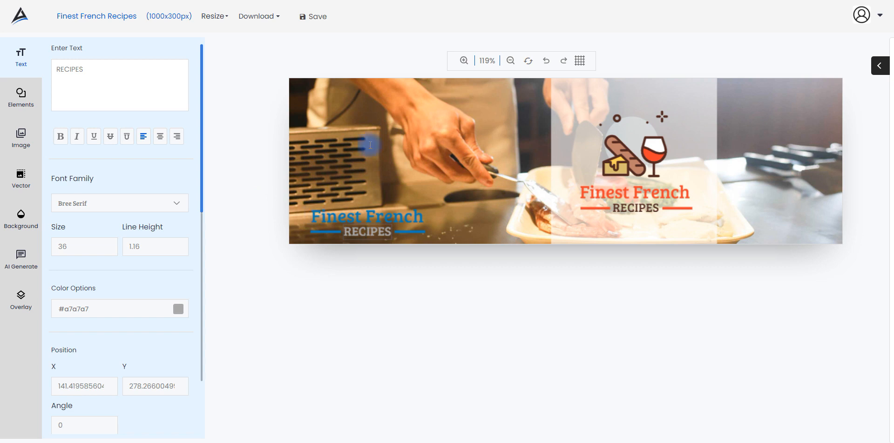
# - Save the design and download it as a JPG image
pyautogui.click(313, 16)
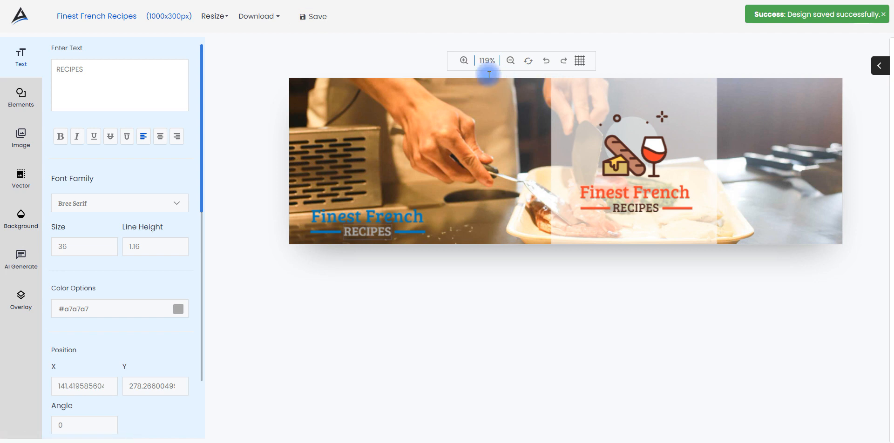
pyautogui.click(268, 17)
pyautogui.click(297, 61)
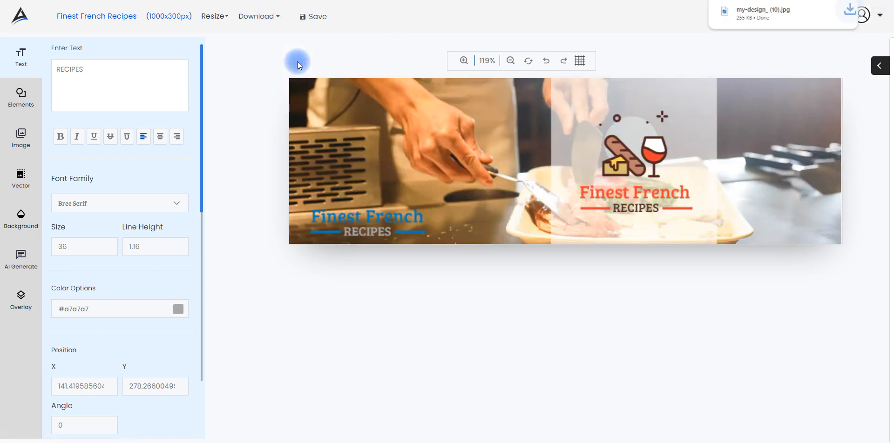
# - Open the downloaded JPG to check the finished banner, and close the viewer
pyautogui.click(843, 12)
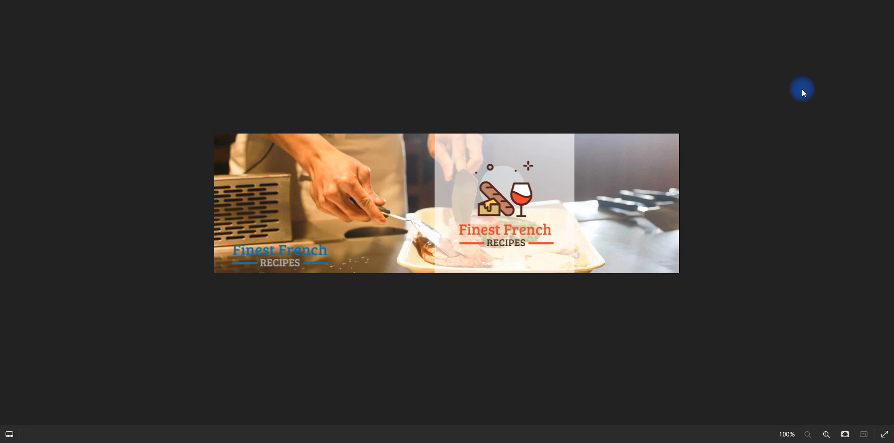
pyautogui.hotkey('alt', 'F4')
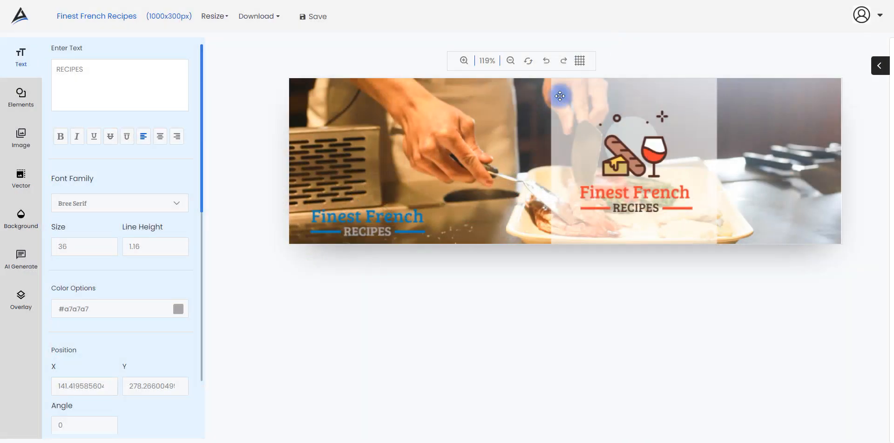
# - Start a new design from the dashboard in the Logos project and name it Cake Baker Recipes
pyautogui.click(22, 21)
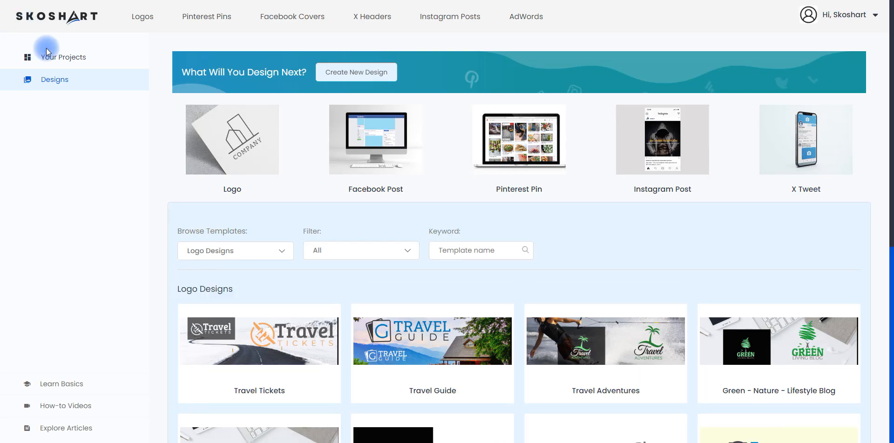
pyautogui.click(363, 74)
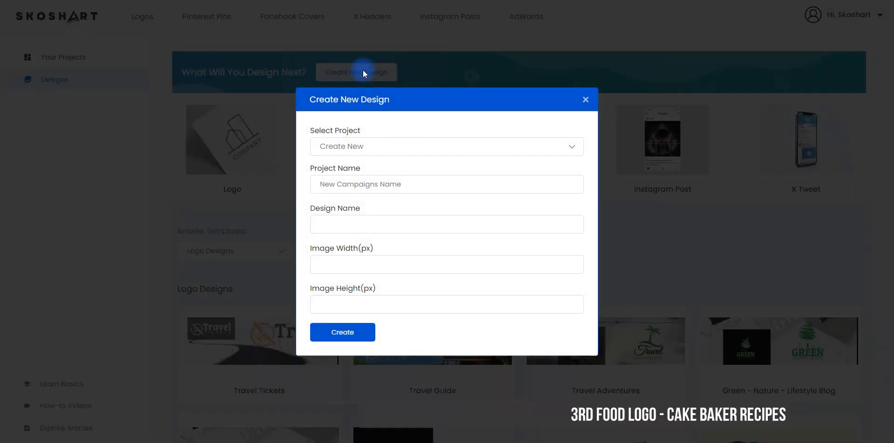
pyautogui.click(360, 148)
pyautogui.click(342, 223)
pyautogui.click(356, 204)
pyautogui.write('Cake baker')
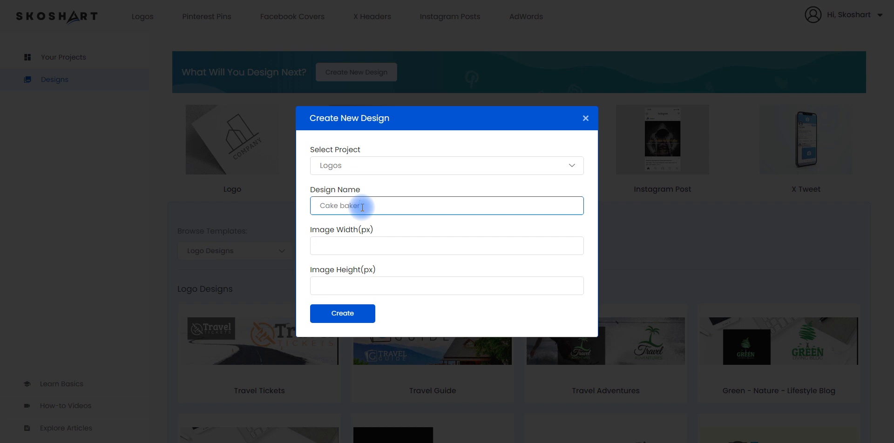
pyautogui.click(344, 204)
pyautogui.press('BackSpace')
pyautogui.write('B')
pyautogui.click(387, 207)
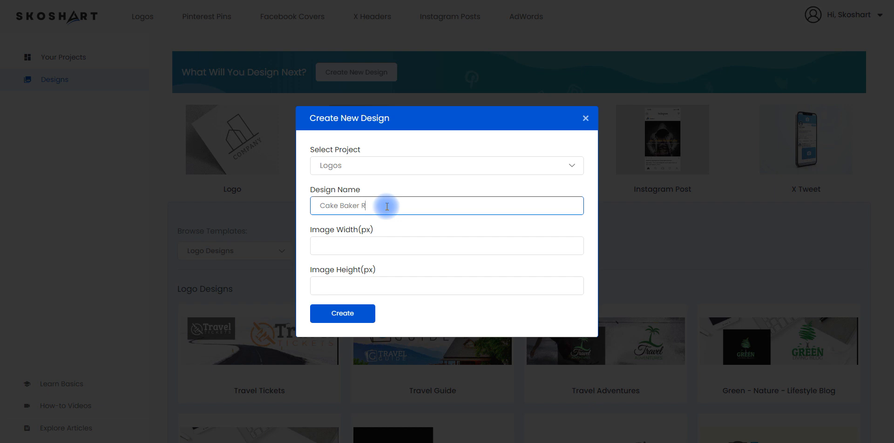
# - Set the new design's width to 1000 px and height to 300 px and create it
pyautogui.click(358, 252)
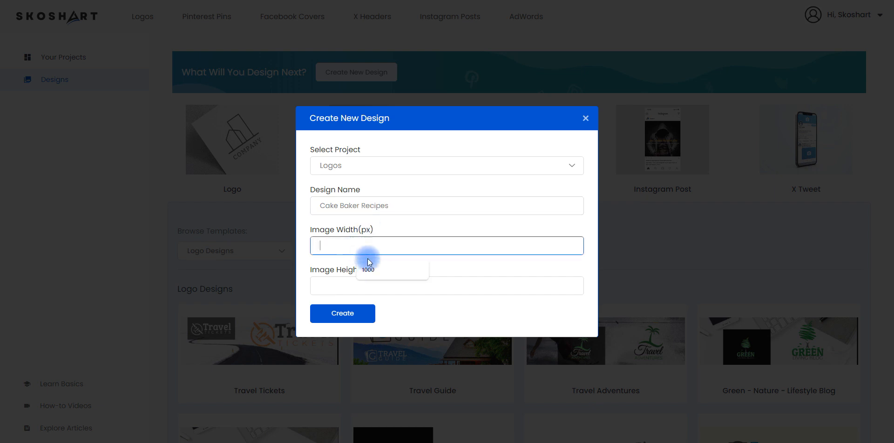
pyautogui.click(366, 269)
pyautogui.click(357, 283)
pyautogui.click(362, 309)
pyautogui.click(347, 313)
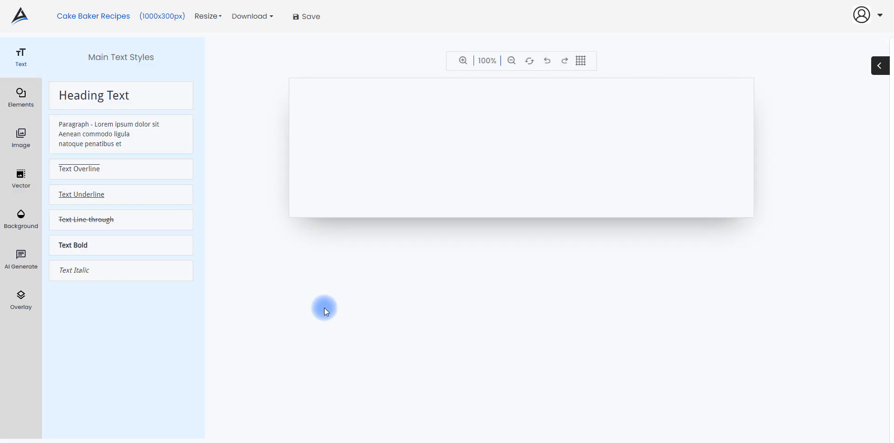
# - Add a heading reading "Cake Baker" to the canvas and enlarge it slightly
pyautogui.click(136, 92)
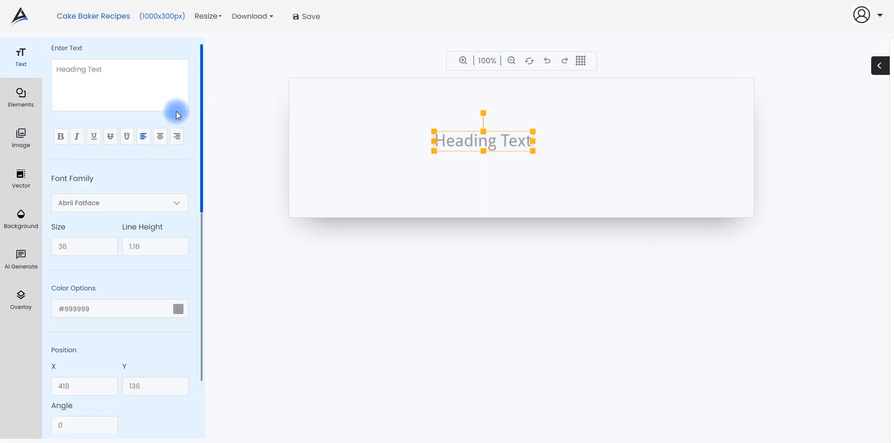
pyautogui.moveTo(160, 68); pyautogui.dragTo(42, 74)
pyautogui.write('Cake Bac')
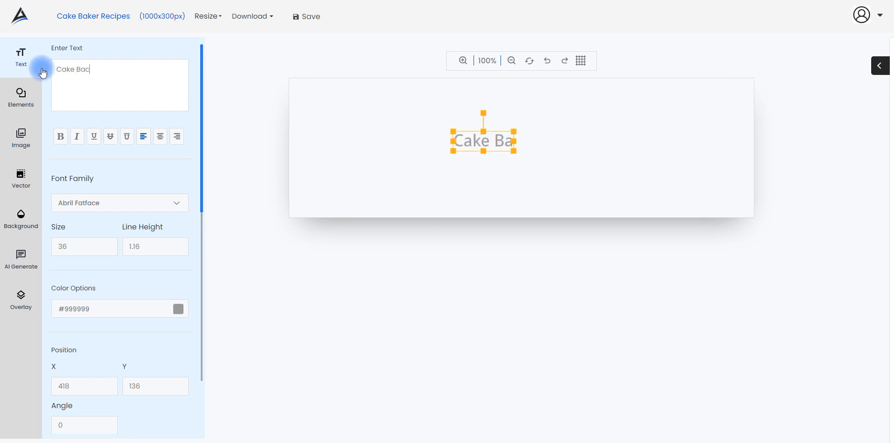
pyautogui.write('e')
pyautogui.press('BackSpace')
pyautogui.press('BackSpace')
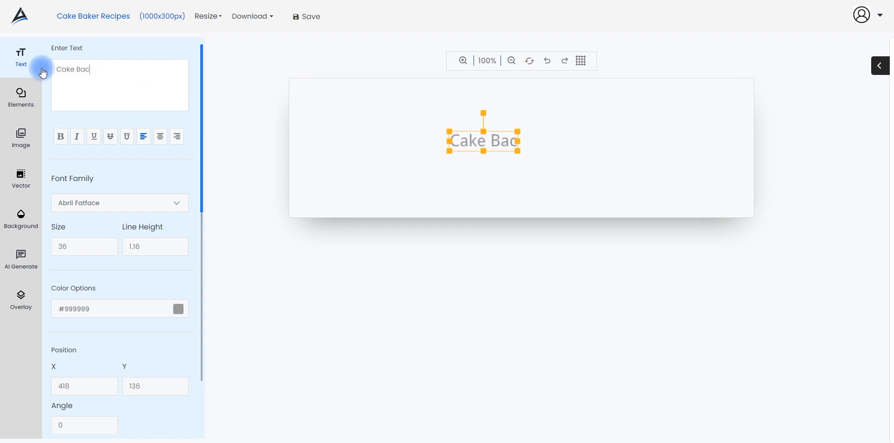
pyautogui.write('k')
pyautogui.press('BackSpace')
pyautogui.write('ker')
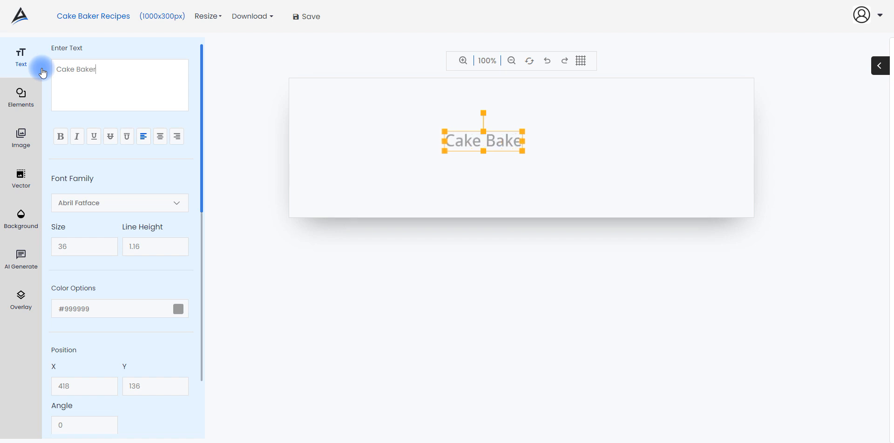
pyautogui.moveTo(525, 152)
pyautogui.mouseDown()
pyautogui.moveTo(546, 164)
pyautogui.moveTo(522, 147)
pyautogui.mouseUp()
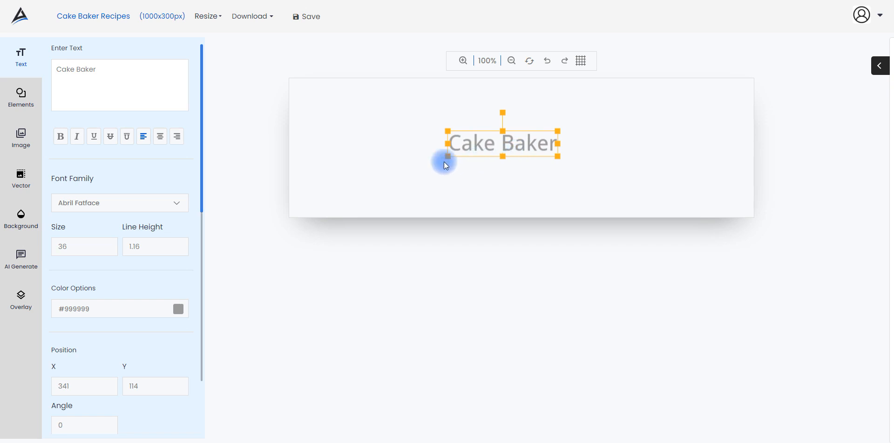
# - Add a second heading reading "recipes" and place it centred just below the Cake Baker text
pyautogui.click(20, 62)
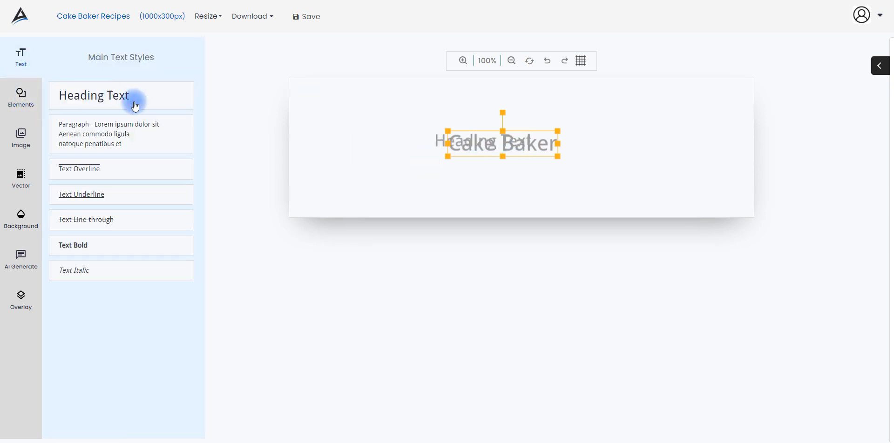
pyautogui.moveTo(444, 144); pyautogui.dragTo(455, 180)
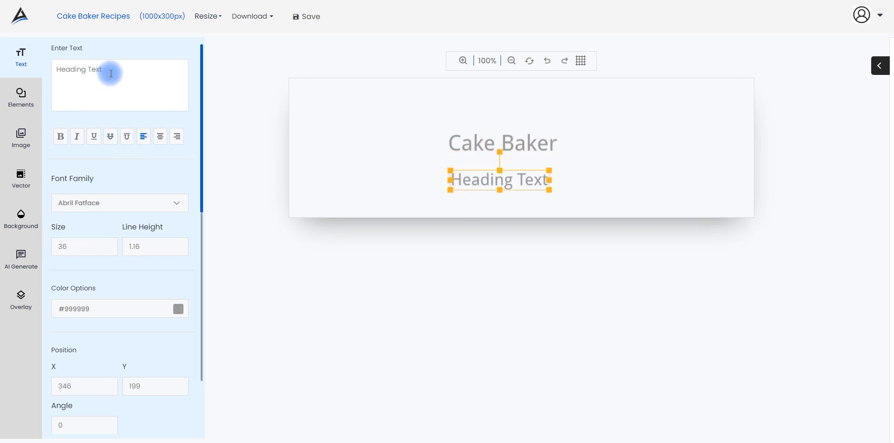
pyautogui.write('ecipes')
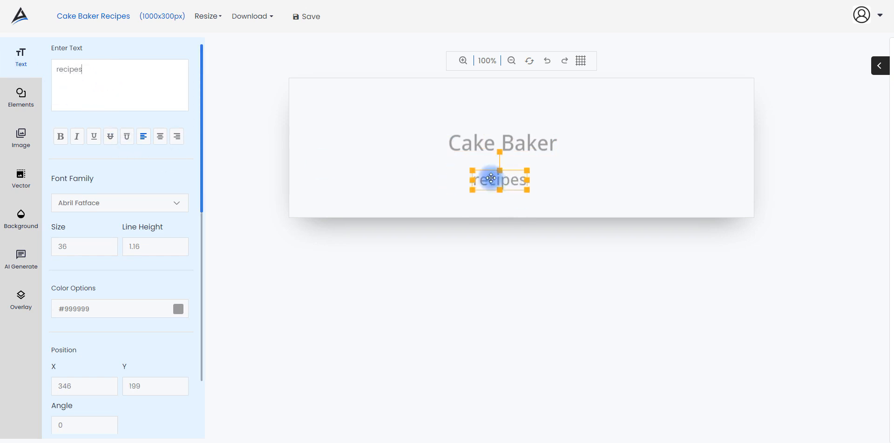
pyautogui.moveTo(495, 177); pyautogui.dragTo(516, 145)
pyautogui.click(515, 145)
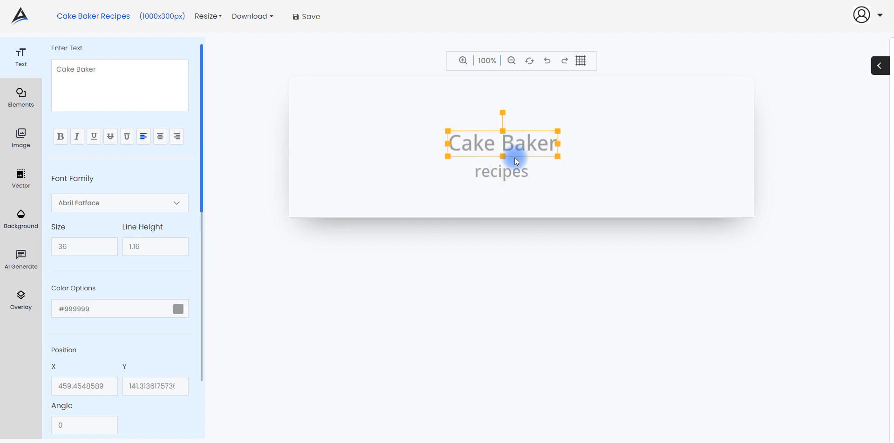
# - Add the slice of pie with whipped cream from the Food elements to the canvas
pyautogui.click(19, 95)
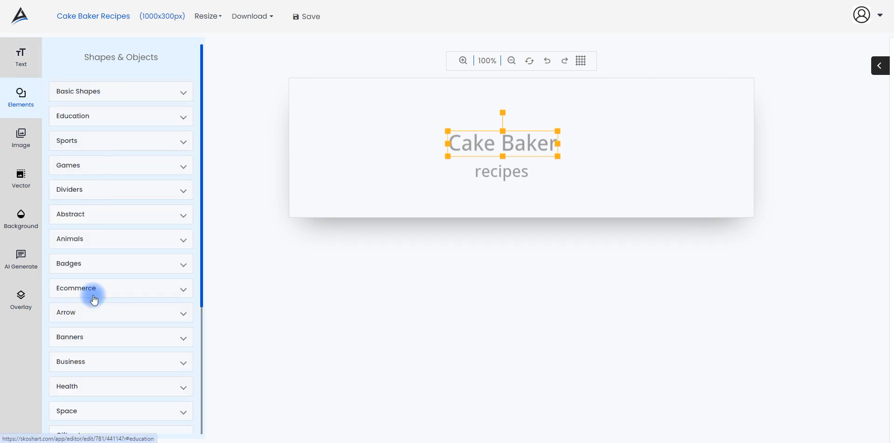
pyautogui.moveTo(202, 259); pyautogui.dragTo(203, 394)
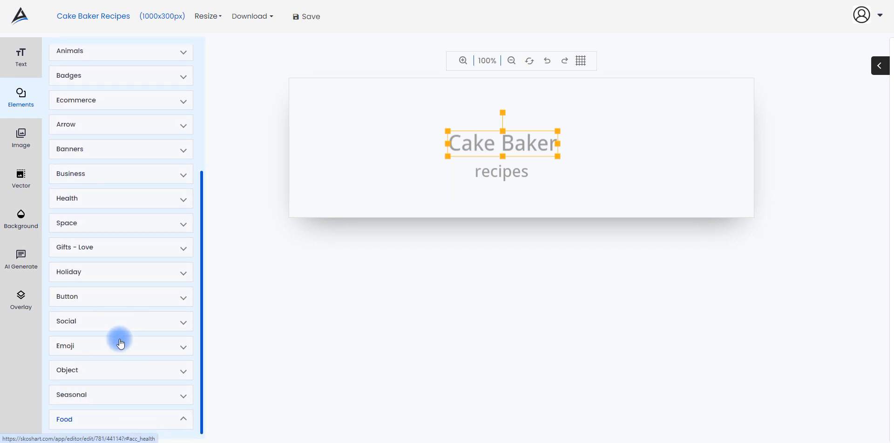
pyautogui.click(184, 421)
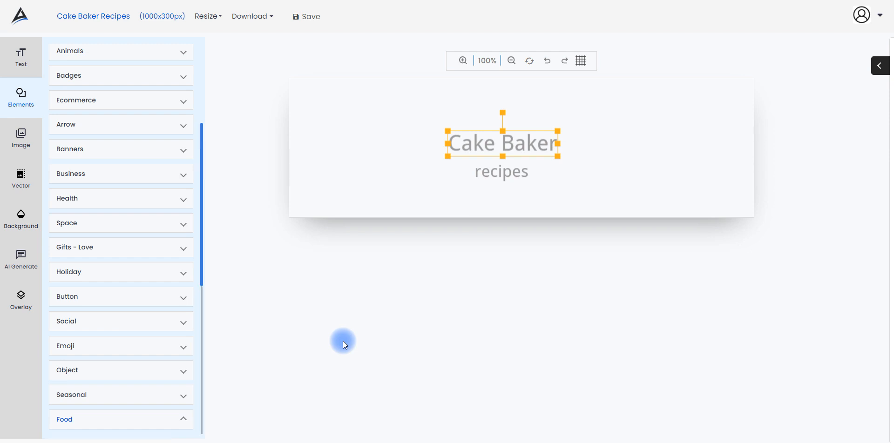
pyautogui.scroll(-7, 139, 341)
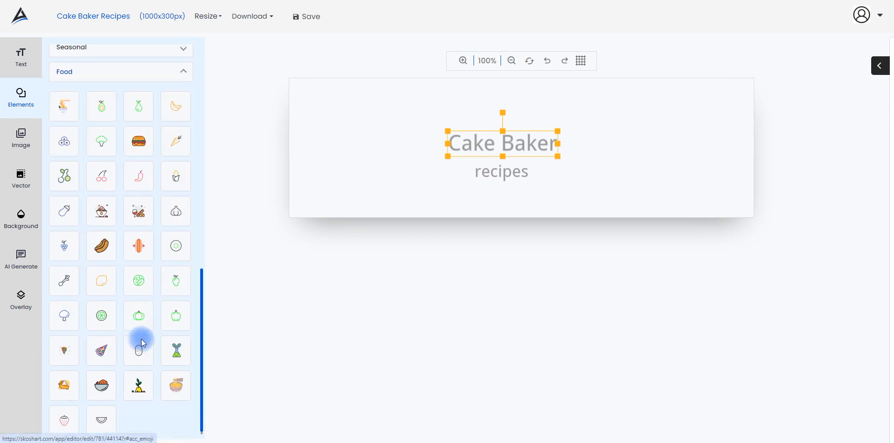
pyautogui.scroll(-1, 143, 343)
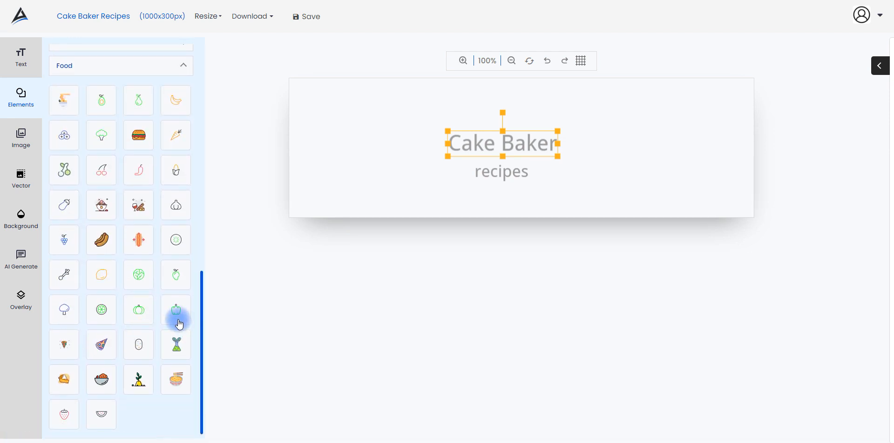
pyautogui.click(58, 379)
# - Shrink the pie illustration and place it to the left of the Cake Baker text
pyautogui.click(542, 161)
pyautogui.moveTo(543, 162); pyautogui.dragTo(410, 163)
pyautogui.moveTo(460, 83); pyautogui.dragTo(403, 148)
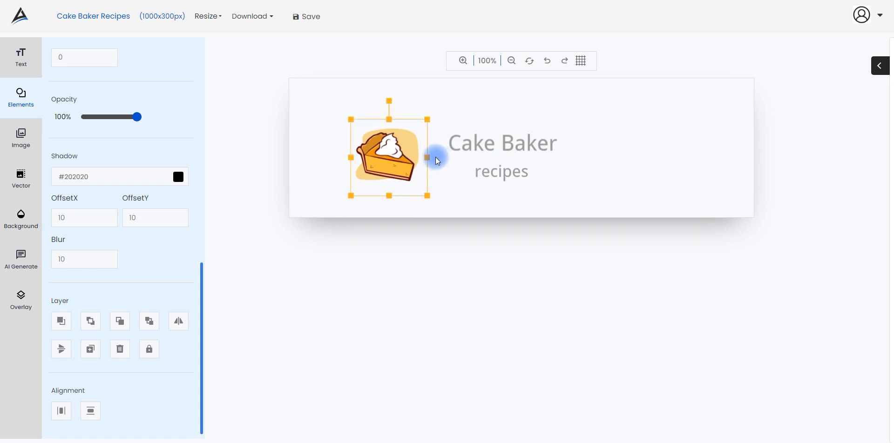
pyautogui.scroll(10, 132, 144)
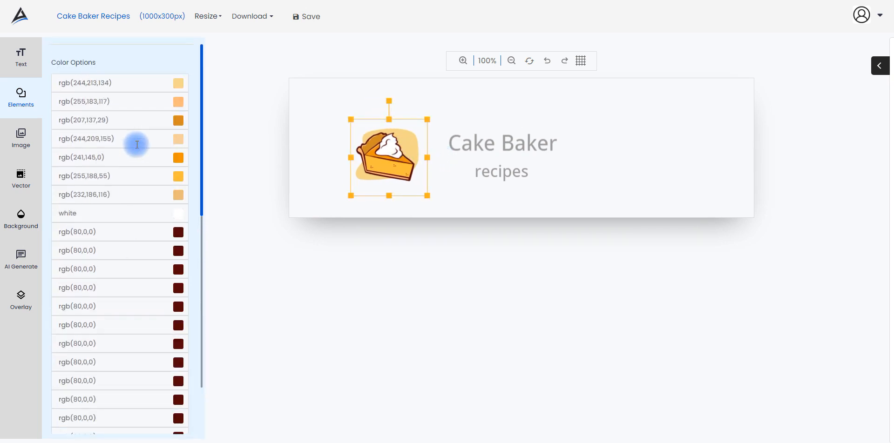
# - Make the pale yellow backdrop of the pie illustration fully transparent, using colour #f4d58600
pyautogui.click(178, 83)
pyautogui.moveTo(180, 186); pyautogui.dragTo(56, 181)
pyautogui.click(74, 202)
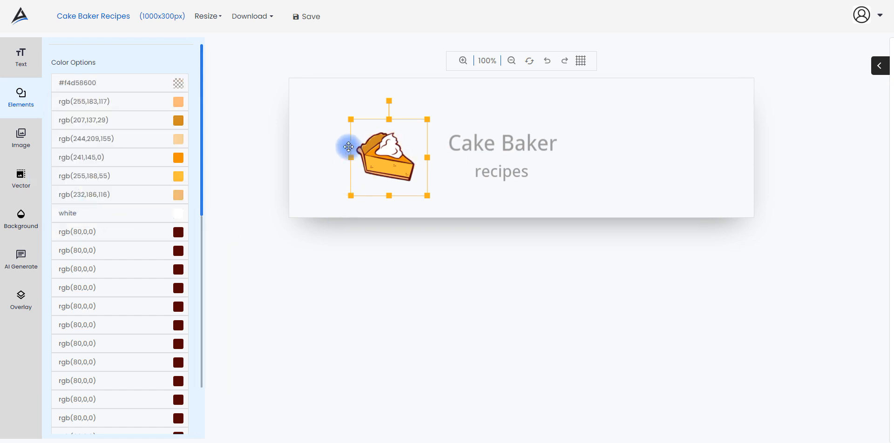
pyautogui.click(225, 142)
# - Add the orange rounded blob from the Abstract elements and place it over the Cake Baker text
pyautogui.click(20, 98)
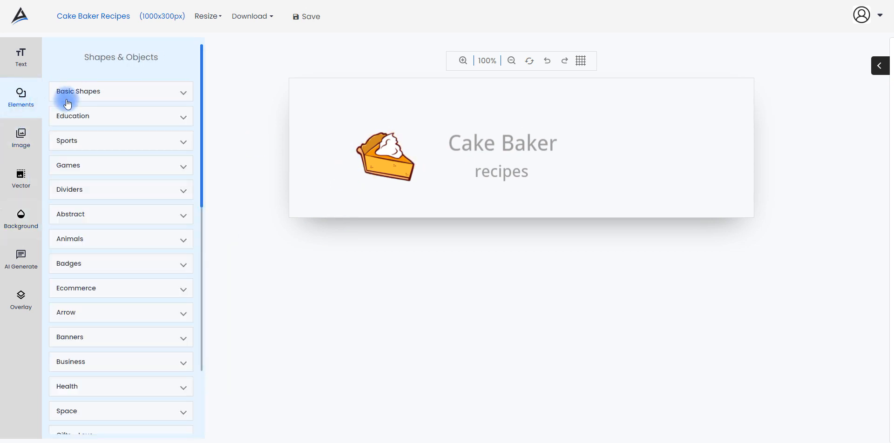
pyautogui.click(97, 101)
pyautogui.click(100, 93)
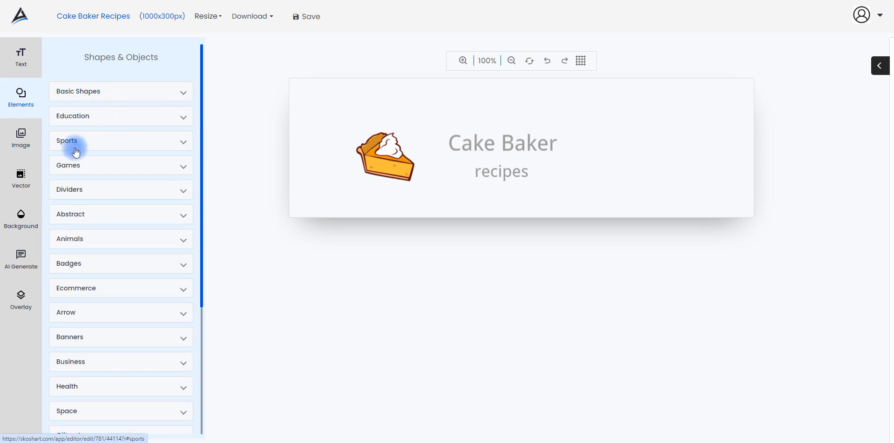
pyautogui.click(94, 219)
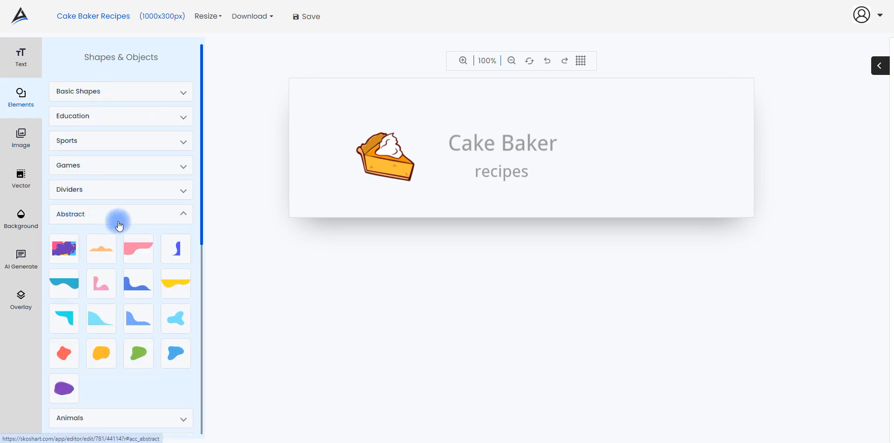
pyautogui.scroll(-2, 100, 245)
pyautogui.click(100, 262)
pyautogui.moveTo(531, 149)
pyautogui.mouseDown()
pyautogui.moveTo(585, 150)
pyautogui.moveTo(516, 149)
pyautogui.mouseUp()
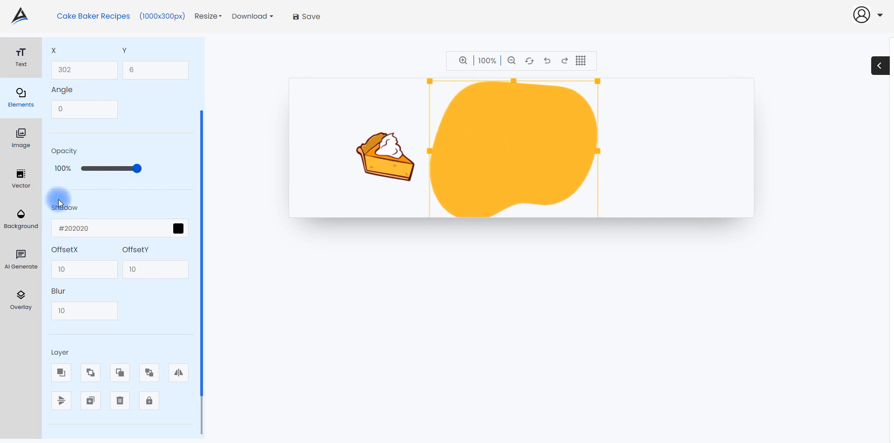
# - Flip the orange blob vertically and shrink it to roughly the width of the Cake Baker text, centred on the text
pyautogui.scroll(-1, 130, 305)
pyautogui.click(71, 350)
pyautogui.moveTo(512, 160); pyautogui.dragTo(513, 197)
pyautogui.moveTo(593, 198); pyautogui.dragTo(554, 169)
pyautogui.moveTo(490, 136); pyautogui.dragTo(519, 168)
pyautogui.moveTo(572, 185); pyautogui.dragTo(564, 184)
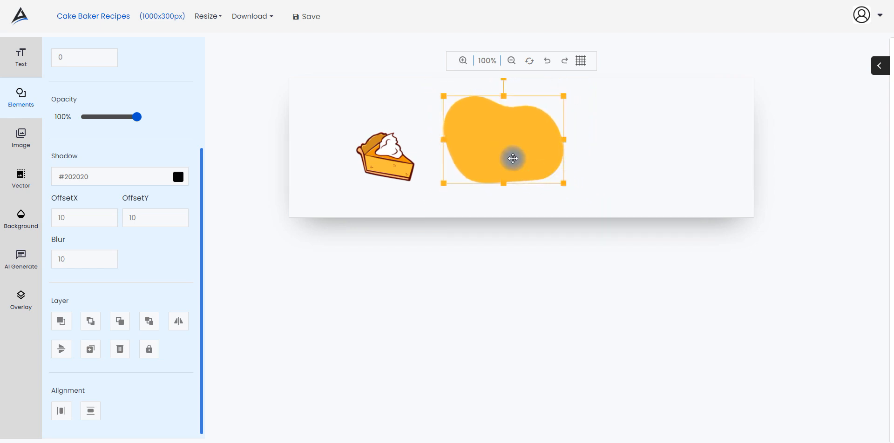
# - Move the pie above the Cake Baker text and send the orange blob behind the pie and both text lines
pyautogui.click(380, 175)
pyautogui.moveTo(379, 176); pyautogui.dragTo(497, 118)
pyautogui.click(487, 149)
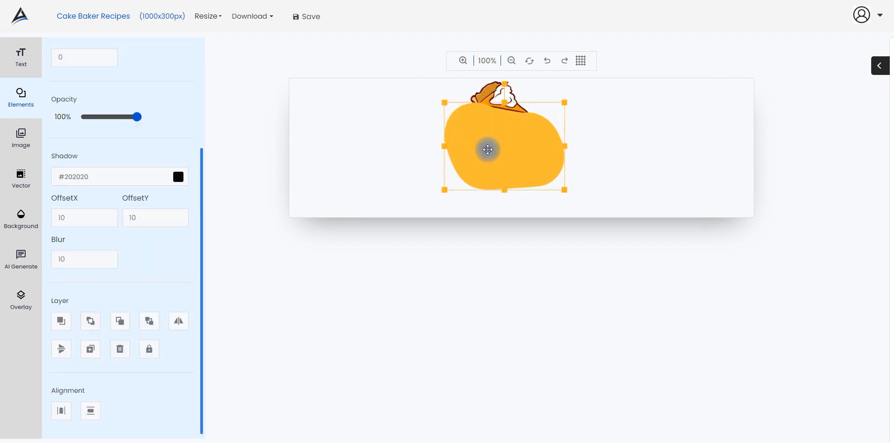
pyautogui.click(145, 327)
pyautogui.click(391, 136)
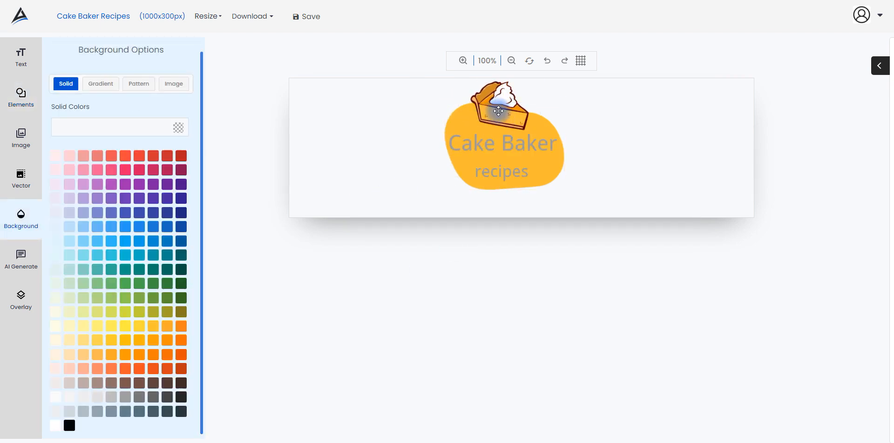
# - Nudge the pie slightly to the right and reduce the height of the orange blob a little
pyautogui.moveTo(498, 111); pyautogui.dragTo(505, 110)
pyautogui.click(501, 191)
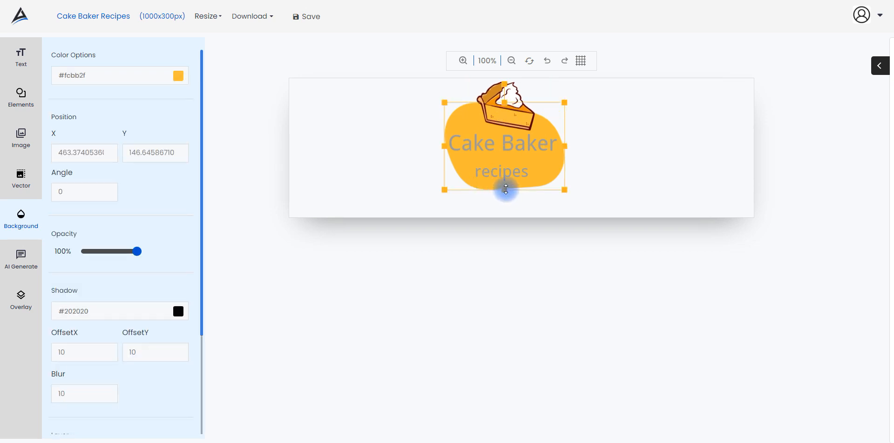
pyautogui.moveTo(506, 190); pyautogui.dragTo(506, 184)
# - Set the font of the Cake Baker text to Fredoka One, trying Righteous as an alternative
pyautogui.click(482, 145)
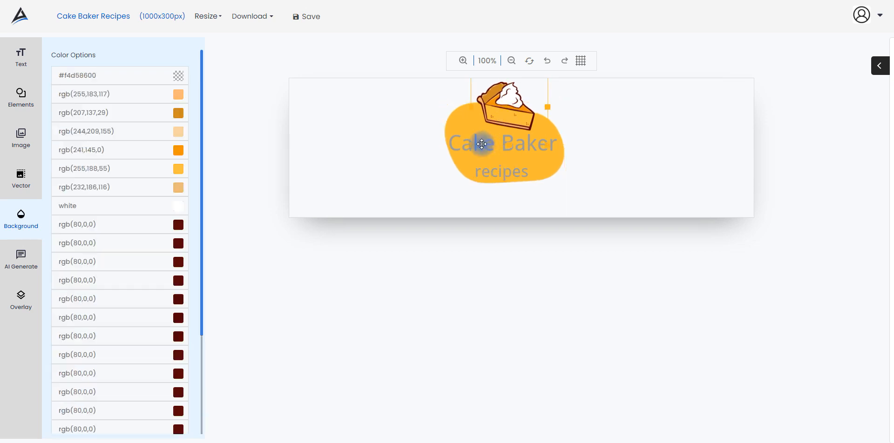
pyautogui.click(535, 147)
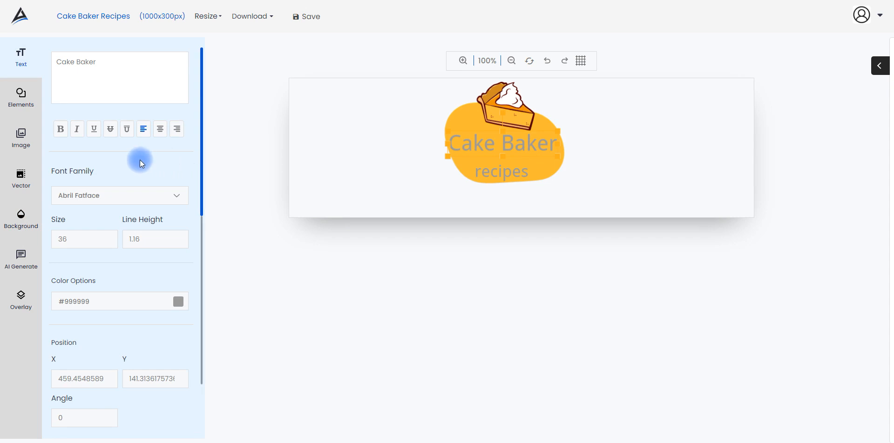
pyautogui.click(120, 199)
pyautogui.scroll(-5, 122, 225)
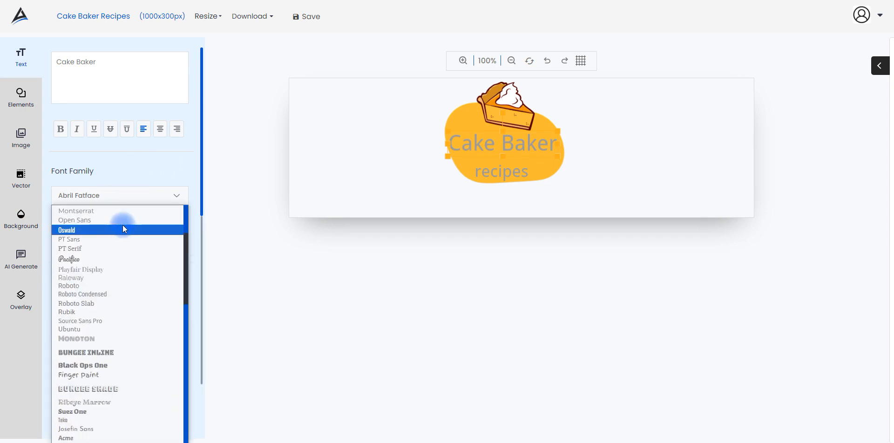
pyautogui.click(87, 310)
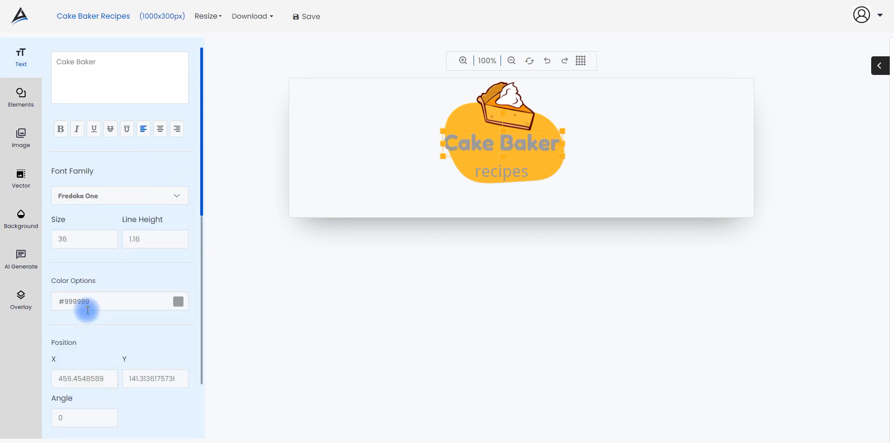
pyautogui.click(104, 205)
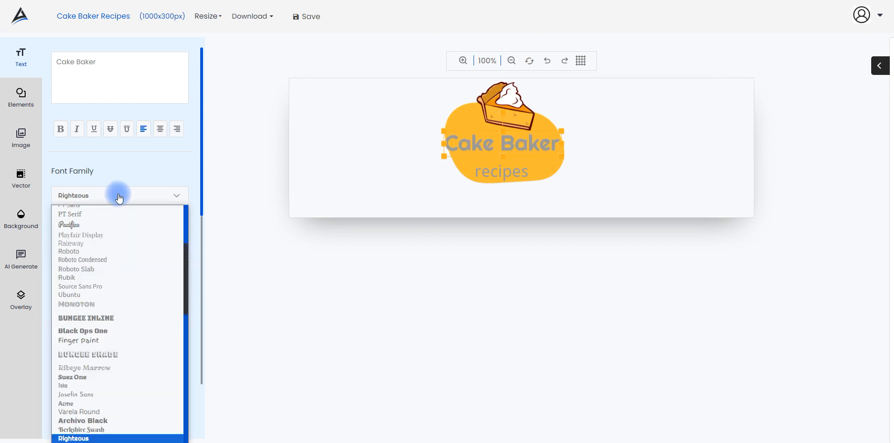
pyautogui.scroll(-3, 104, 317)
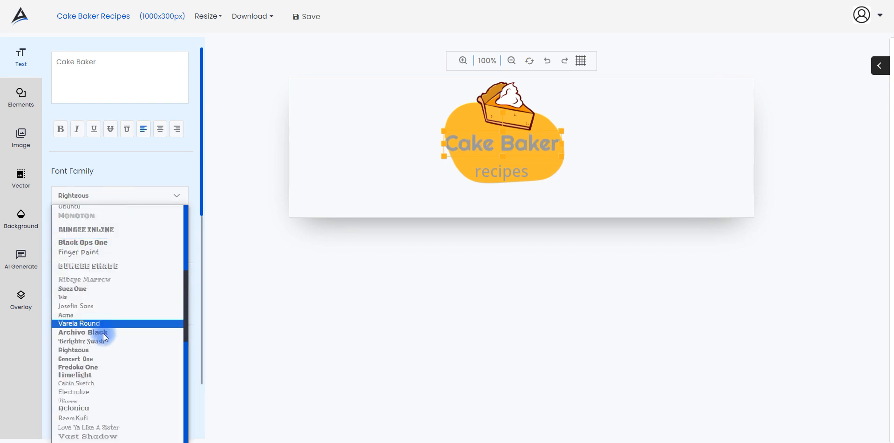
pyautogui.click(99, 367)
# - Nudge the pie slightly up and to the left, and enlarge the Cake Baker text a little
pyautogui.moveTo(482, 146); pyautogui.dragTo(479, 144)
pyautogui.click(460, 147)
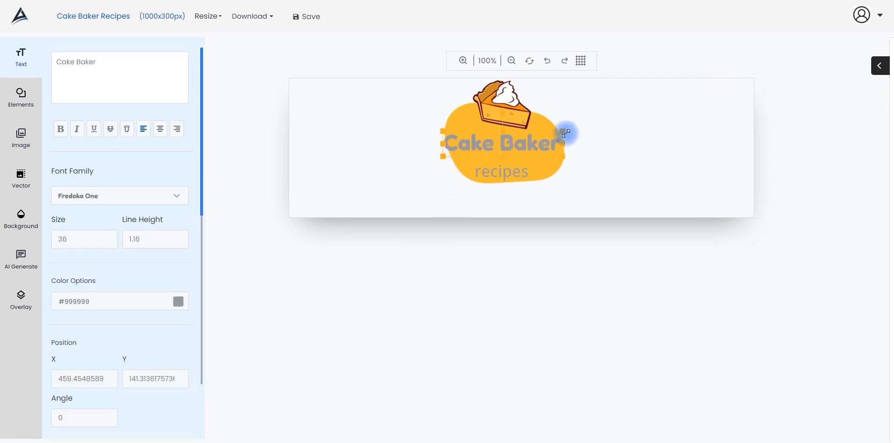
pyautogui.moveTo(564, 131); pyautogui.dragTo(568, 128)
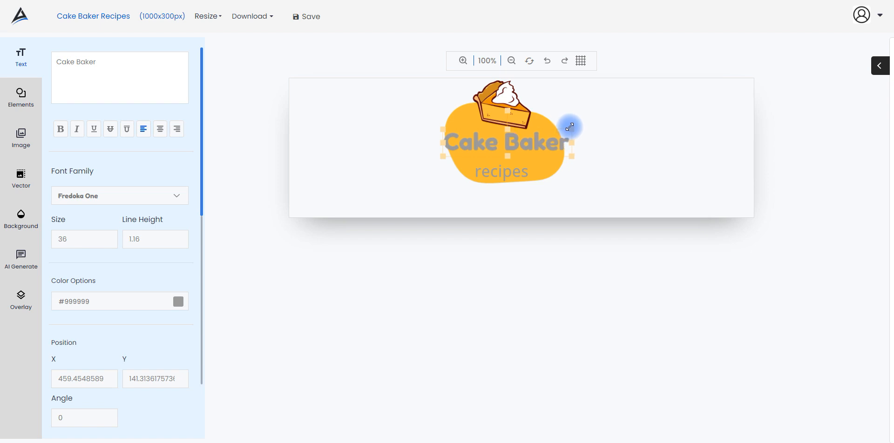
pyautogui.click(511, 142)
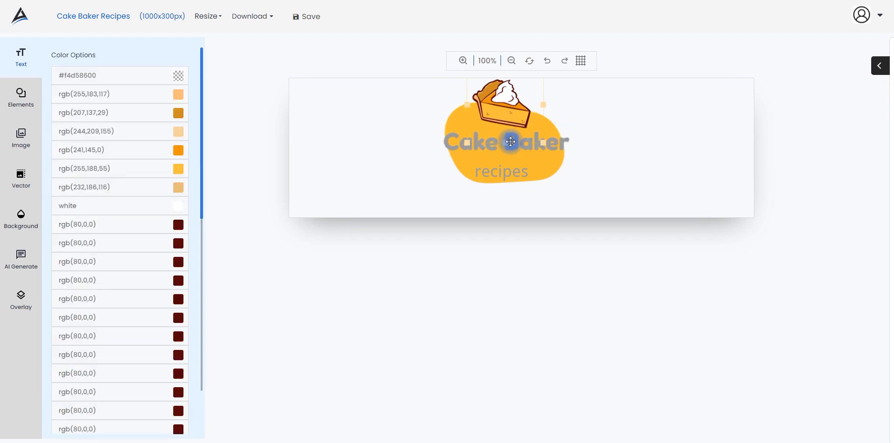
# - Copy the dark brown outline colour of the pie and apply it, #500000, to the Cake Baker text
pyautogui.click(459, 147)
pyautogui.click(476, 119)
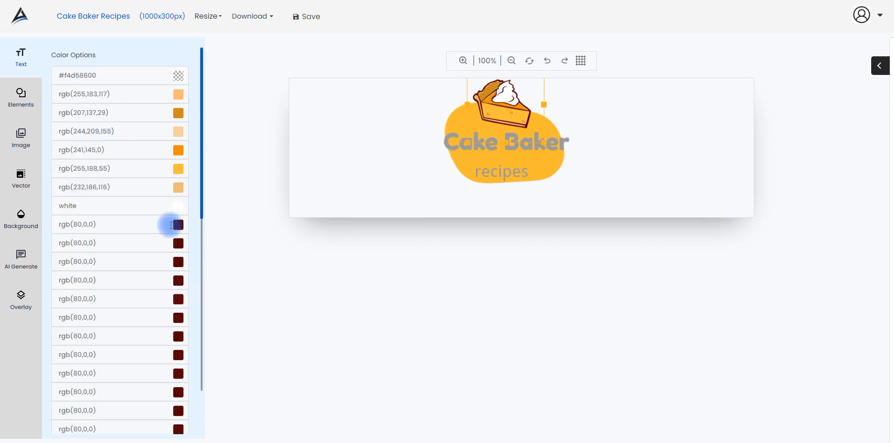
pyautogui.click(152, 231)
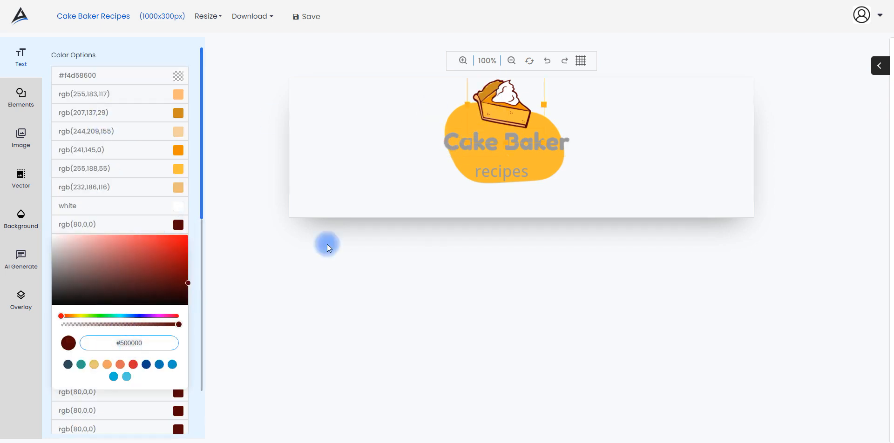
pyautogui.click(464, 143)
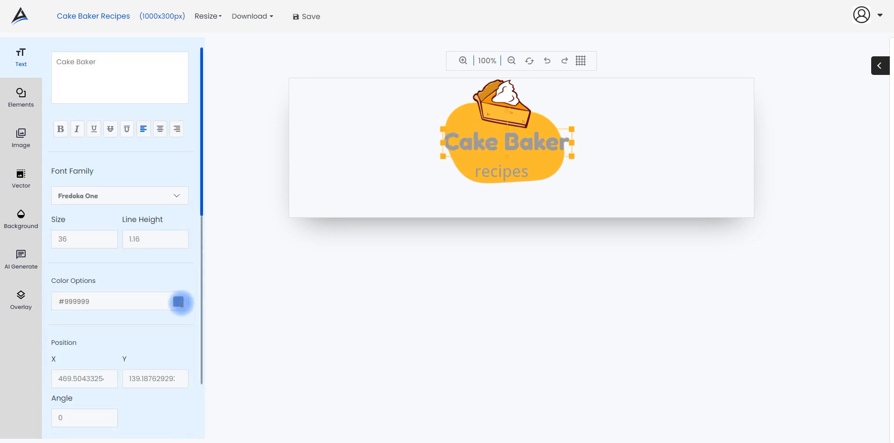
pyautogui.click(179, 302)
pyautogui.moveTo(155, 246); pyautogui.dragTo(91, 241)
pyautogui.write('#500000')
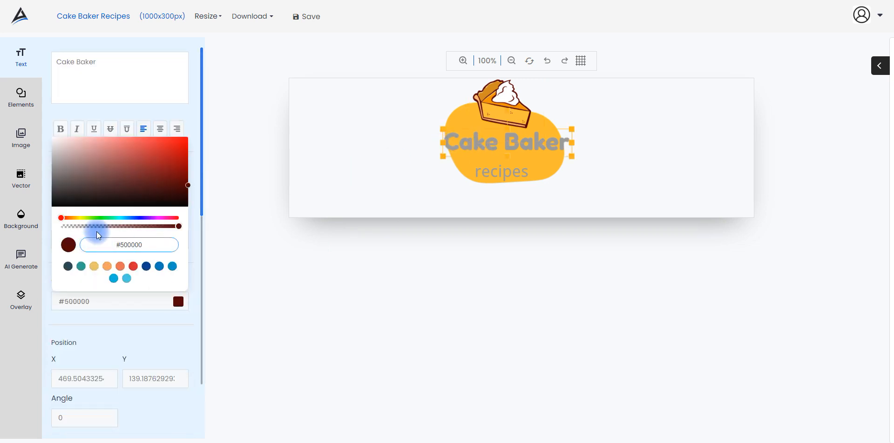
pyautogui.click(531, 194)
# - Colour the recipes text dark brown, #500000
pyautogui.click(500, 172)
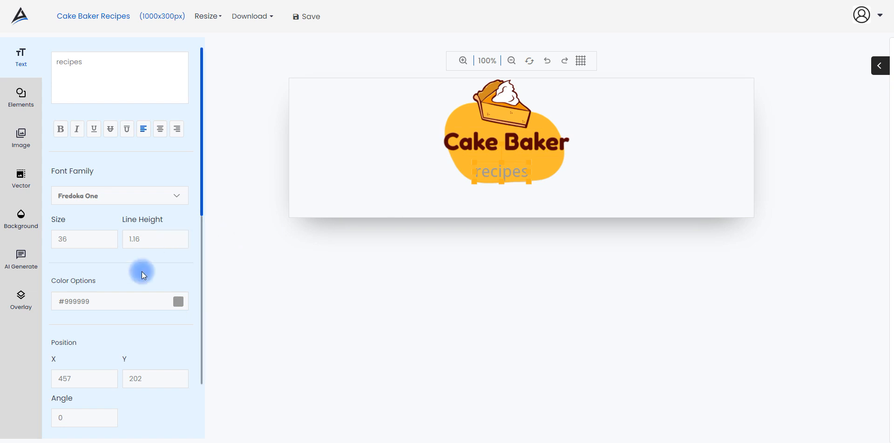
pyautogui.click(180, 302)
pyautogui.moveTo(153, 243); pyautogui.dragTo(54, 227)
pyautogui.write('#500000')
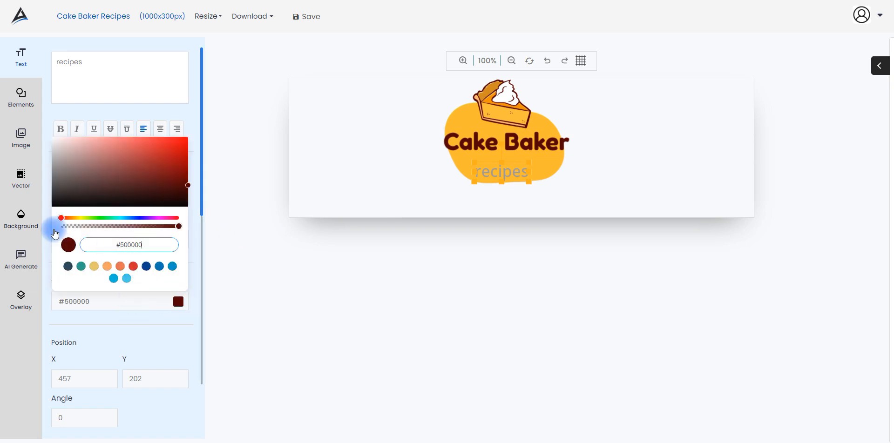
pyautogui.click(73, 241)
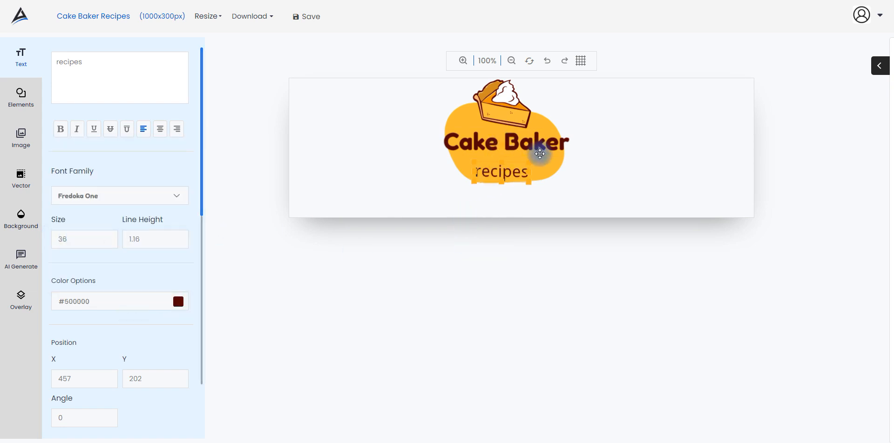
pyautogui.click(387, 116)
# - Nudge the pie slightly down and widen the Cake Baker text a little further to the left
pyautogui.click(488, 103)
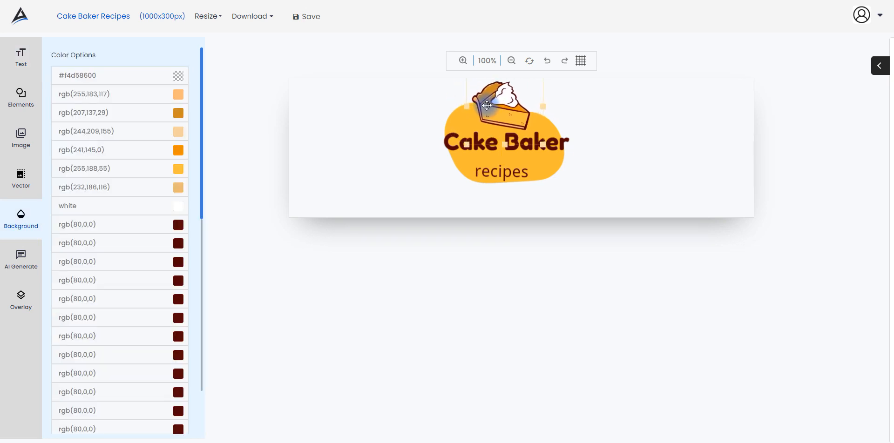
pyautogui.click(429, 180)
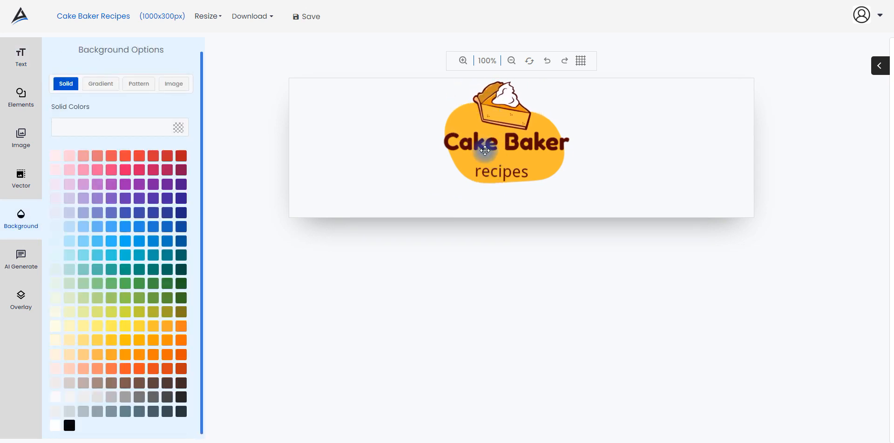
pyautogui.click(460, 156)
pyautogui.moveTo(443, 155); pyautogui.dragTo(441, 156)
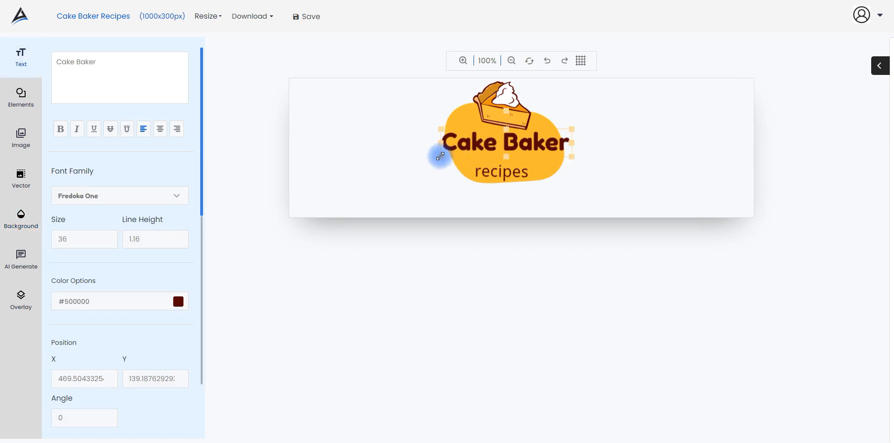
pyautogui.moveTo(573, 129); pyautogui.dragTo(575, 130)
pyautogui.click(617, 127)
# - Set the recipes text to Roboto Slab and move it up closer beneath Cake Baker
pyautogui.click(501, 171)
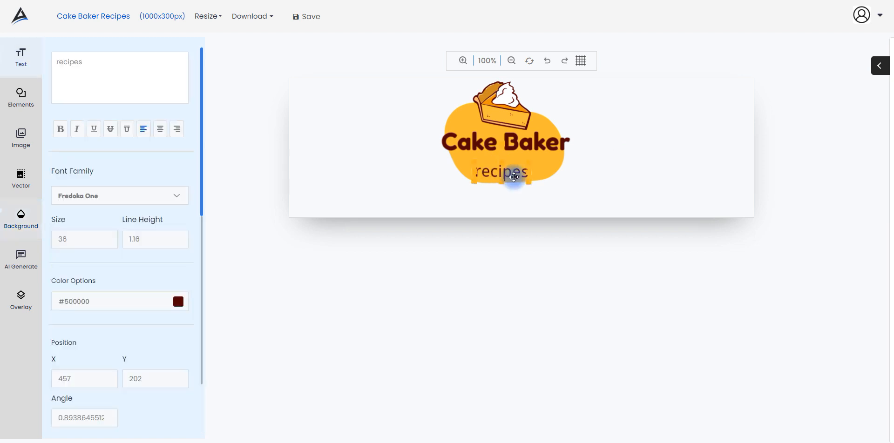
pyautogui.click(135, 195)
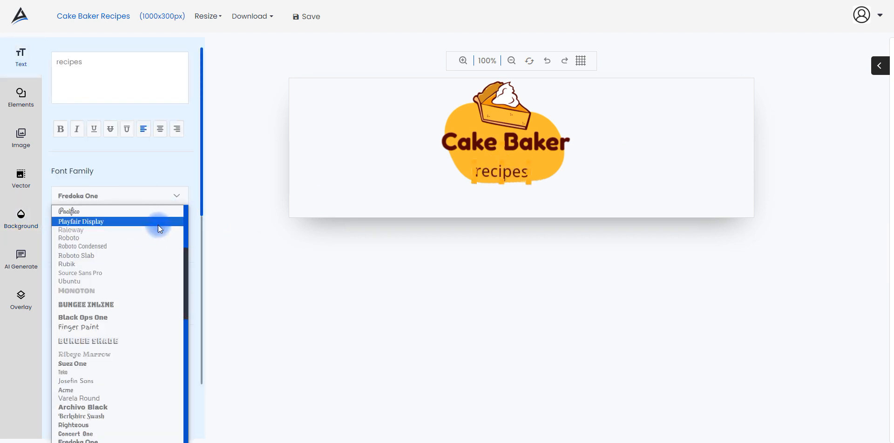
pyautogui.click(127, 255)
pyautogui.moveTo(479, 167); pyautogui.dragTo(499, 166)
# - Shorten the orange blob from its lower edge and slightly shrink the Cake Baker text
pyautogui.click(490, 177)
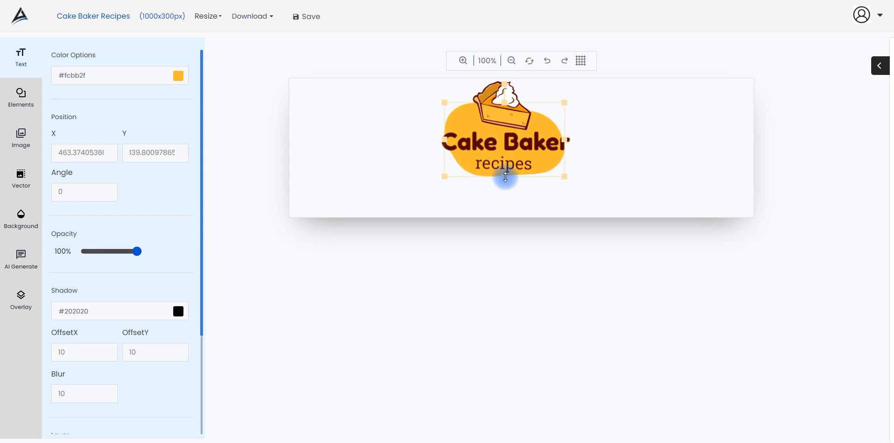
pyautogui.click(509, 146)
pyautogui.click(507, 142)
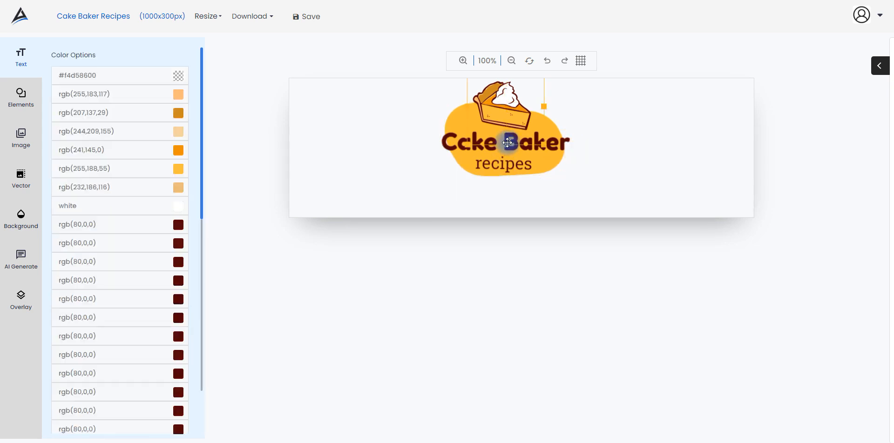
pyautogui.click(445, 143)
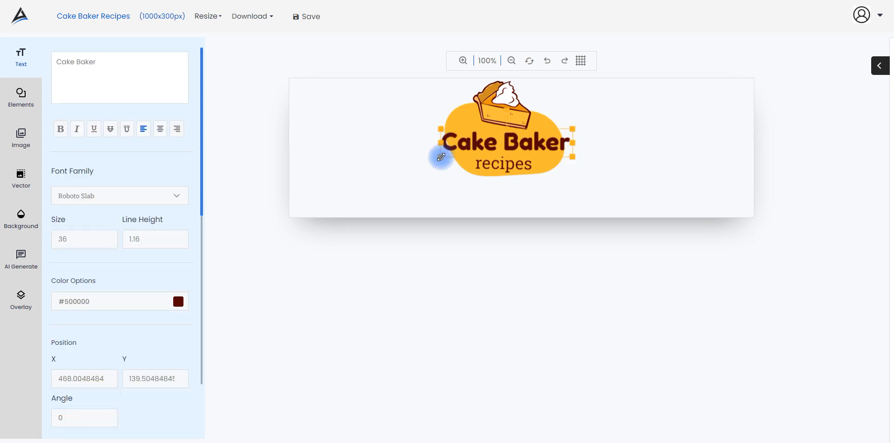
# - Shrink the recipes text slightly and centre it beneath Cake Baker
pyautogui.click(497, 165)
pyautogui.moveTo(483, 181); pyautogui.dragTo(508, 161)
pyautogui.click(590, 132)
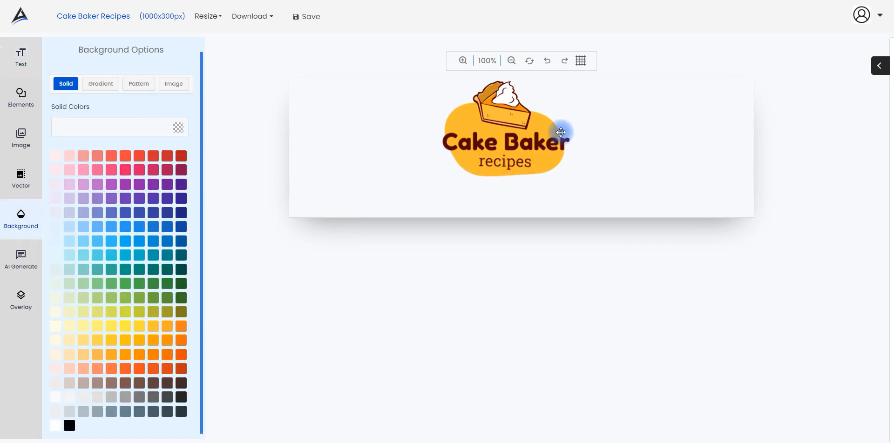
# - Move the pie, orange blob and both text lines down together to centre the logo vertically on the canvas
pyautogui.moveTo(422, 92); pyautogui.dragTo(601, 186)
pyautogui.moveTo(545, 138); pyautogui.dragTo(546, 154)
pyautogui.click(637, 156)
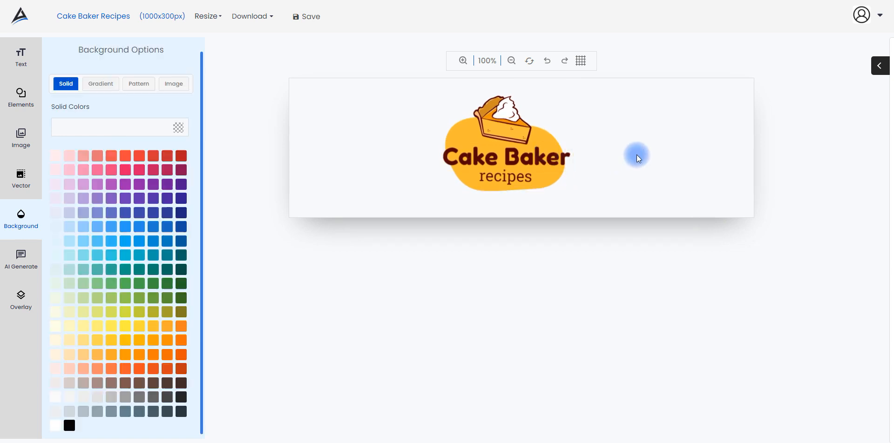
# - Shorten the orange blob slightly from its upper edge
pyautogui.click(466, 127)
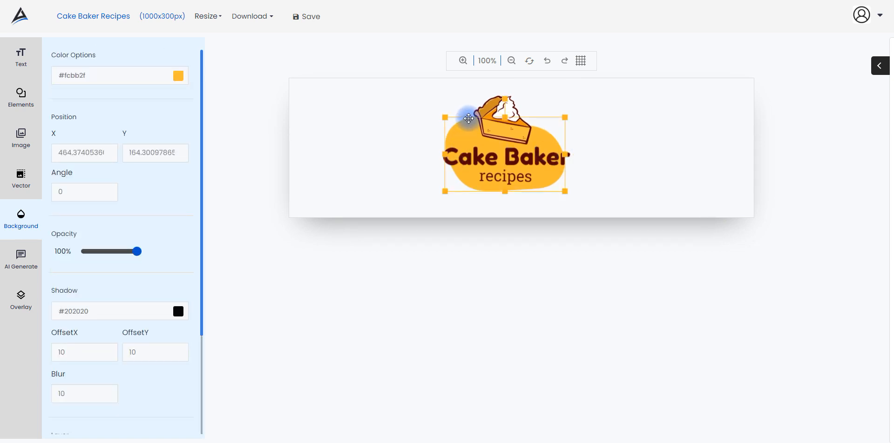
pyautogui.moveTo(506, 119); pyautogui.dragTo(506, 120)
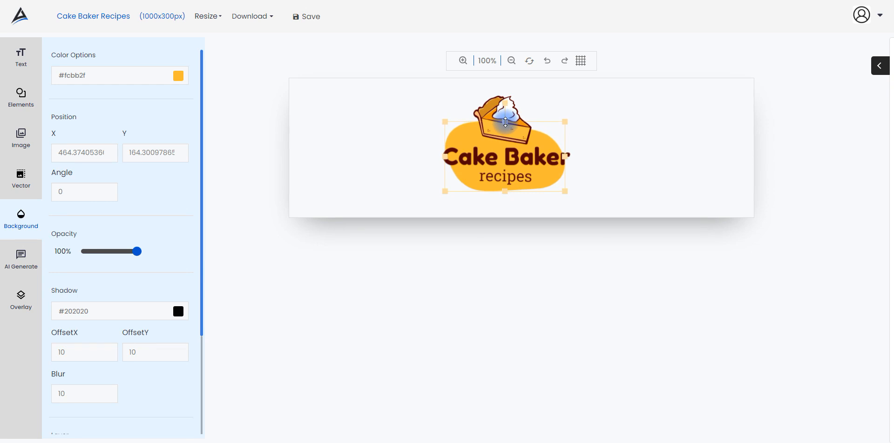
pyautogui.click(669, 125)
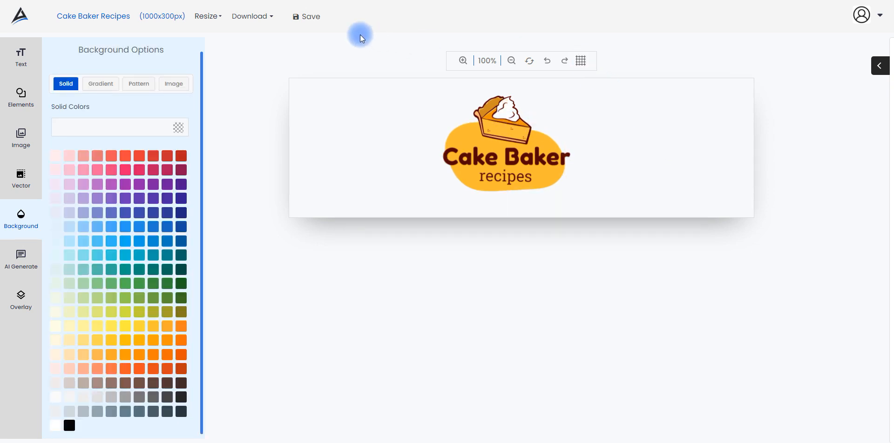
# - Save the design and fill the canvas background with the solid colour #efebe9
pyautogui.click(307, 18)
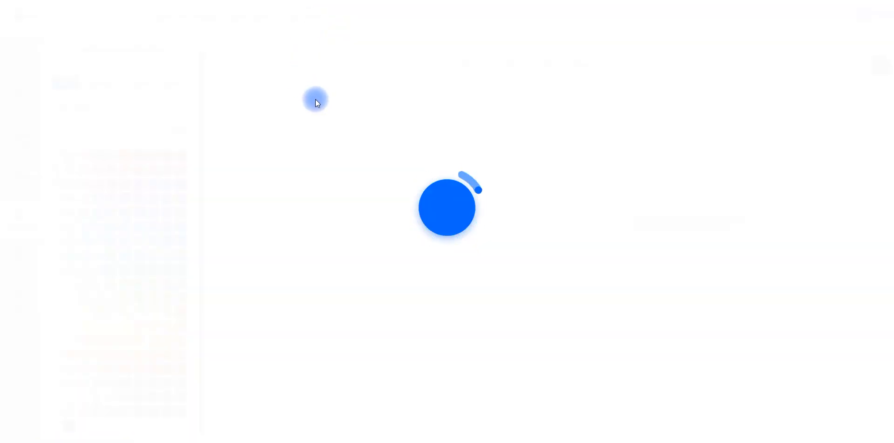
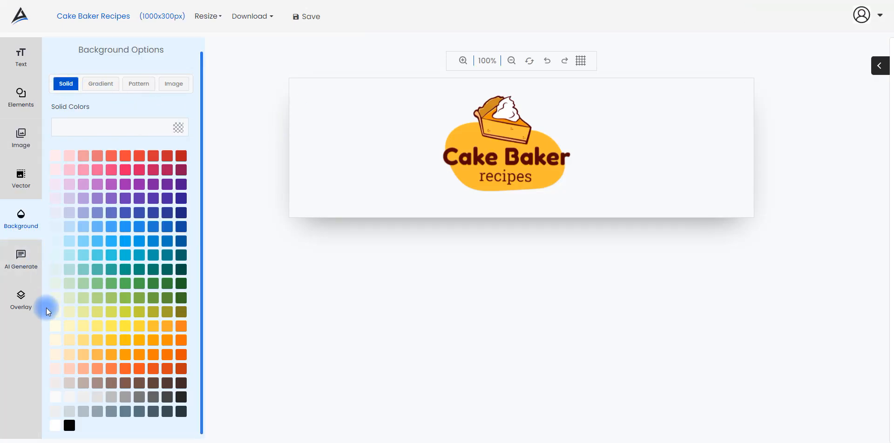
pyautogui.click(56, 384)
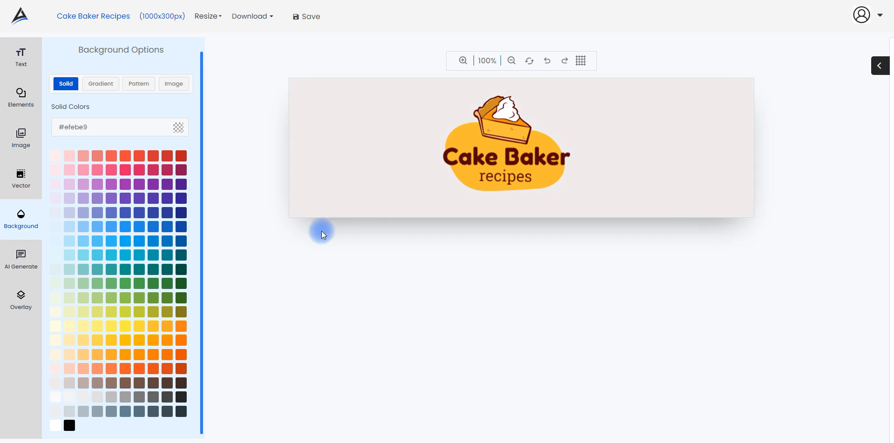
# - Shrink the pie, orange blob and both text lines slightly as a group and centre them vertically and horizontally on the canvas
pyautogui.click(462, 140)
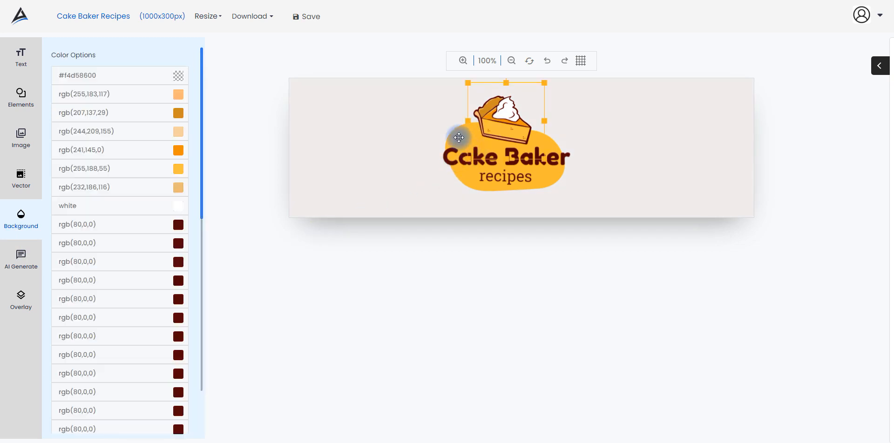
pyautogui.keyDown('shift'); pyautogui.click(458, 153); pyautogui.keyUp('shift')
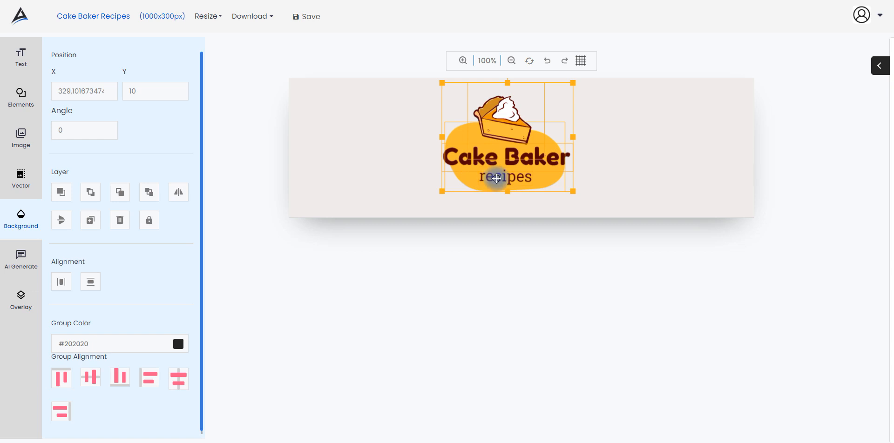
pyautogui.moveTo(443, 191); pyautogui.dragTo(441, 192)
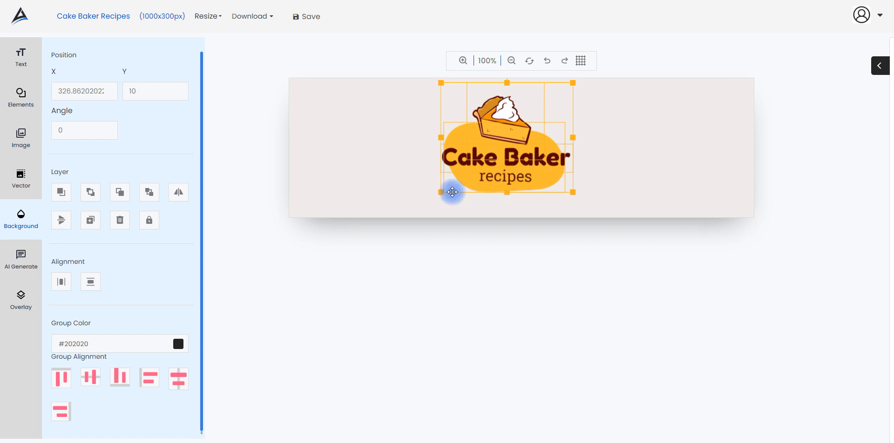
pyautogui.moveTo(443, 193); pyautogui.dragTo(445, 190)
pyautogui.moveTo(496, 150); pyautogui.dragTo(498, 159)
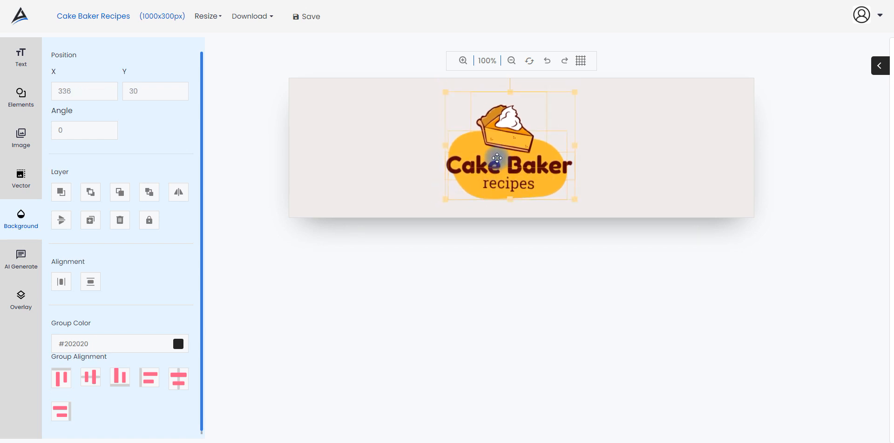
pyautogui.click(91, 282)
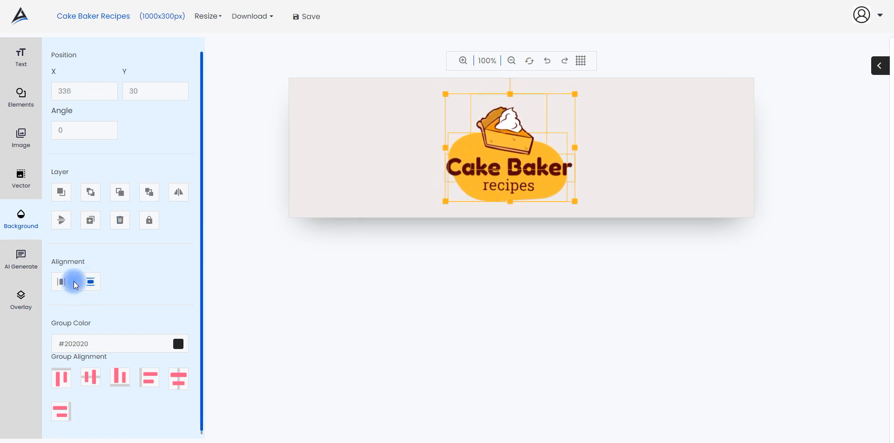
pyautogui.click(61, 281)
pyautogui.click(403, 187)
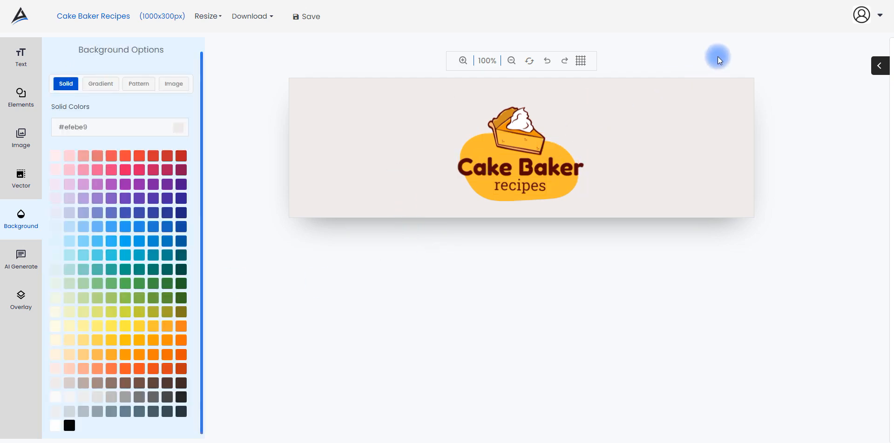
# - Save the Cake Baker Recipes design and download it as a solid-background JPG, checking the exported image
pyautogui.click(310, 18)
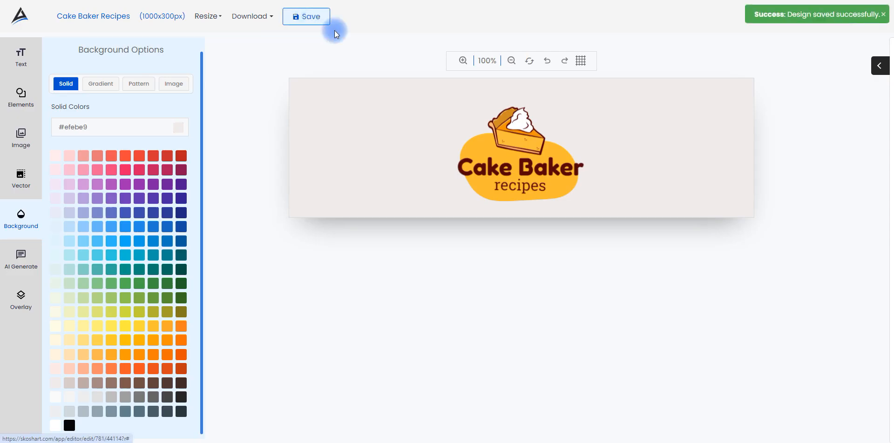
pyautogui.click(269, 17)
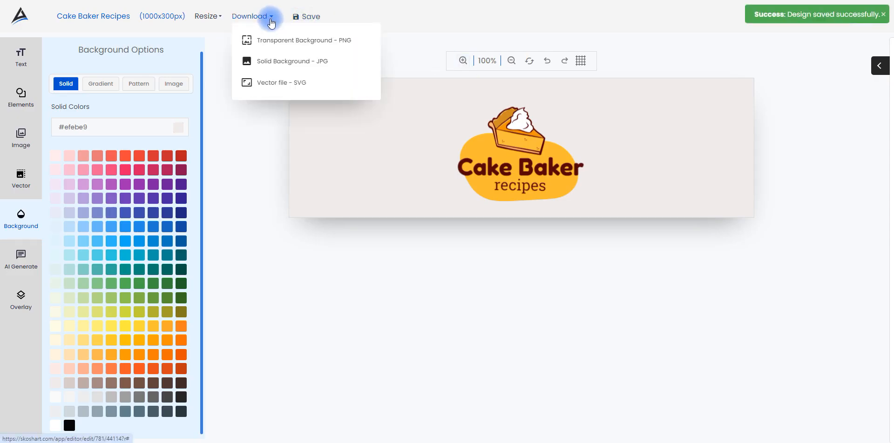
pyautogui.click(275, 61)
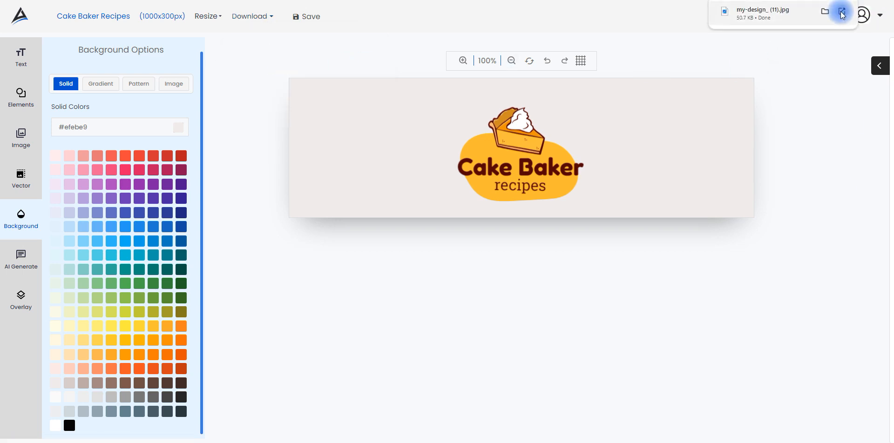
pyautogui.click(842, 11)
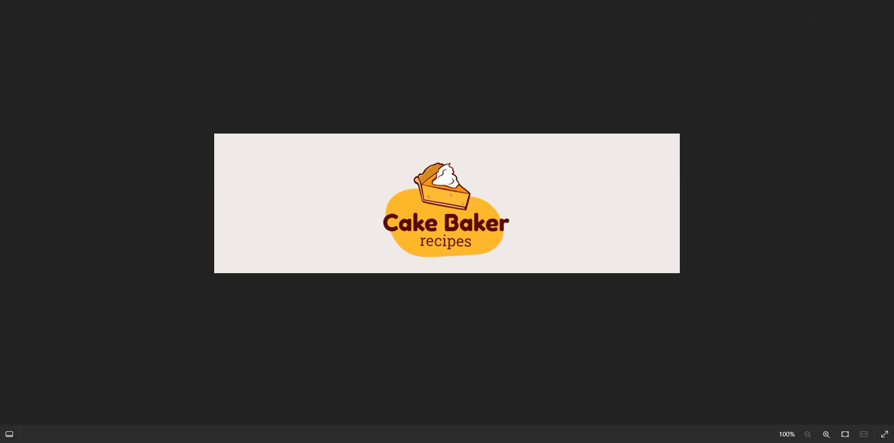
pyautogui.hotkey('alt', 'F4')
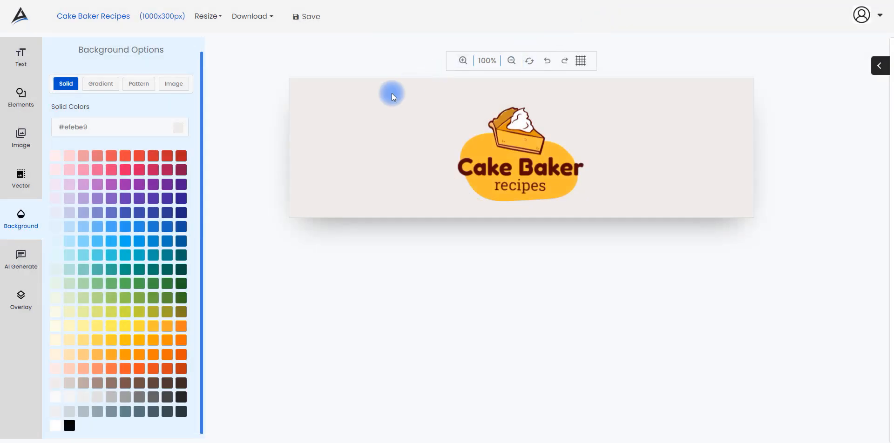
# - Return to the designs dashboard and start a new design in the Logos project named Magic Italian Food
pyautogui.click(19, 25)
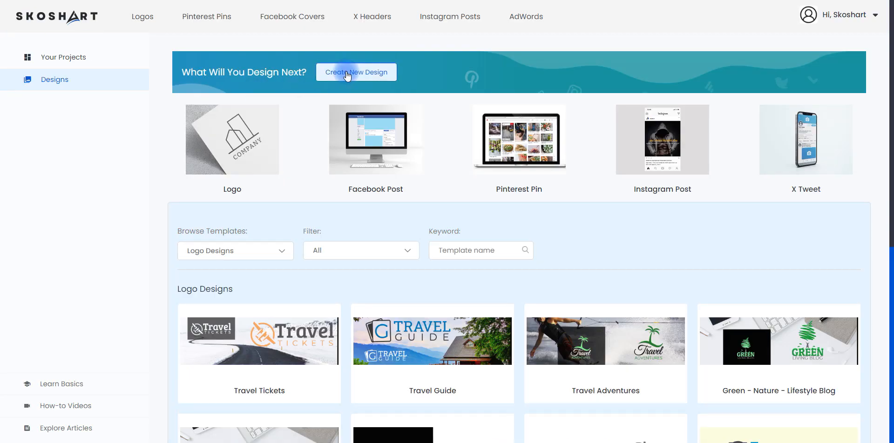
pyautogui.click(348, 75)
pyautogui.click(347, 139)
pyautogui.click(345, 223)
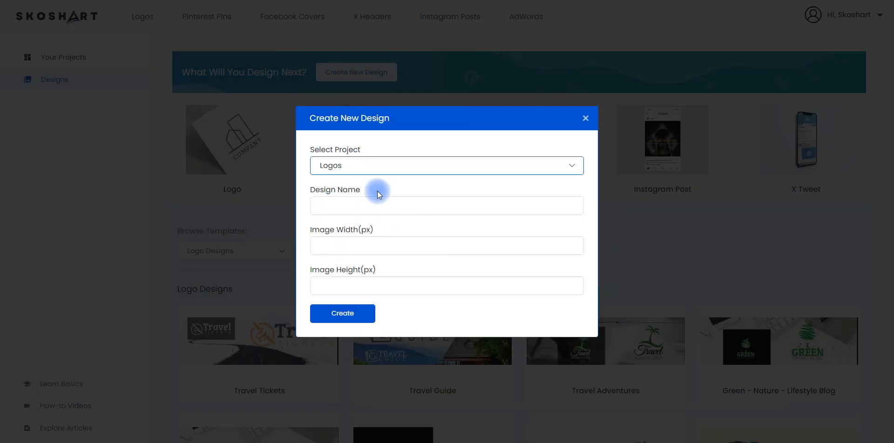
pyautogui.click(418, 207)
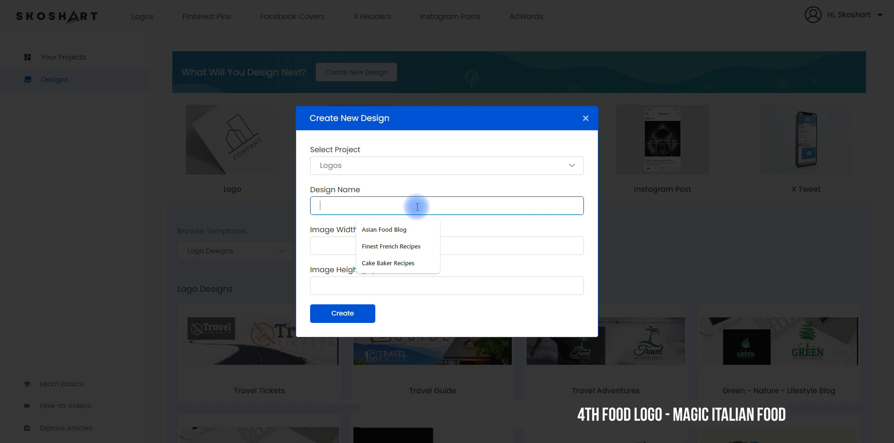
pyautogui.write('m')
pyautogui.press('BackSpace')
pyautogui.write('Magic Italian F')
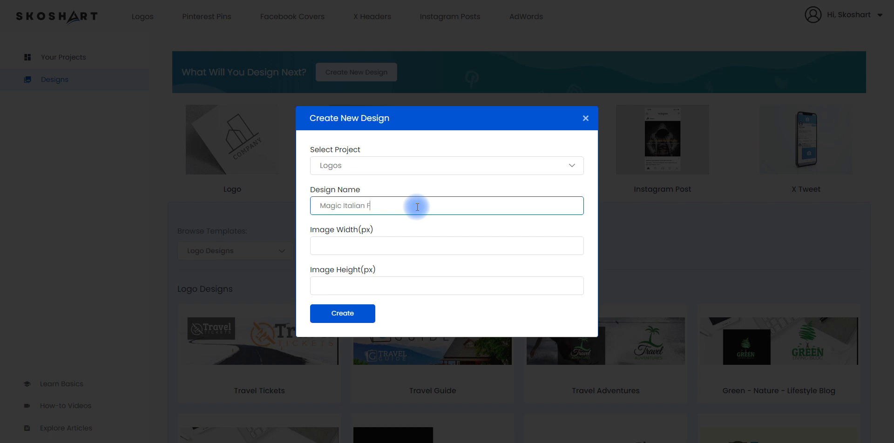
# - Set the new design's width to 1000 px and height to 300 px, and create it
pyautogui.click(365, 246)
pyautogui.click(361, 286)
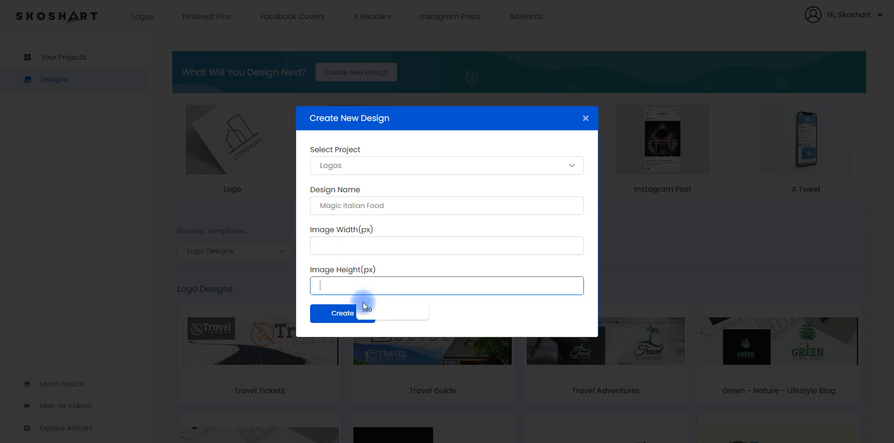
pyautogui.click(362, 307)
pyautogui.click(342, 315)
pyautogui.click(333, 246)
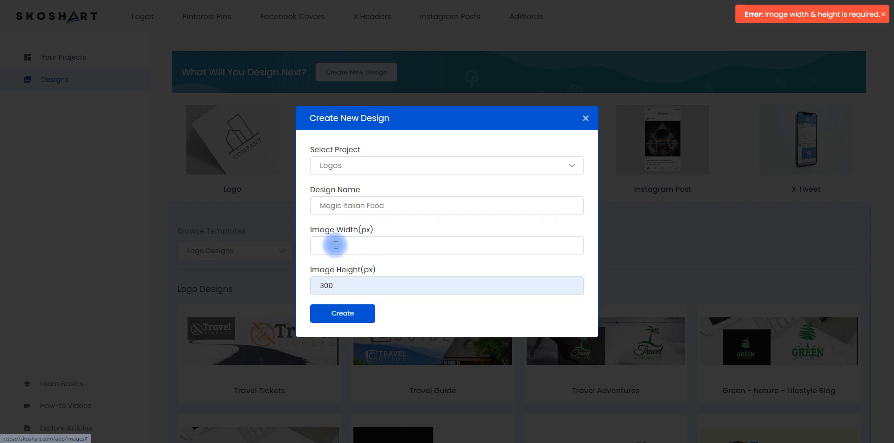
pyautogui.click(377, 269)
pyautogui.click(341, 315)
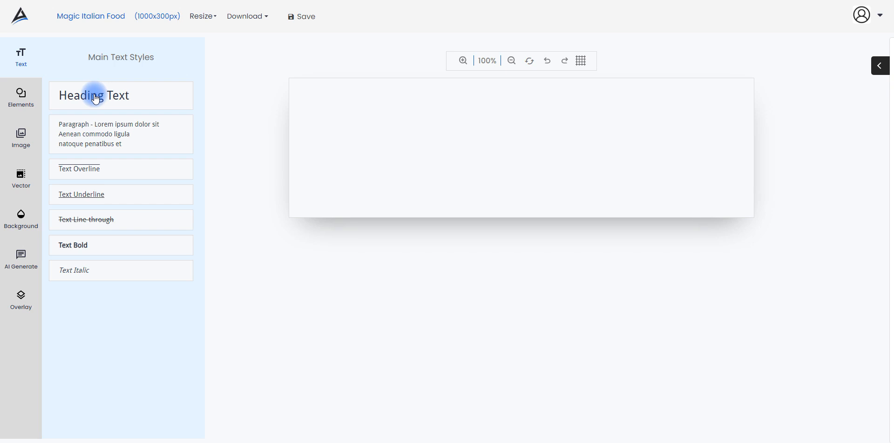
# - Add a heading reading MAGIC, enlarge it and place it near the middle of the canvas
pyautogui.click(95, 97)
pyautogui.click(468, 143)
pyautogui.click(110, 74)
pyautogui.click(32, 71)
pyautogui.write('Ma')
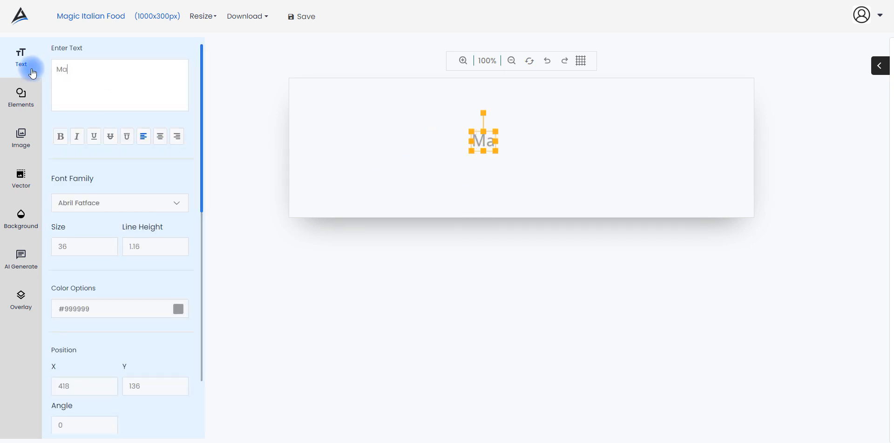
pyautogui.write('gic')
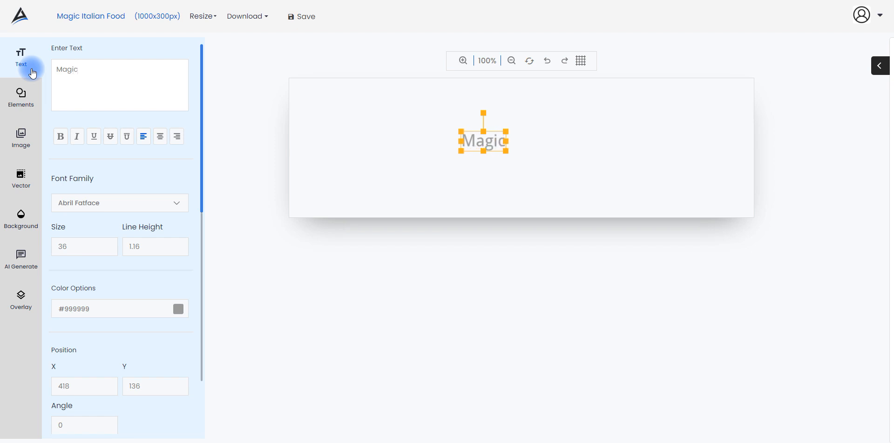
pyautogui.write('M')
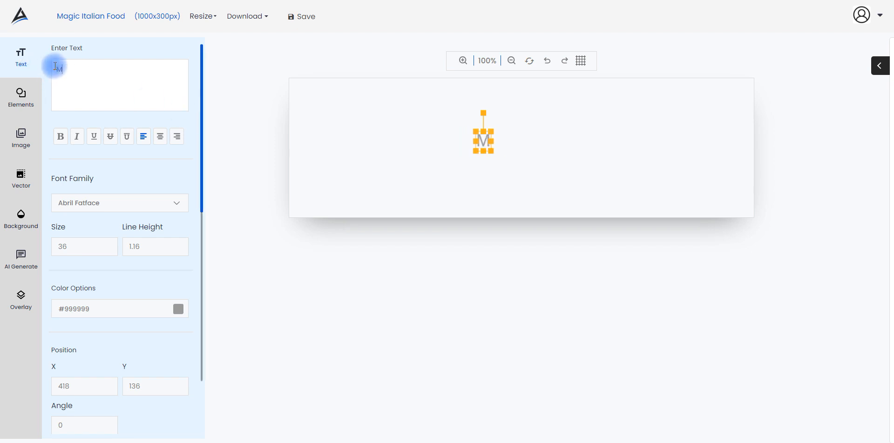
pyautogui.write('AGIC')
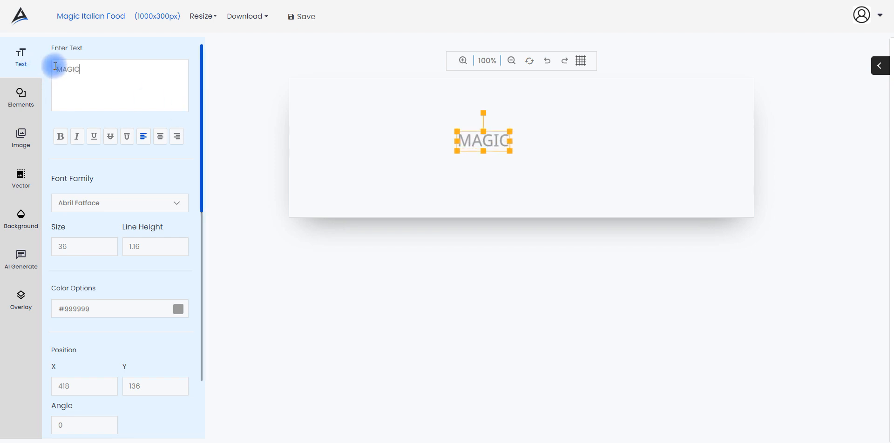
pyautogui.moveTo(487, 136); pyautogui.dragTo(523, 147)
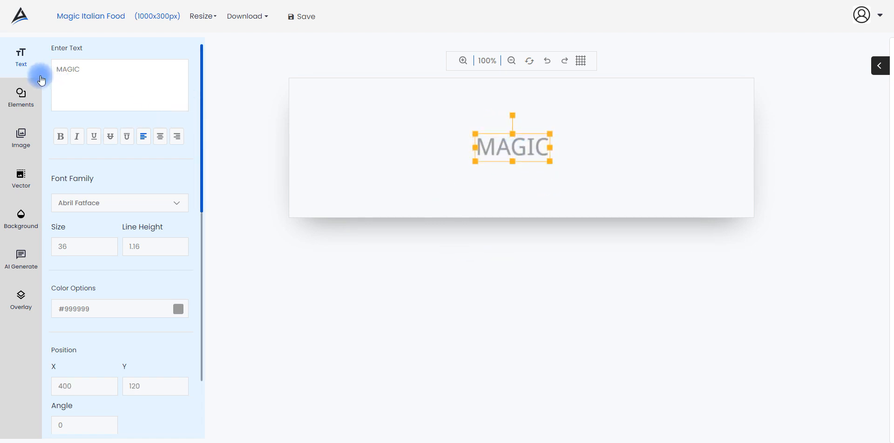
# - Add a second heading reading ITALIAN FOOD and centre it directly beneath MAGIC
pyautogui.click(23, 56)
pyautogui.click(100, 93)
pyautogui.moveTo(447, 142); pyautogui.dragTo(470, 168)
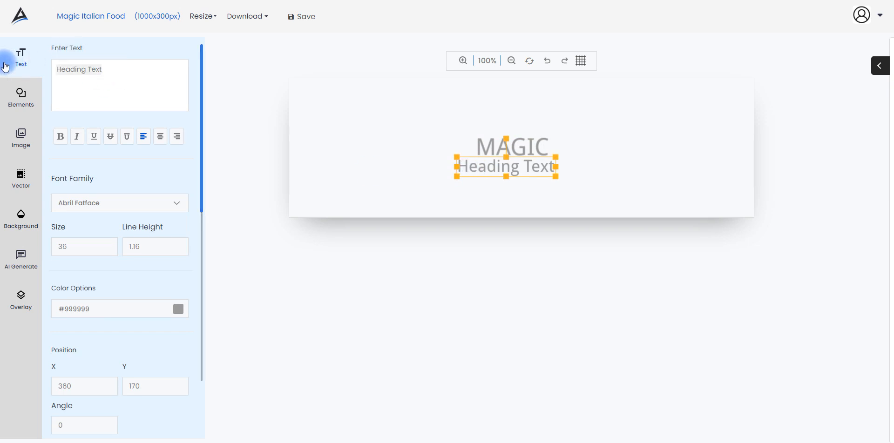
pyautogui.write('ITALIAN FOOD')
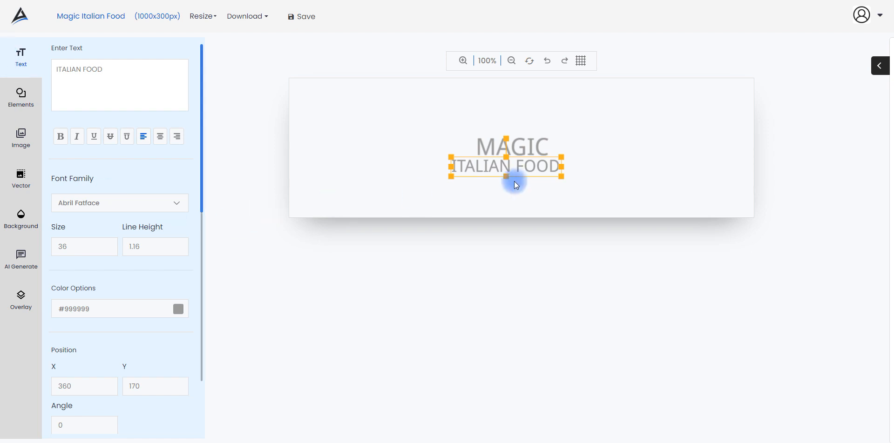
pyautogui.moveTo(479, 169); pyautogui.dragTo(485, 171)
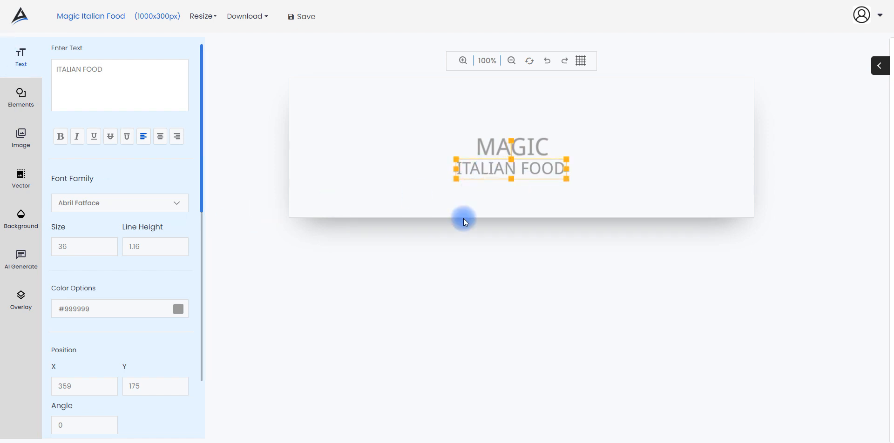
# - Add the pizza slice illustration from the Food elements and place it to the left of the MAGIC ITALIAN FOOD text
pyautogui.click(26, 98)
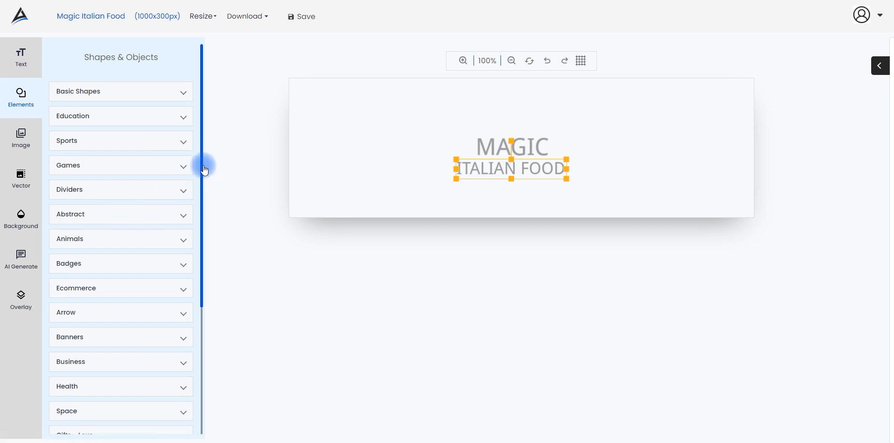
pyautogui.moveTo(203, 170); pyautogui.dragTo(202, 305)
pyautogui.click(125, 430)
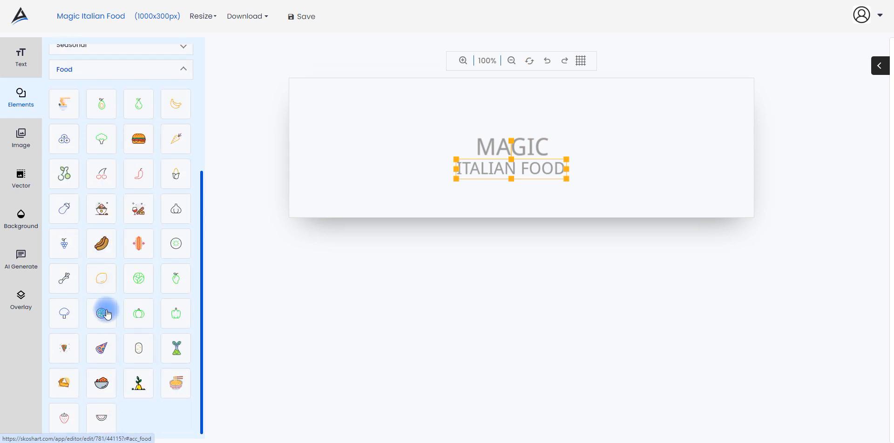
pyautogui.click(66, 351)
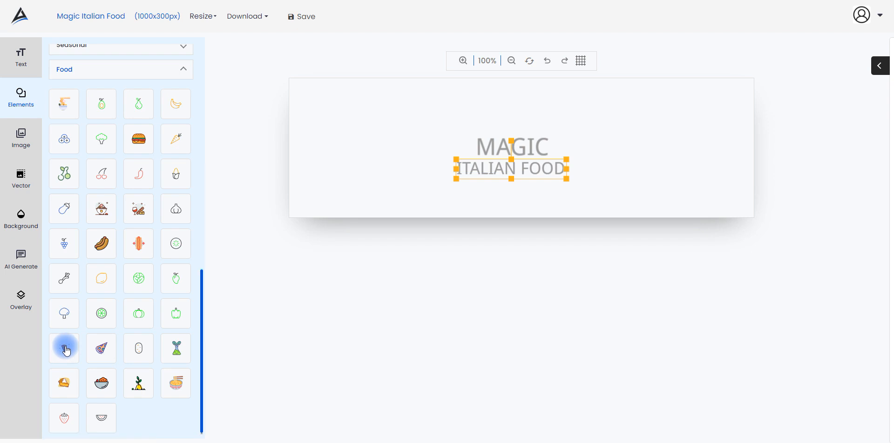
pyautogui.moveTo(528, 125); pyautogui.dragTo(404, 128)
pyautogui.moveTo(469, 81); pyautogui.dragTo(392, 163)
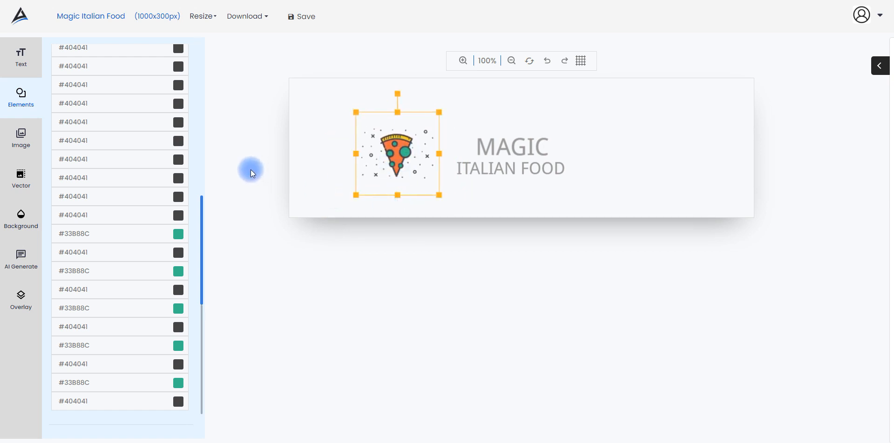
# - Recolour the orange base of the pizza slice to dark grey #5f5f5f
pyautogui.scroll(6, 137, 153)
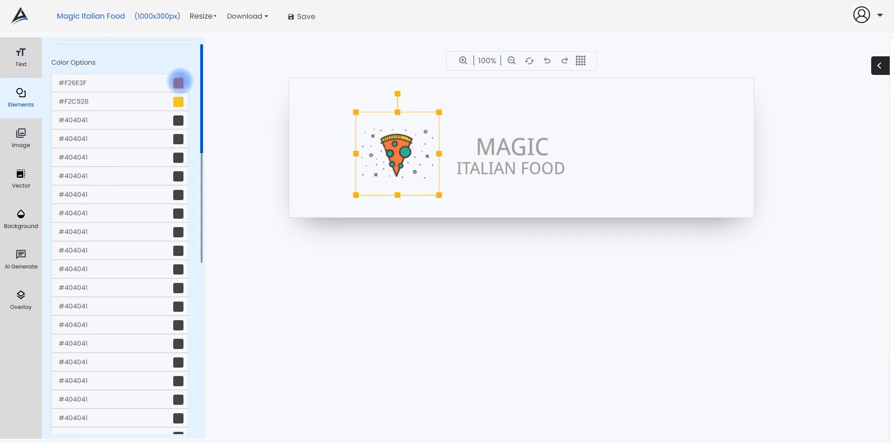
pyautogui.click(178, 82)
pyautogui.click(53, 125)
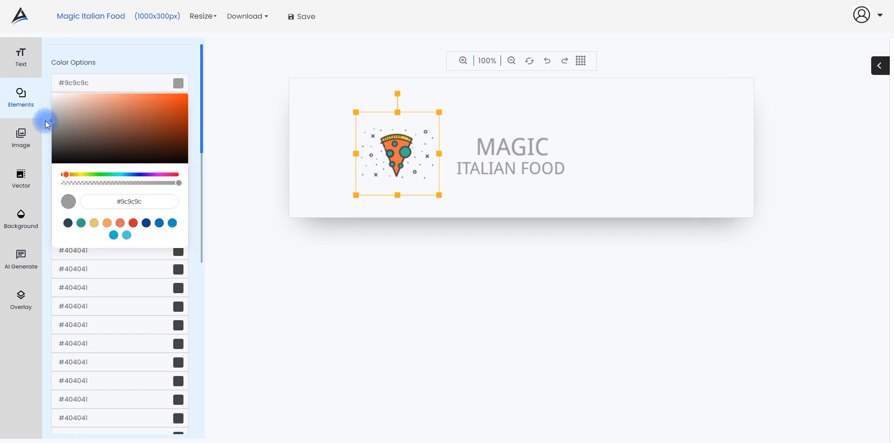
pyautogui.moveTo(46, 121); pyautogui.dragTo(50, 141)
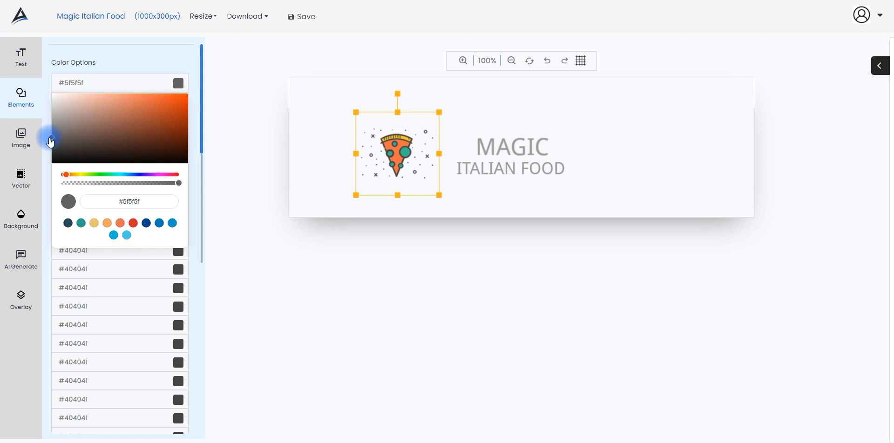
pyautogui.click(69, 200)
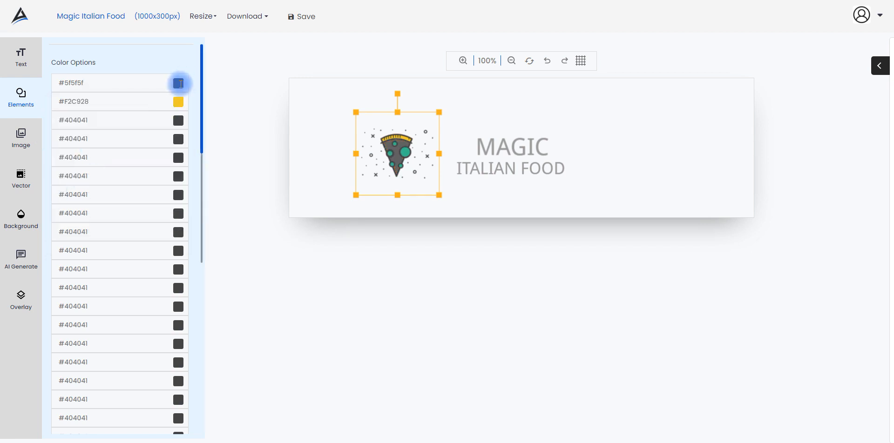
# - Recolour the pizza slice's base and its yellow crust to the soft red #ca6363
pyautogui.click(178, 83)
pyautogui.click(122, 111)
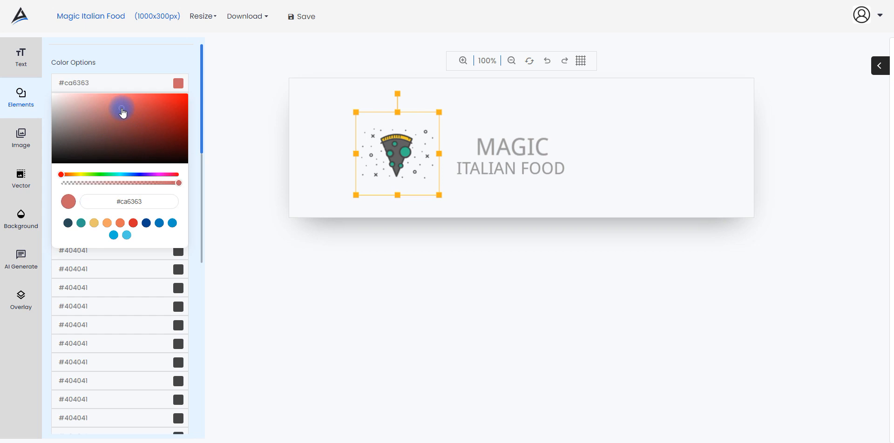
pyautogui.click(120, 200)
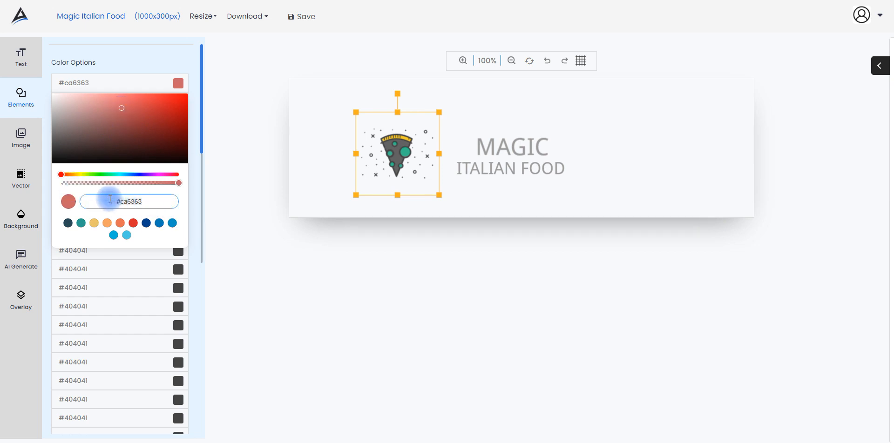
pyautogui.click(68, 199)
pyautogui.click(179, 102)
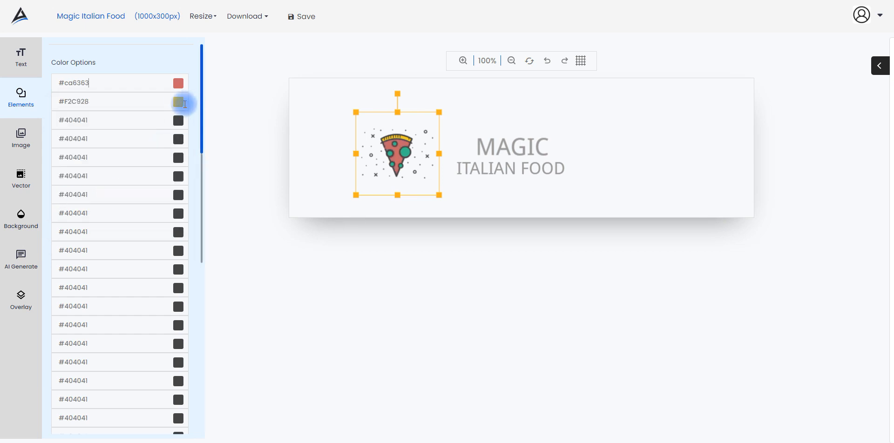
pyautogui.click(145, 220)
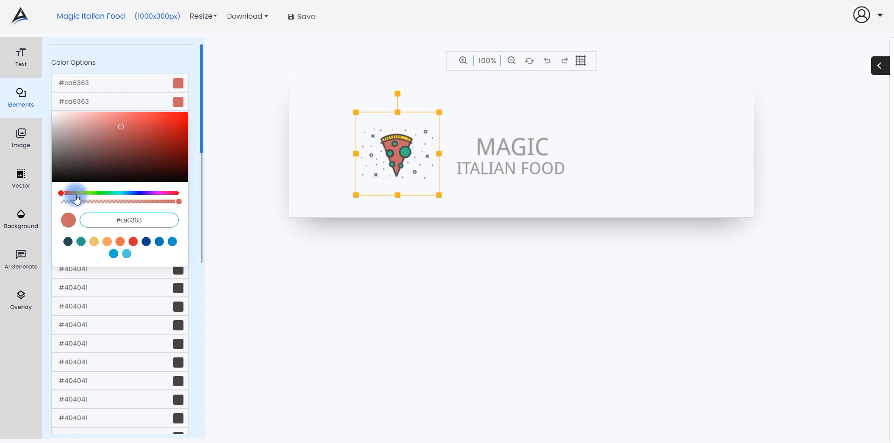
pyautogui.click(68, 220)
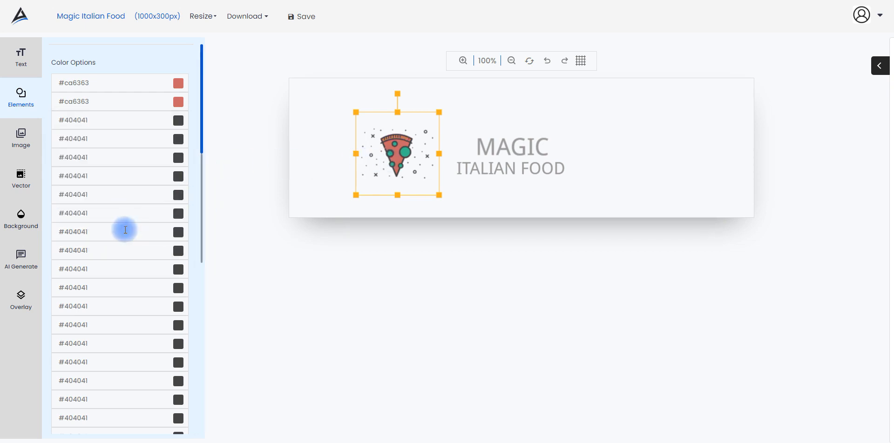
# - Recolour the first three green #33B88C entries of the pizza slice's toppings to #ca6363
pyautogui.scroll(-10, 123, 230)
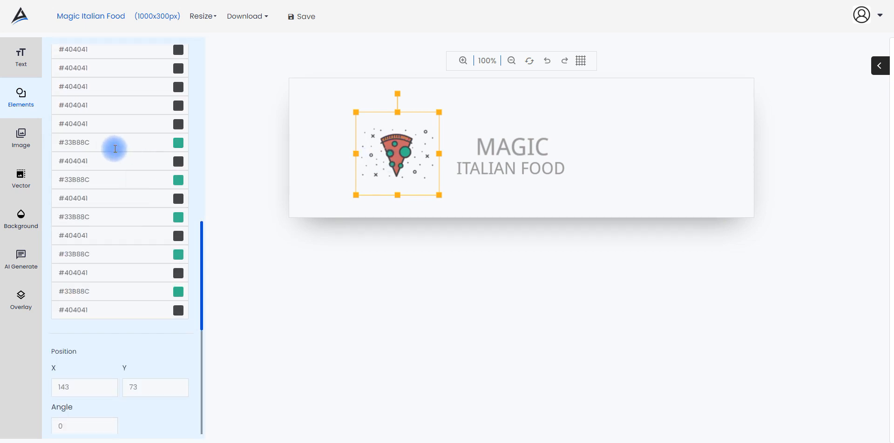
pyautogui.click(178, 143)
pyautogui.click(140, 261)
pyautogui.write('#ca6363')
pyautogui.click(17, 211)
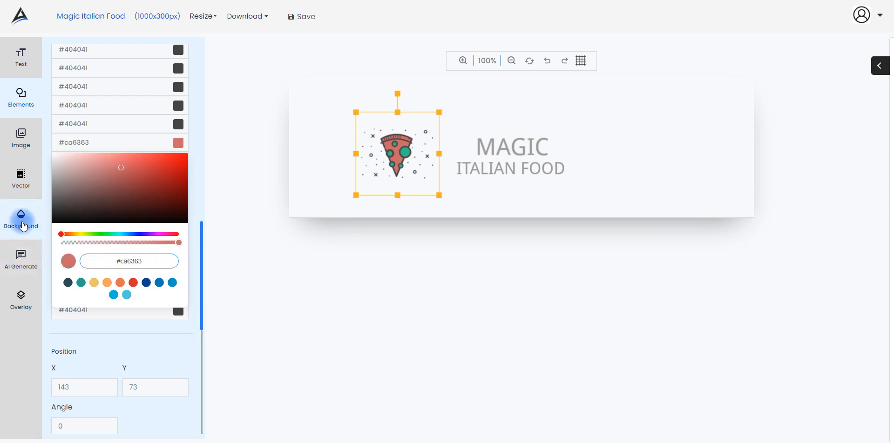
pyautogui.click(178, 180)
pyautogui.moveTo(141, 297); pyautogui.dragTo(40, 269)
pyautogui.write('#ca6363')
pyautogui.click(69, 299)
pyautogui.click(173, 225)
pyautogui.moveTo(146, 335); pyautogui.dragTo(66, 315)
pyautogui.write('#ca6363')
pyautogui.click(68, 336)
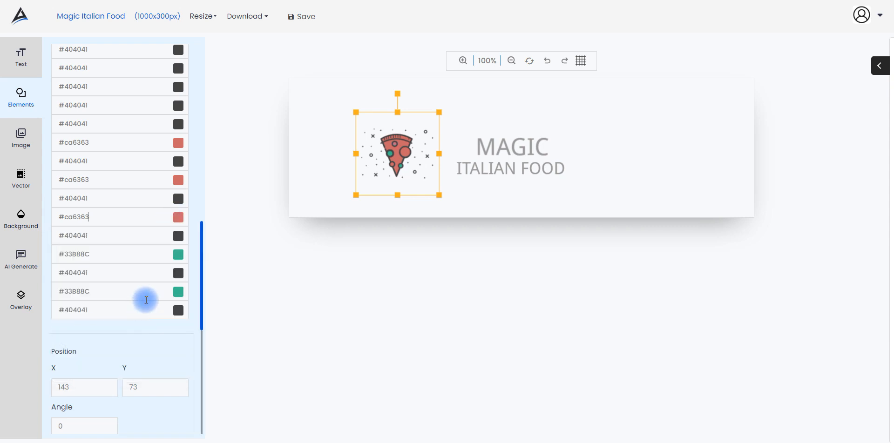
# - Recolour the last two green entries of the pizza slice's toppings to #ca6363
pyautogui.click(179, 255)
pyautogui.moveTo(149, 366); pyautogui.dragTo(86, 371)
pyautogui.write('#ca6363')
pyautogui.click(56, 365)
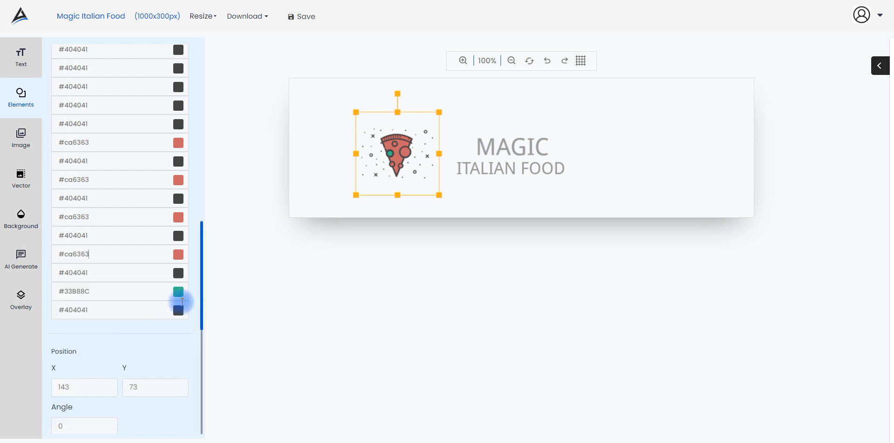
pyautogui.click(178, 292)
pyautogui.moveTo(146, 234); pyautogui.dragTo(81, 233)
pyautogui.write('#ca6363')
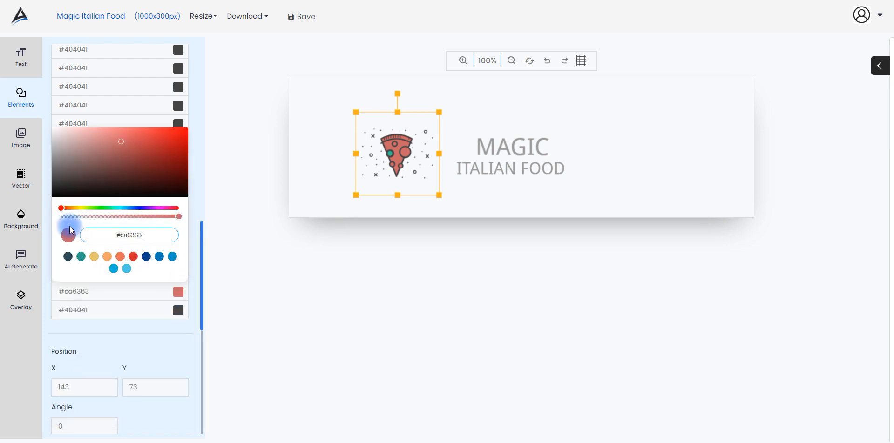
pyautogui.click(69, 235)
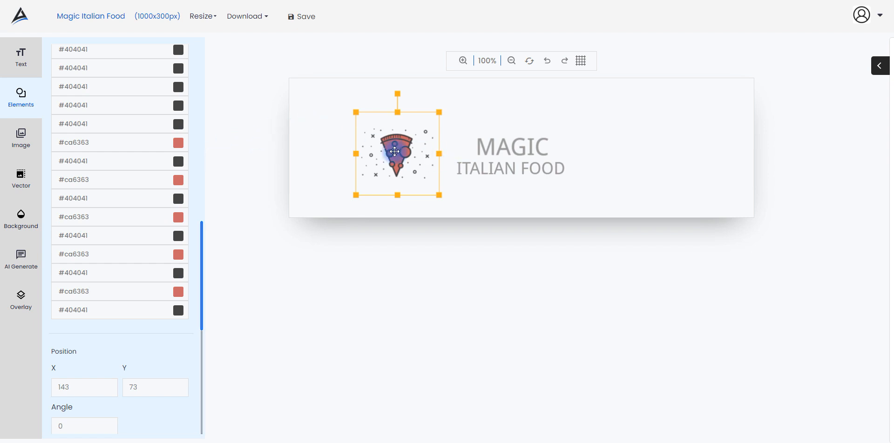
# - Move both text lines together towards the canvas's lower edge and place the pizza slice centred above MAGIC
pyautogui.moveTo(586, 126); pyautogui.dragTo(491, 181)
pyautogui.moveTo(508, 152); pyautogui.dragTo(503, 175)
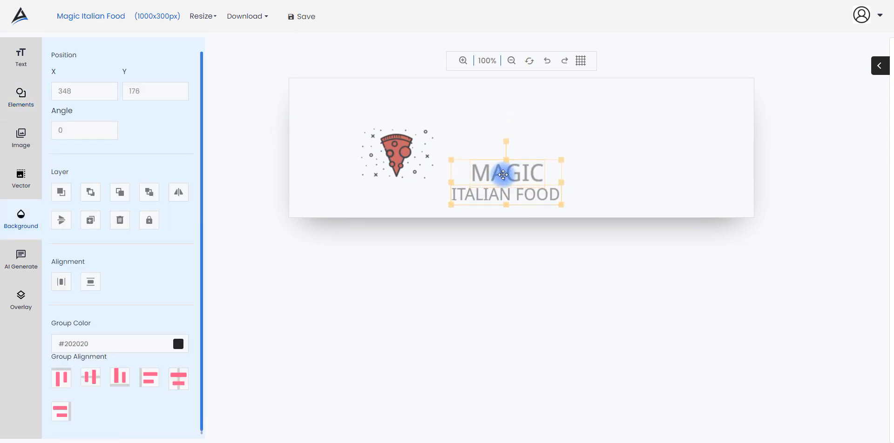
pyautogui.moveTo(396, 154); pyautogui.dragTo(503, 132)
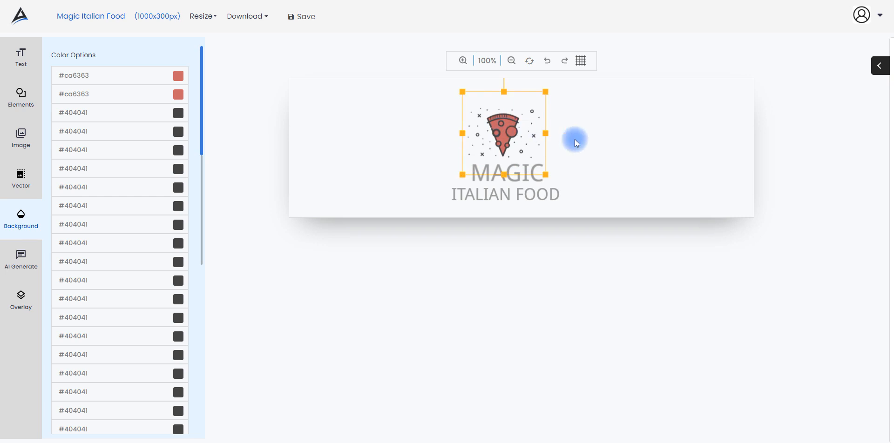
pyautogui.click(575, 140)
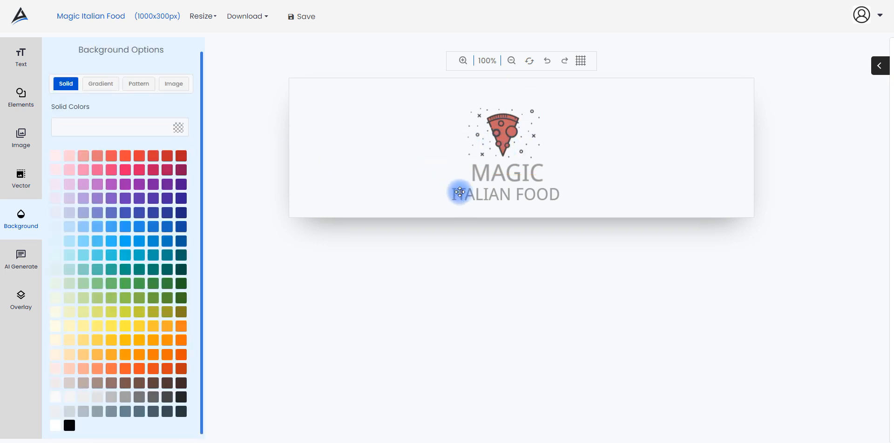
# - Flip the pizza slice vertically so its tip points up, and nudge it into place above MAGIC
pyautogui.click(491, 177)
pyautogui.click(504, 125)
pyautogui.scroll(-10, 125, 282)
pyautogui.scroll(-8, 125, 289)
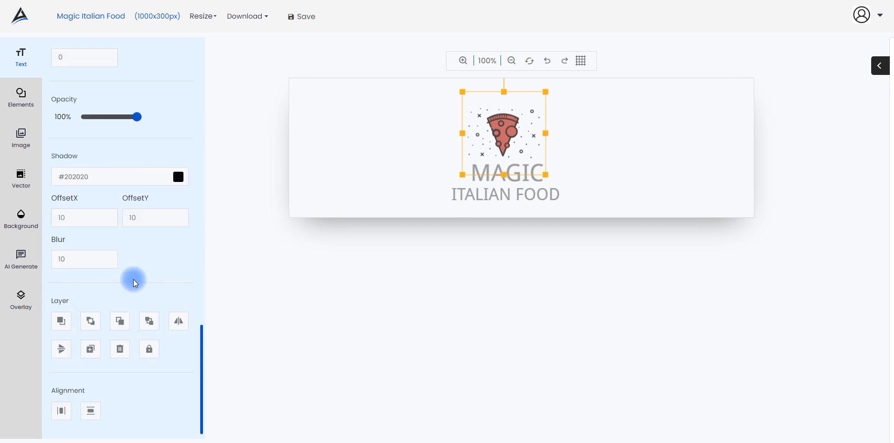
pyautogui.click(62, 350)
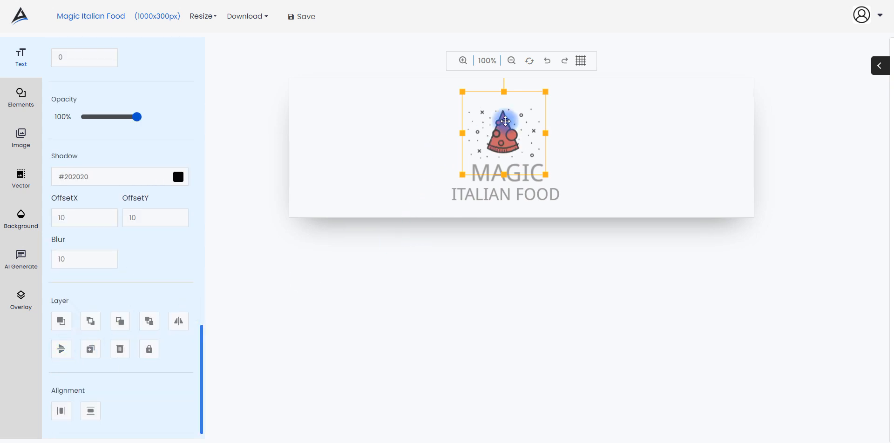
pyautogui.moveTo(506, 121); pyautogui.dragTo(508, 124)
# - Try Gloria Hallelujah on the MAGIC heading, change its font to Indie Flower, and enlarge it slightly between the illustration and ITALIAN FOOD
pyautogui.click(485, 183)
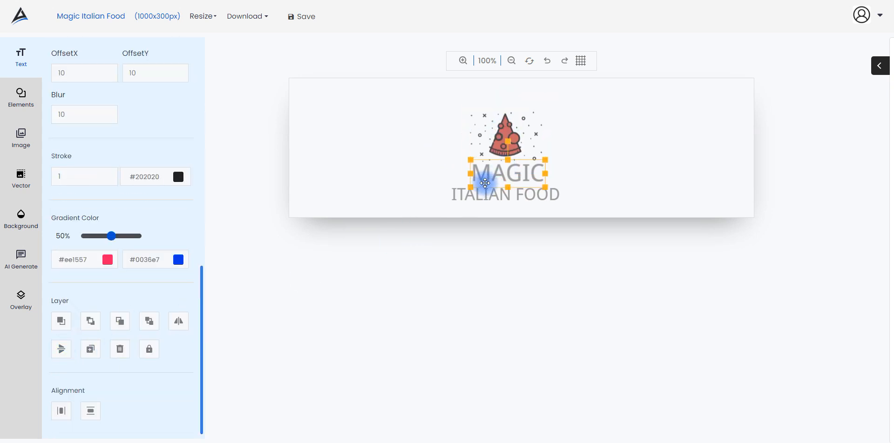
pyautogui.scroll(10, 150, 134)
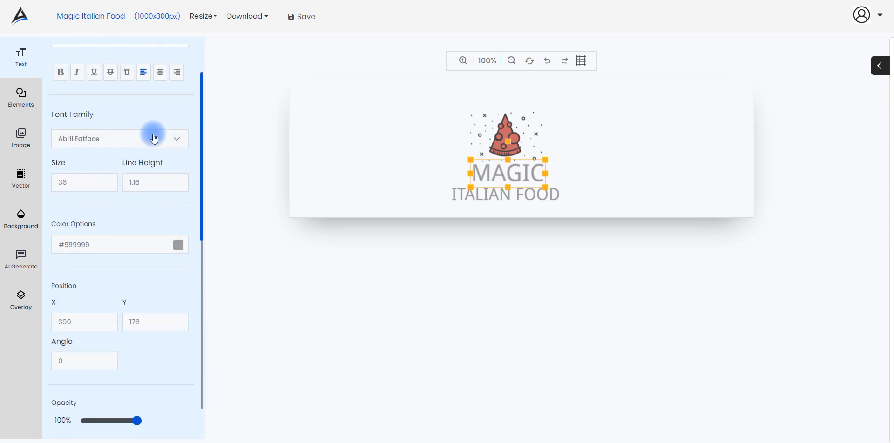
pyautogui.click(140, 138)
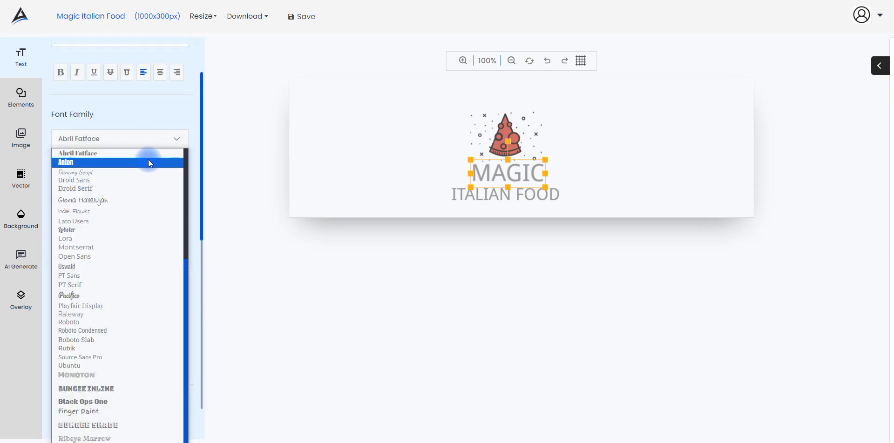
pyautogui.click(114, 200)
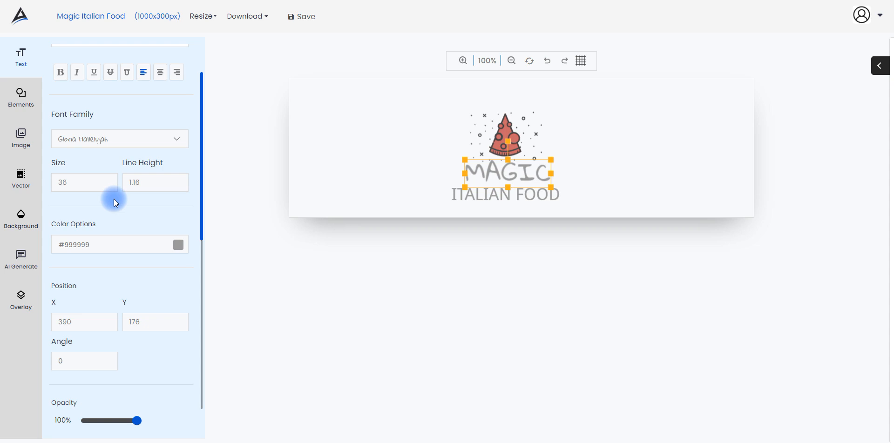
pyautogui.click(111, 140)
pyautogui.click(79, 211)
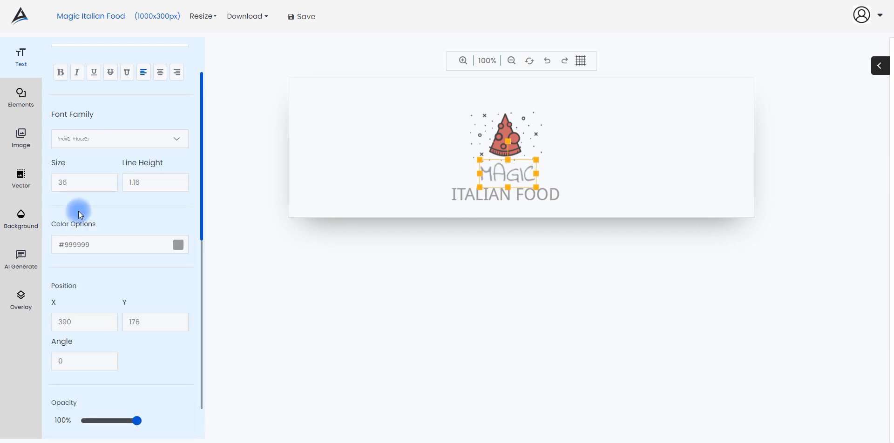
pyautogui.moveTo(481, 162); pyautogui.dragTo(496, 181)
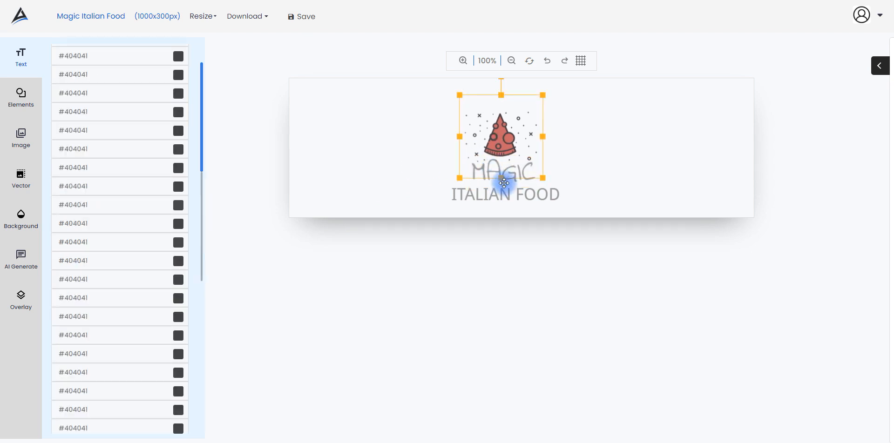
# - Set the MAGIC heading's text colour to #ca6363 to match the pizza slice
pyautogui.click(502, 183)
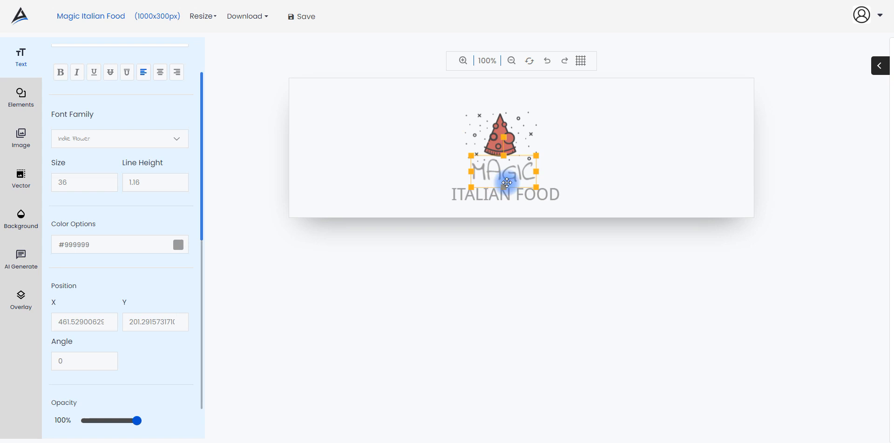
pyautogui.click(179, 245)
pyautogui.click(150, 362)
pyautogui.write('#ca6363')
pyautogui.press('Return')
pyautogui.click(68, 362)
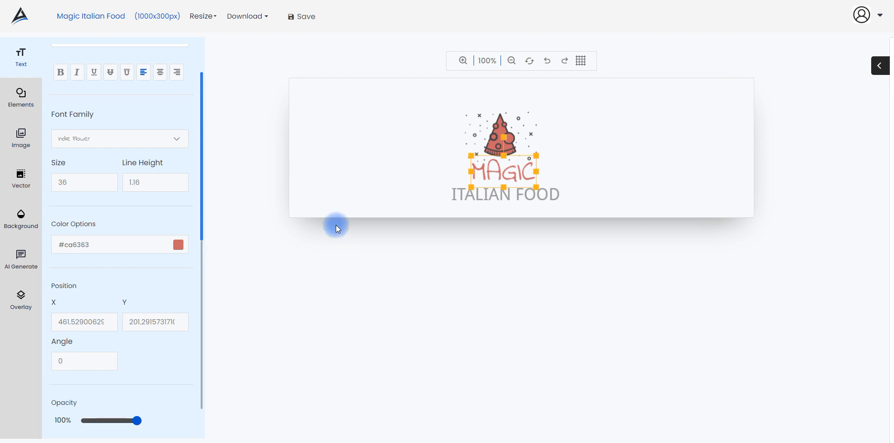
# - Change the MAGIC heading's font to Gloria Hallelujah
pyautogui.scroll(3, 122, 182)
pyautogui.click(88, 202)
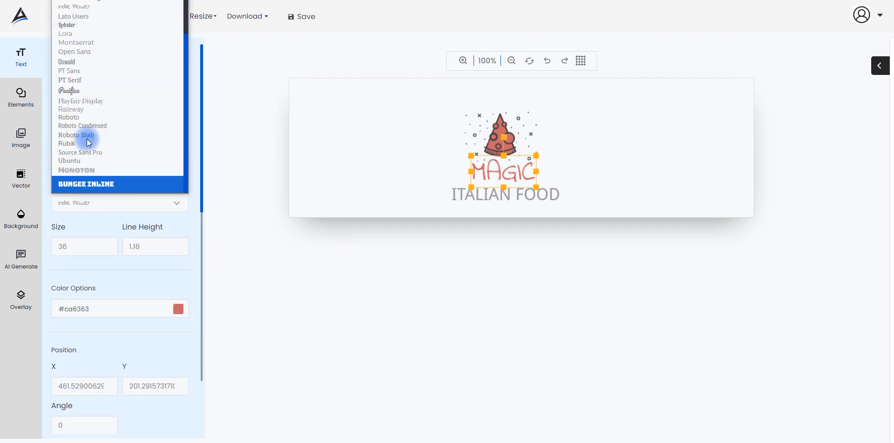
pyautogui.click(253, 190)
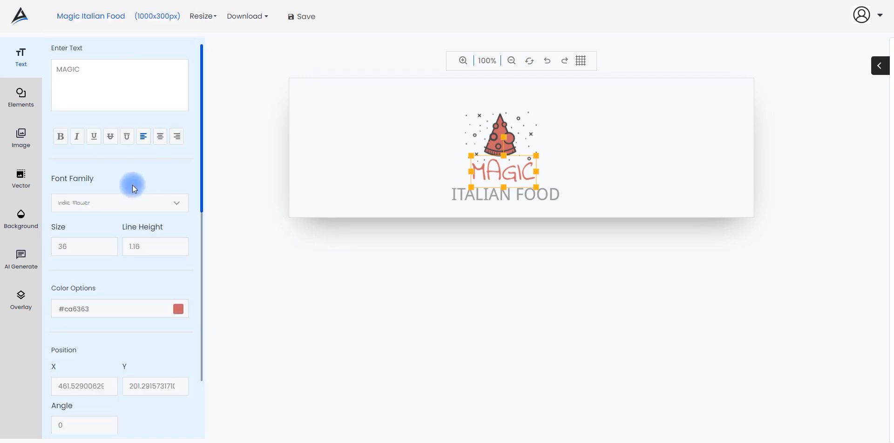
pyautogui.scroll(-3, 130, 186)
pyautogui.click(124, 95)
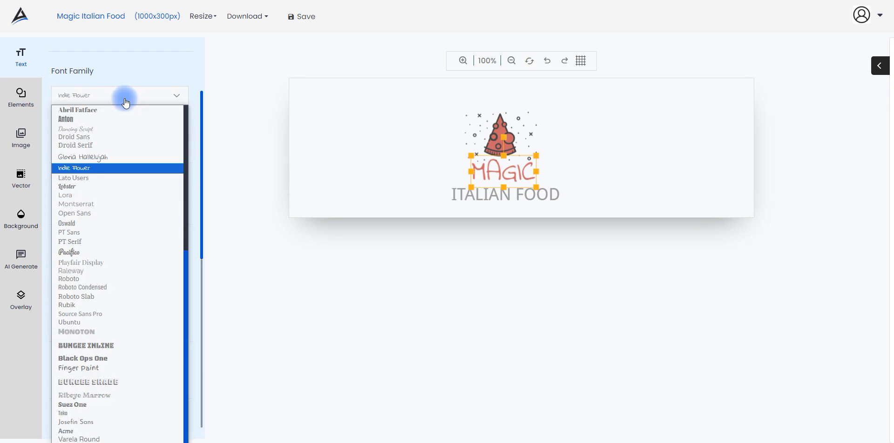
pyautogui.click(104, 157)
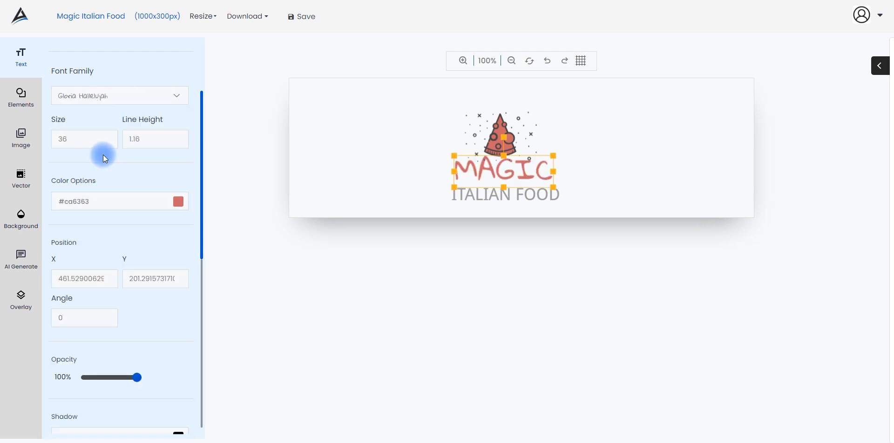
# - Scale the MAGIC heading down slightly so it sits between the pizza slice and ITALIAN FOOD
pyautogui.click(484, 172)
pyautogui.click(455, 169)
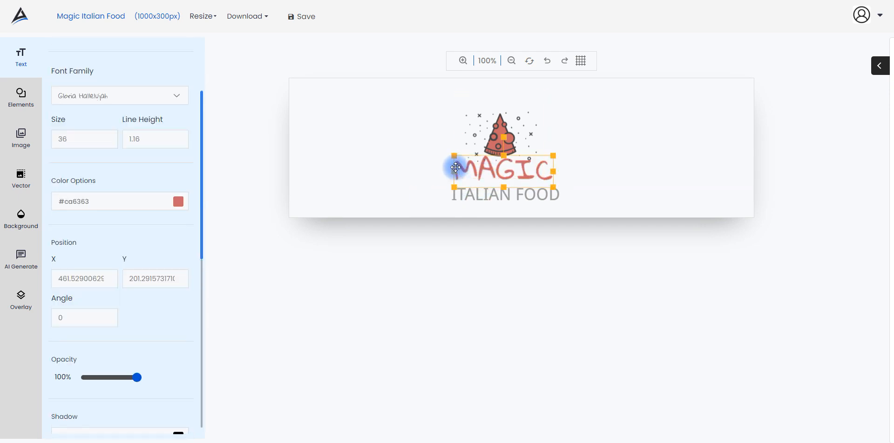
pyautogui.moveTo(455, 157); pyautogui.dragTo(549, 159)
# - Look up the pizza illustration's dark outline colour and set the MAGIC heading's text colour to #404041
pyautogui.click(510, 167)
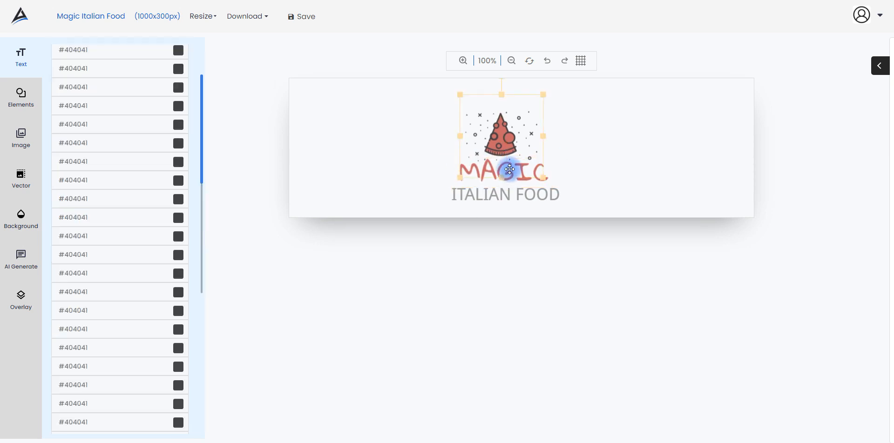
pyautogui.click(505, 193)
pyautogui.scroll(3, 142, 161)
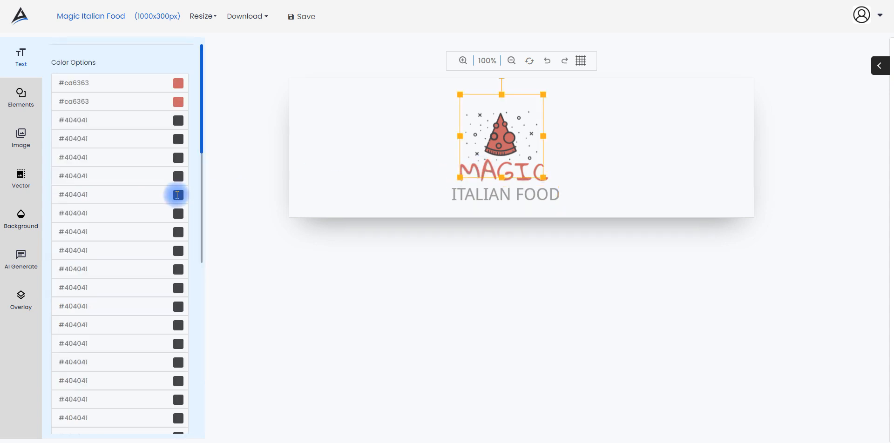
pyautogui.click(108, 176)
pyautogui.click(139, 293)
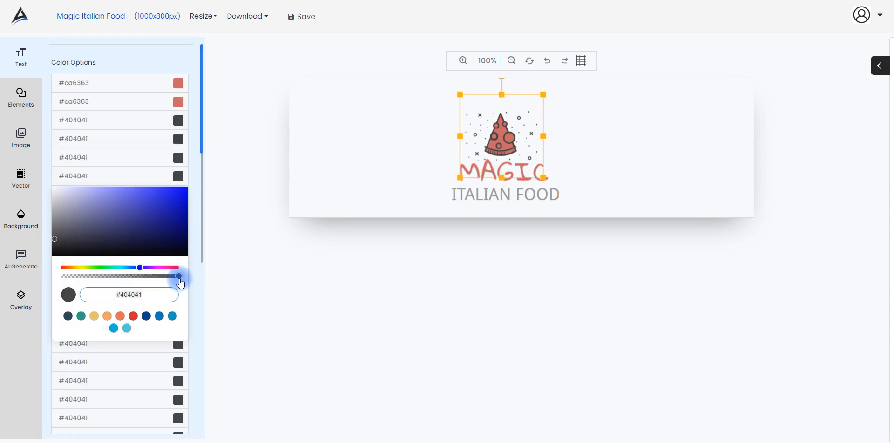
pyautogui.click(479, 179)
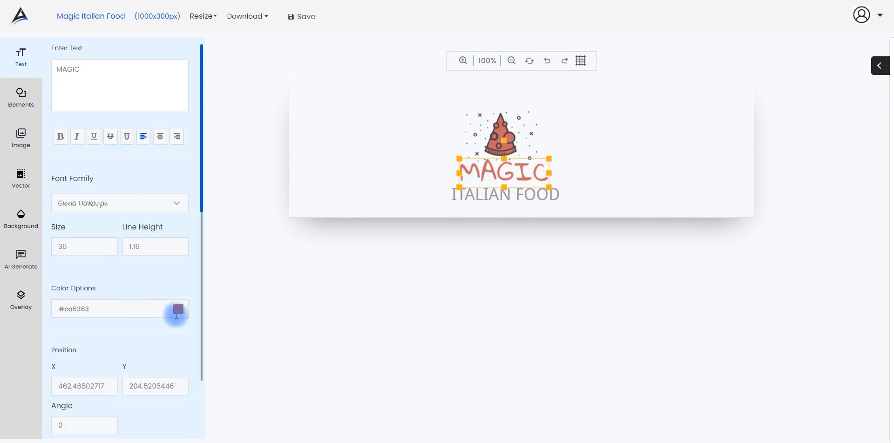
pyautogui.moveTo(173, 309); pyautogui.dragTo(3, 305)
pyautogui.write('#404041')
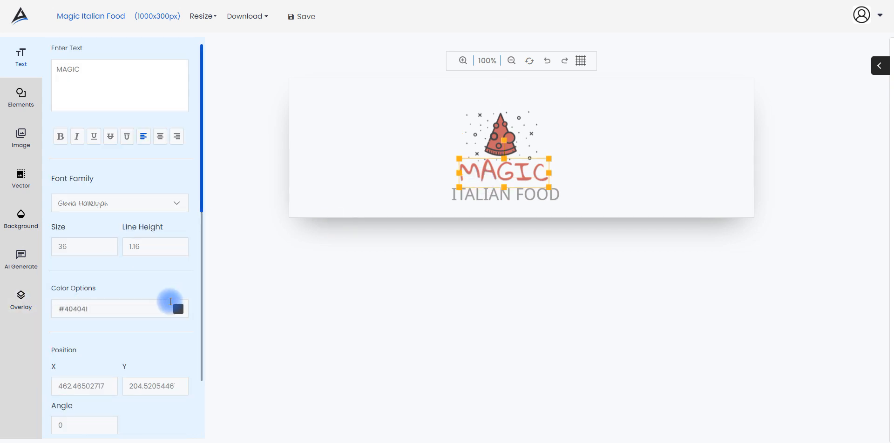
# - Copy the pizza slice's red fill colour and set the ITALIAN FOOD text colour to #ca6363
pyautogui.click(467, 192)
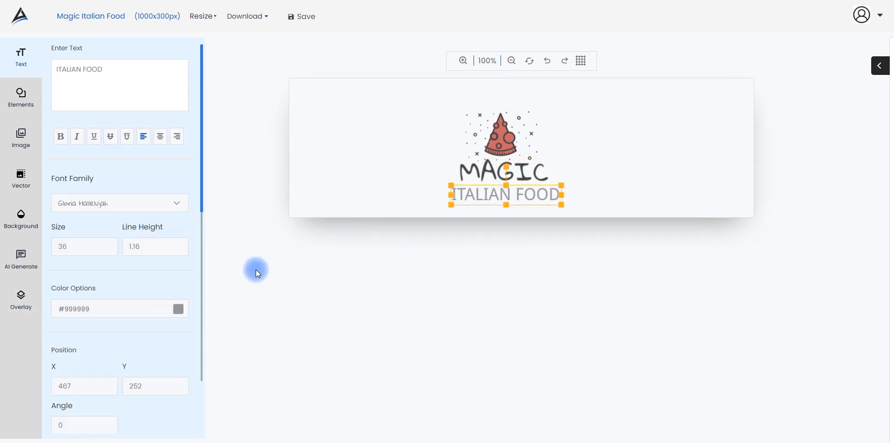
pyautogui.click(502, 137)
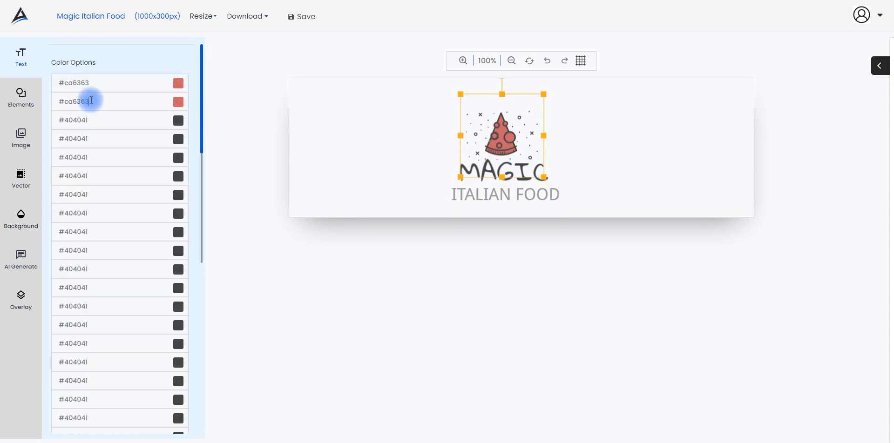
pyautogui.click(60, 101)
pyautogui.click(491, 199)
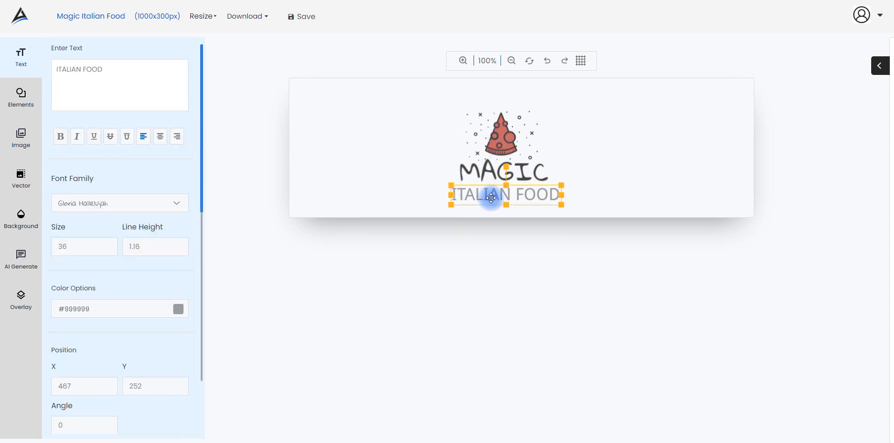
pyautogui.click(155, 307)
pyautogui.moveTo(146, 253); pyautogui.dragTo(48, 249)
pyautogui.write('#ca6363')
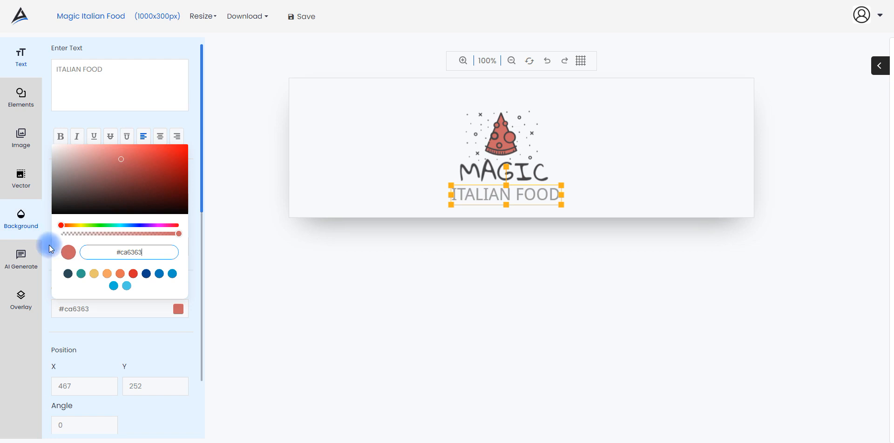
pyautogui.click(70, 252)
# - Change ITALIAN FOOD to a bold condensed font, then move and scale it to match MAGIC's width directly beneath it
pyautogui.click(124, 202)
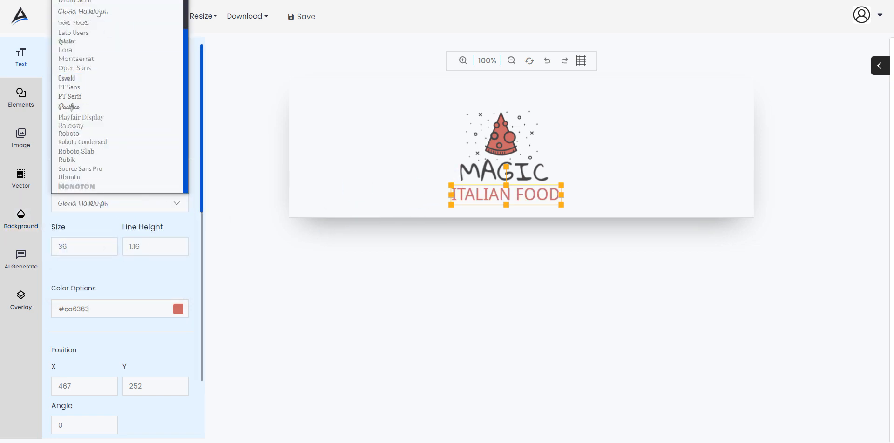
pyautogui.click(127, 1)
pyautogui.moveTo(489, 198); pyautogui.dragTo(484, 194)
pyautogui.moveTo(543, 201); pyautogui.dragTo(523, 192)
pyautogui.click(603, 163)
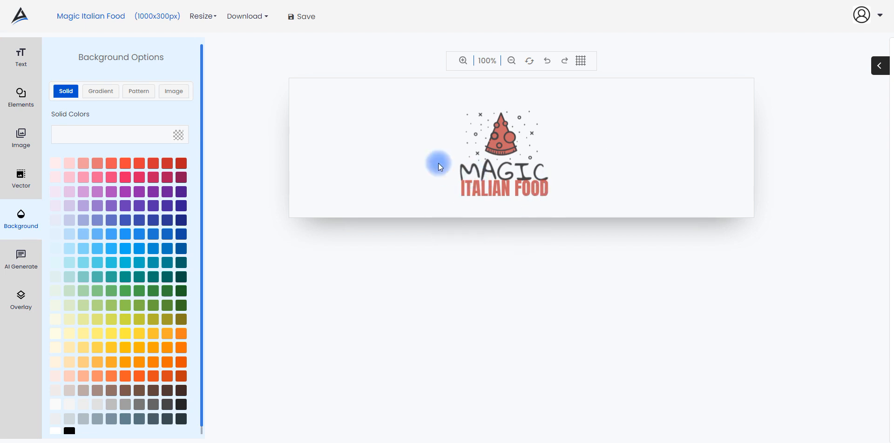
# - Select the illustration and both text lines together and centre them horizontally on the canvas
pyautogui.click(496, 171)
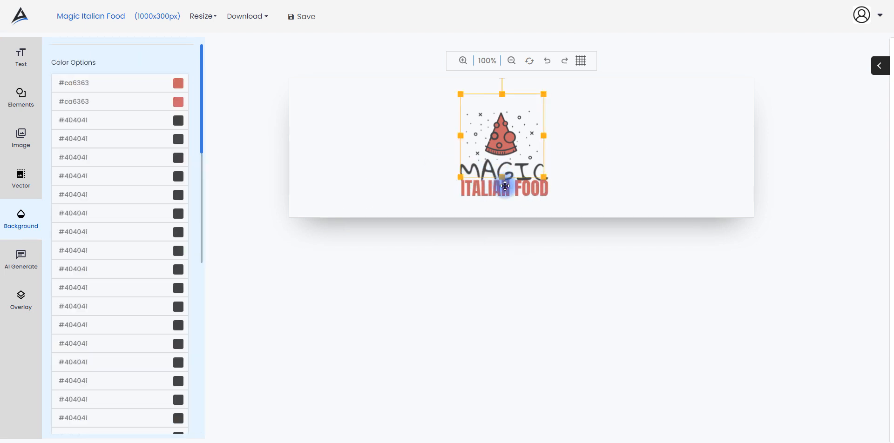
pyautogui.click(505, 187)
pyautogui.scroll(-10, 141, 275)
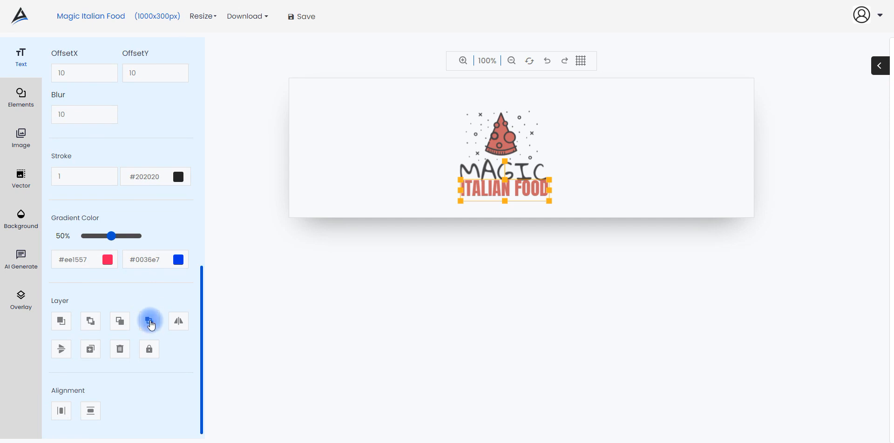
pyautogui.click(385, 148)
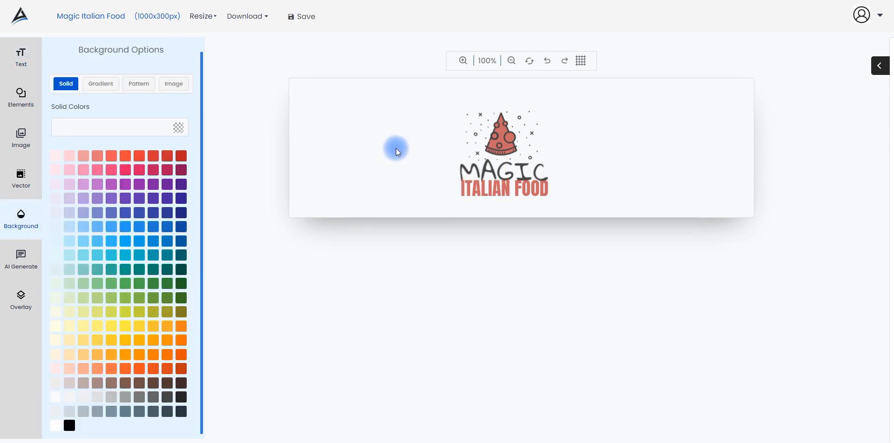
pyautogui.moveTo(455, 110); pyautogui.dragTo(557, 202)
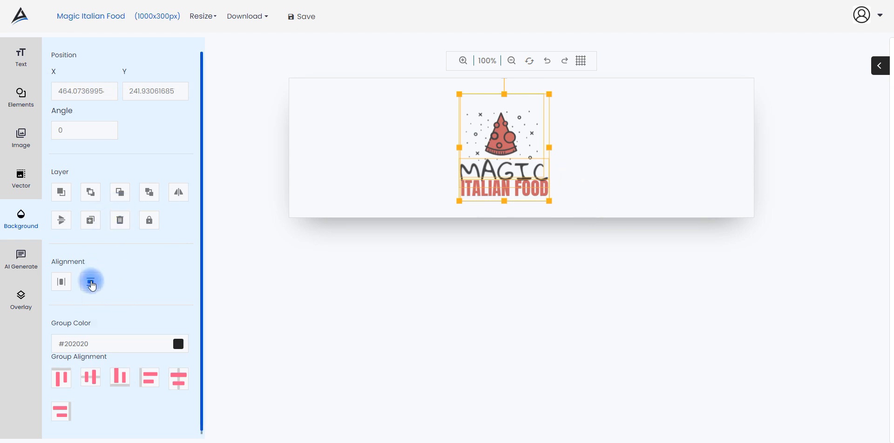
pyautogui.click(58, 282)
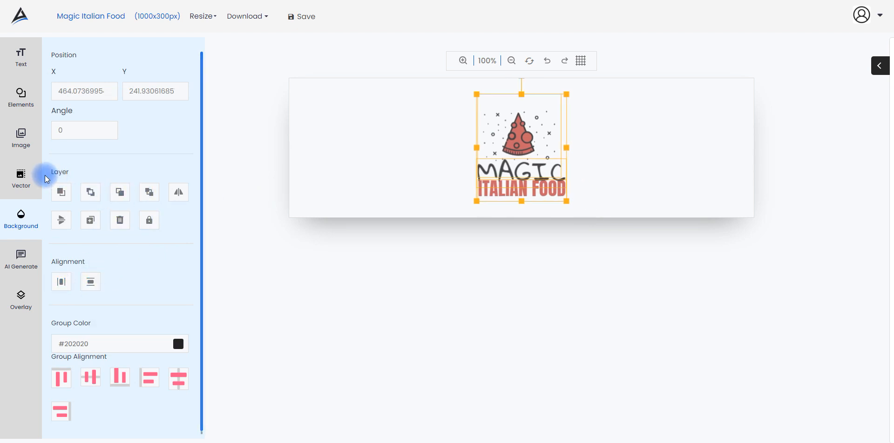
# - Add an overlay over the logo and stretch it slightly past the canvas's upper edge
pyautogui.click(21, 298)
pyautogui.click(331, 147)
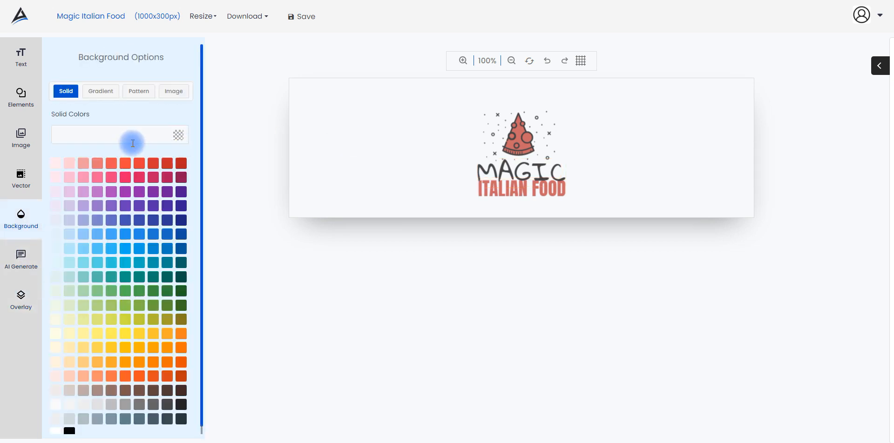
pyautogui.click(21, 291)
pyautogui.click(134, 139)
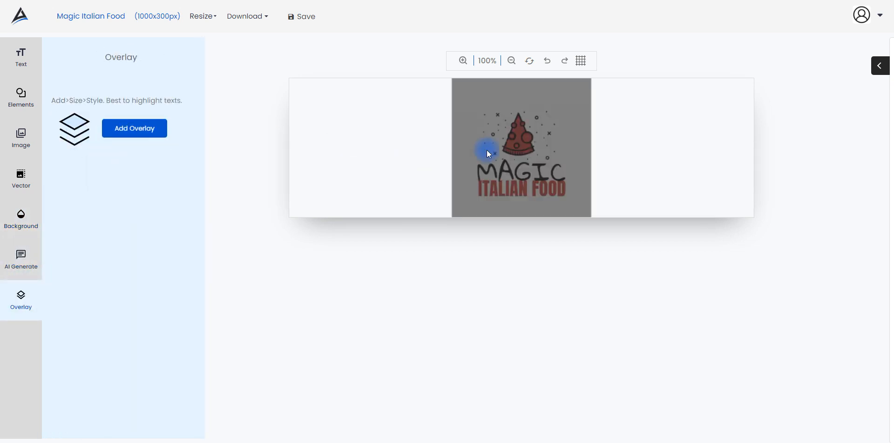
pyautogui.moveTo(470, 120); pyautogui.dragTo(519, 66)
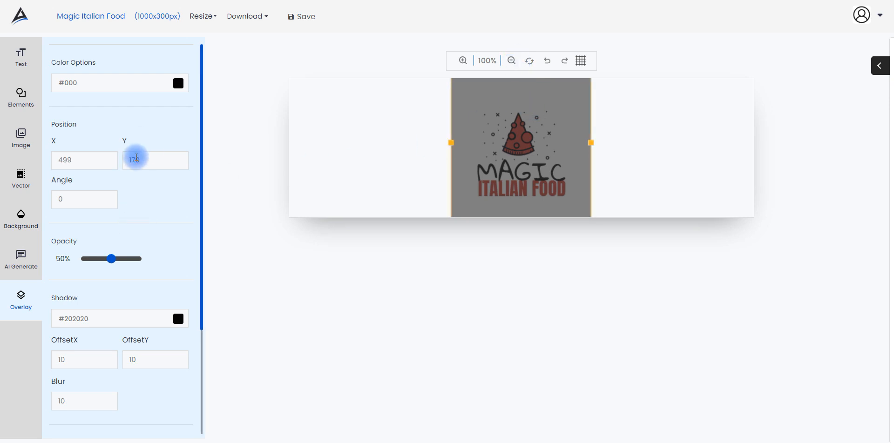
# - Set the overlay's colour to white (#ffffff) and its opacity to 66%
pyautogui.click(176, 83)
pyautogui.moveTo(75, 104)
pyautogui.mouseDown()
pyautogui.moveTo(56, 105)
pyautogui.moveTo(70, 103)
pyautogui.mouseUp()
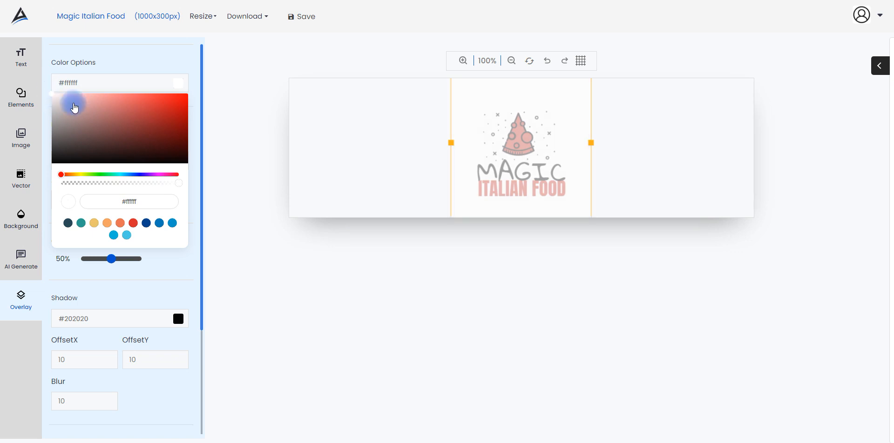
pyautogui.click(121, 259)
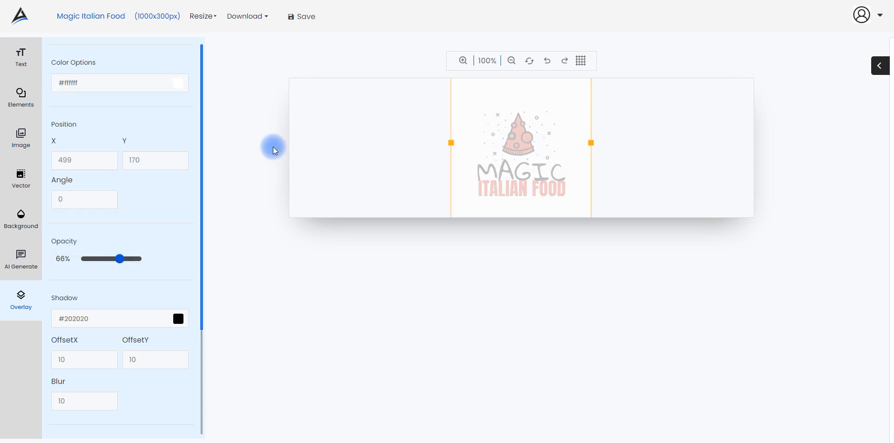
# - Set a photo of a pizza with olives and herbs as the canvas background
pyautogui.click(325, 143)
pyautogui.click(138, 91)
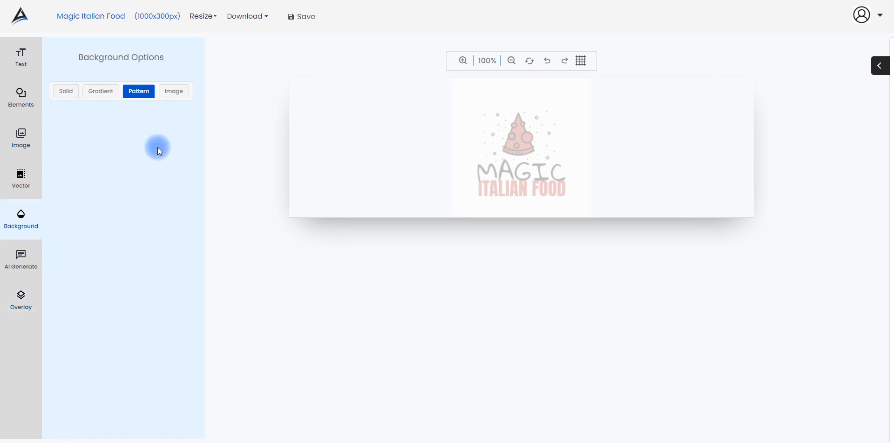
pyautogui.moveTo(202, 56); pyautogui.dragTo(202, 253)
pyautogui.click(164, 250)
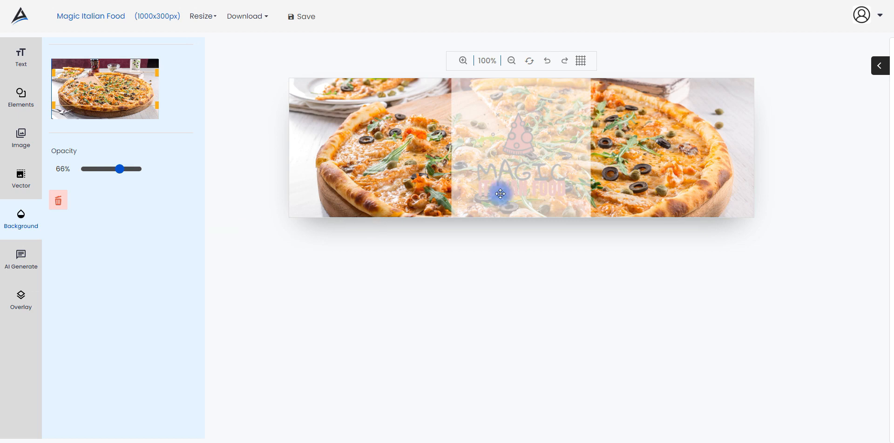
# - Send the white overlay behind the pizza slice and both text lines so it sits directly above the background
pyautogui.click(466, 122)
pyautogui.scroll(-1, 144, 289)
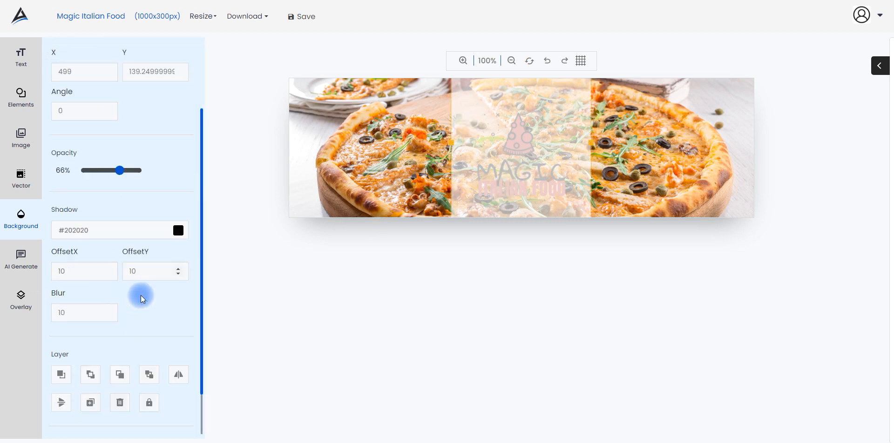
pyautogui.scroll(-3, 95, 362)
pyautogui.click(148, 320)
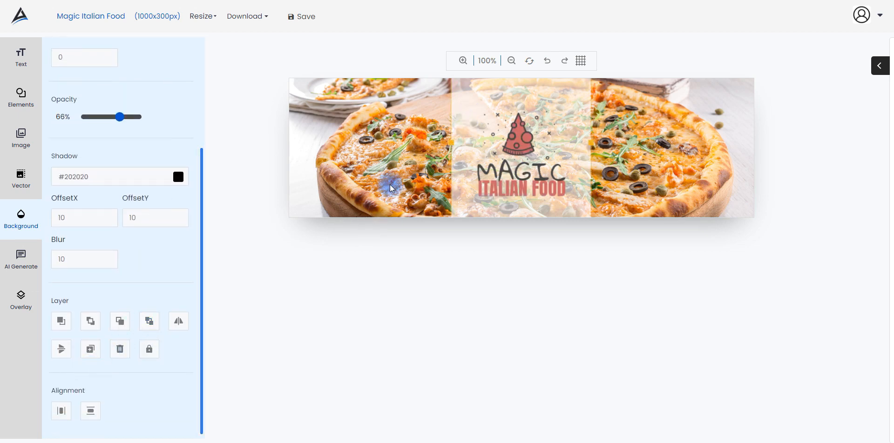
# - Select the illustration and both text lines together and enlarge them to nearly fill the white overlay
pyautogui.click(517, 142)
pyautogui.keyDown('shift'); pyautogui.click(502, 180); pyautogui.keyUp('shift')
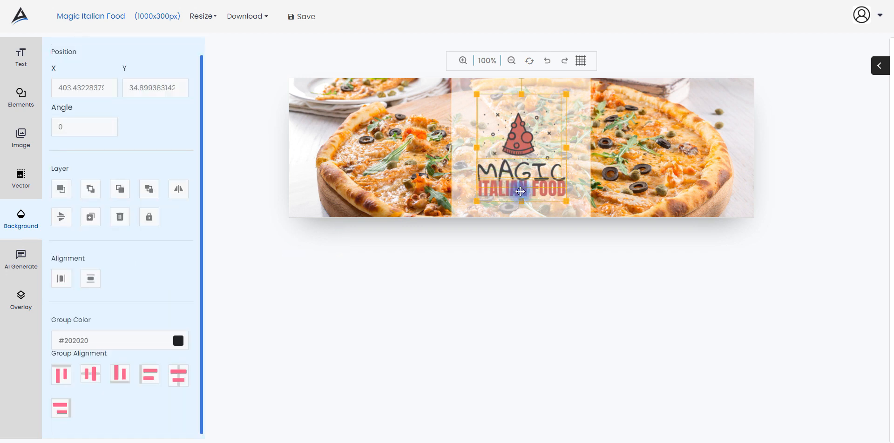
pyautogui.moveTo(568, 97); pyautogui.dragTo(580, 81)
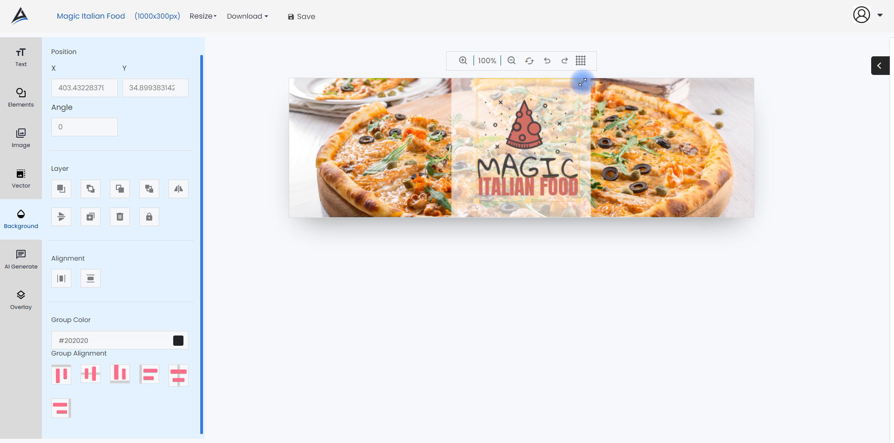
pyautogui.moveTo(476, 81); pyautogui.dragTo(464, 73)
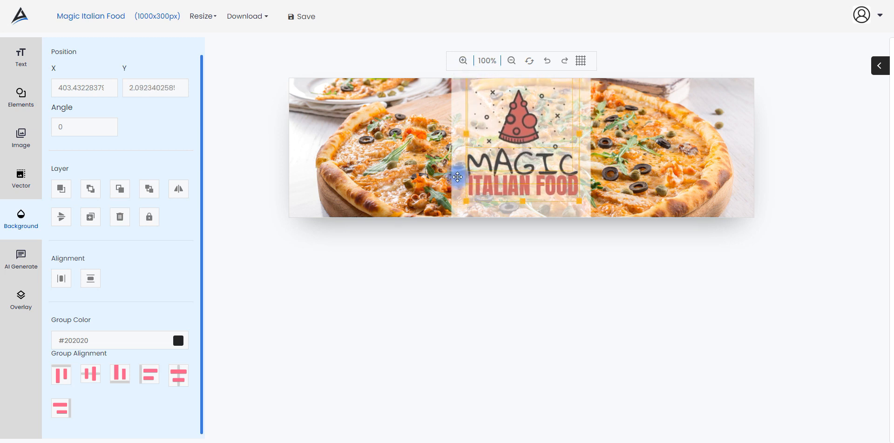
pyautogui.moveTo(466, 203); pyautogui.dragTo(460, 207)
# - Nudge the enlarged logo group down, then centre it vertically and horizontally on the canvas
pyautogui.moveTo(513, 120); pyautogui.dragTo(513, 125)
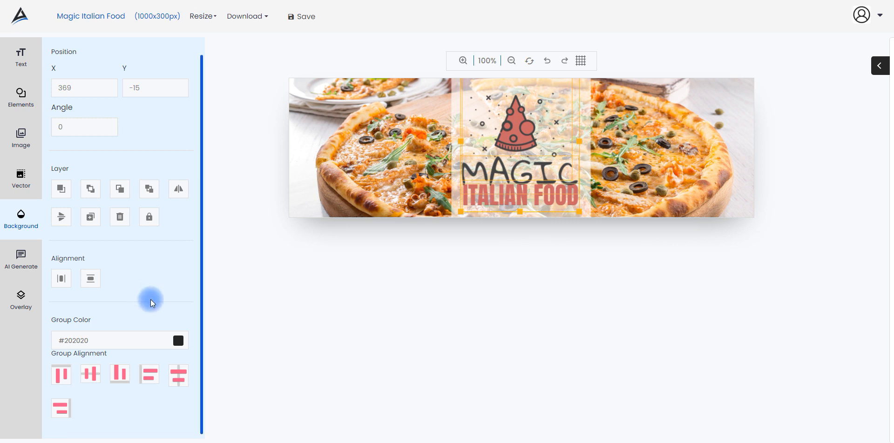
pyautogui.click(87, 276)
pyautogui.click(62, 279)
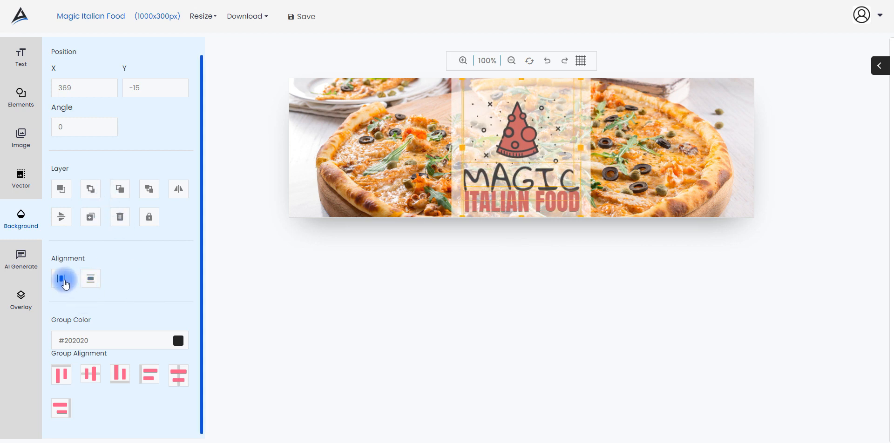
# - Save the Magic Italian Food design and download it as a solid-background JPG
pyautogui.click(656, 108)
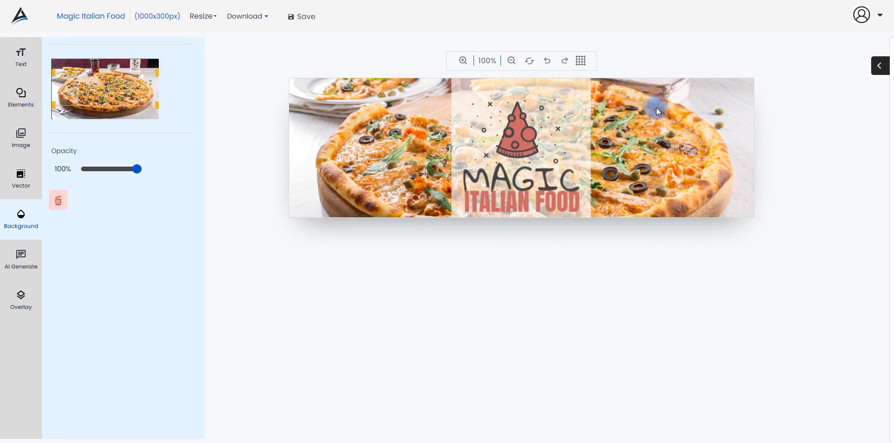
pyautogui.click(300, 16)
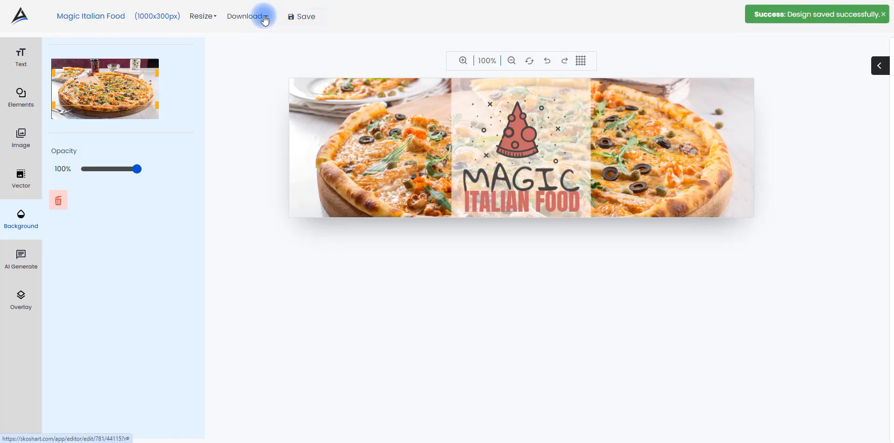
pyautogui.click(263, 17)
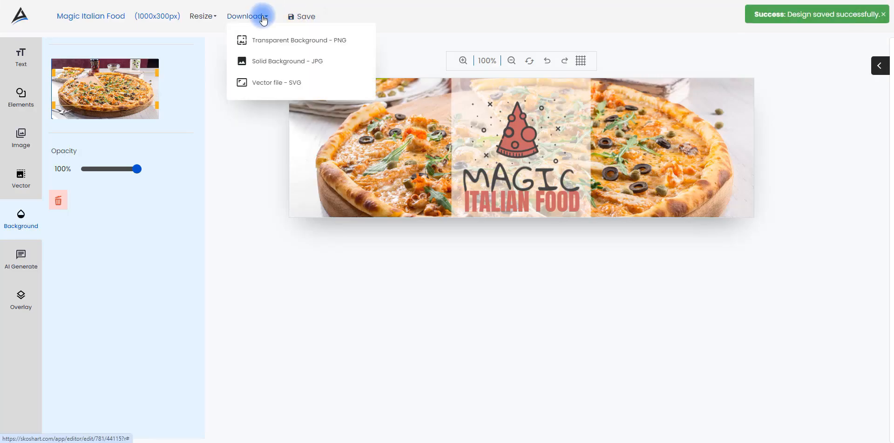
pyautogui.click(279, 61)
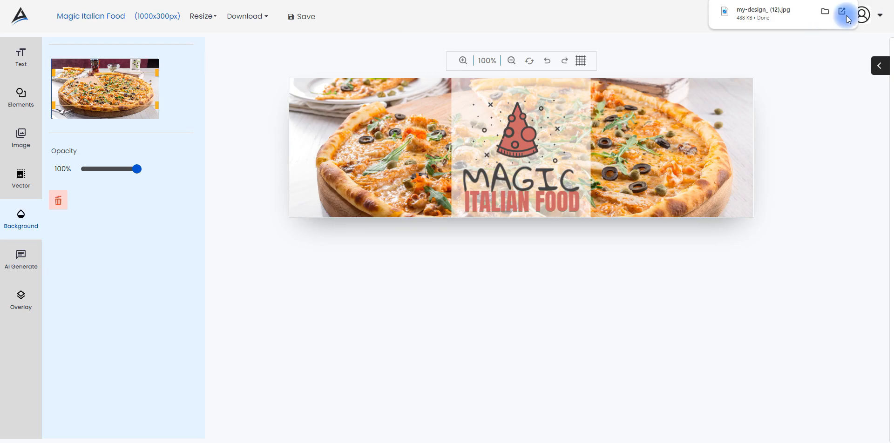
# - View the downloaded JPG in the image viewer, then return to the design editor
pyautogui.click(842, 13)
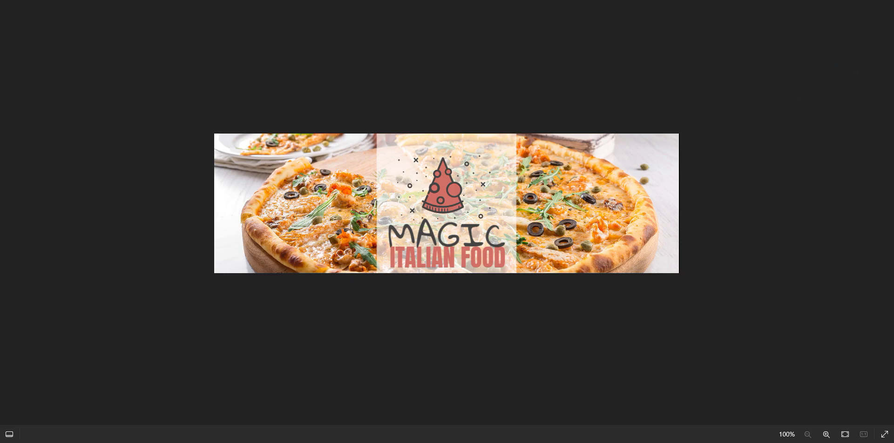
pyautogui.click(552, 43)
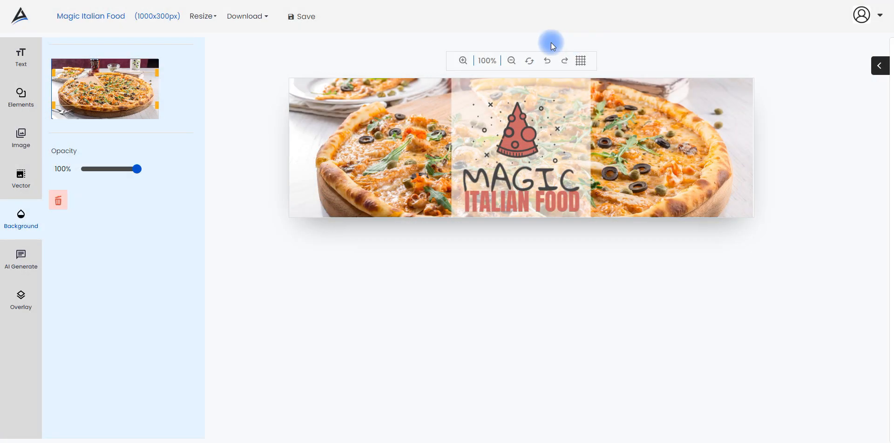
# - Leave the editor and open the project holding the saved logo designs from your projects
pyautogui.click(21, 16)
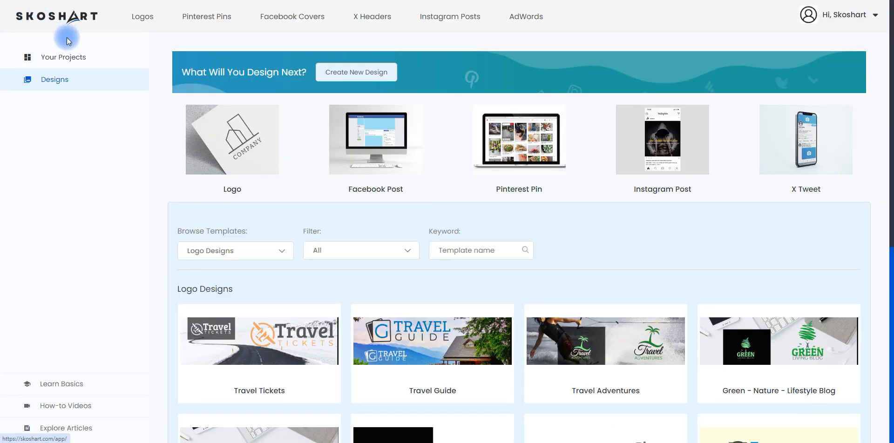
pyautogui.click(69, 61)
pyautogui.click(228, 169)
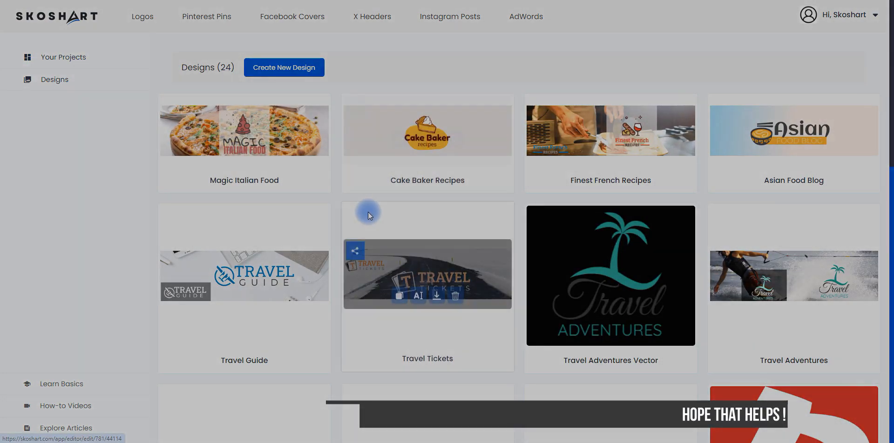